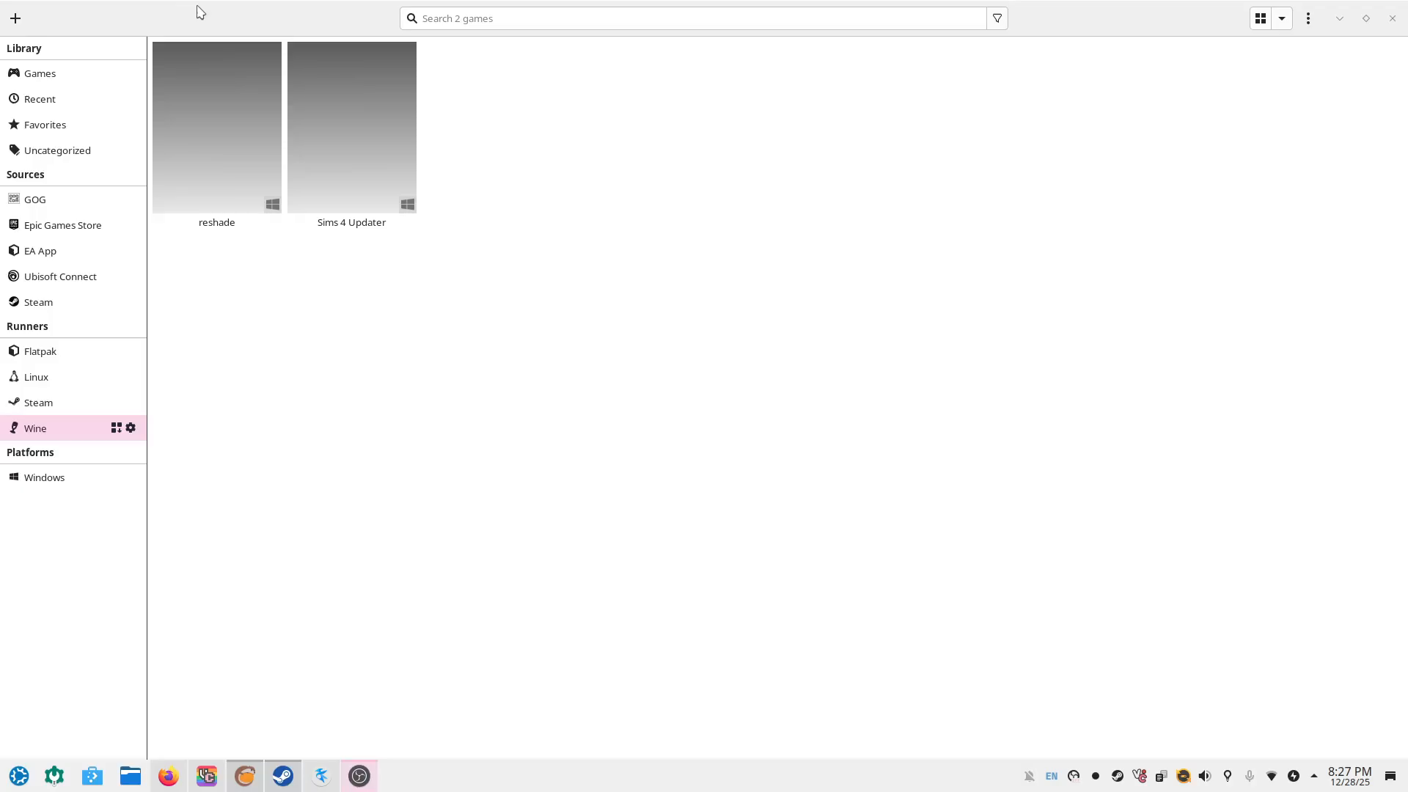
Restore the maximized Lutris window to its smaller size and minimize it
{"action": "double_click", "coordinate": [249, 26]}
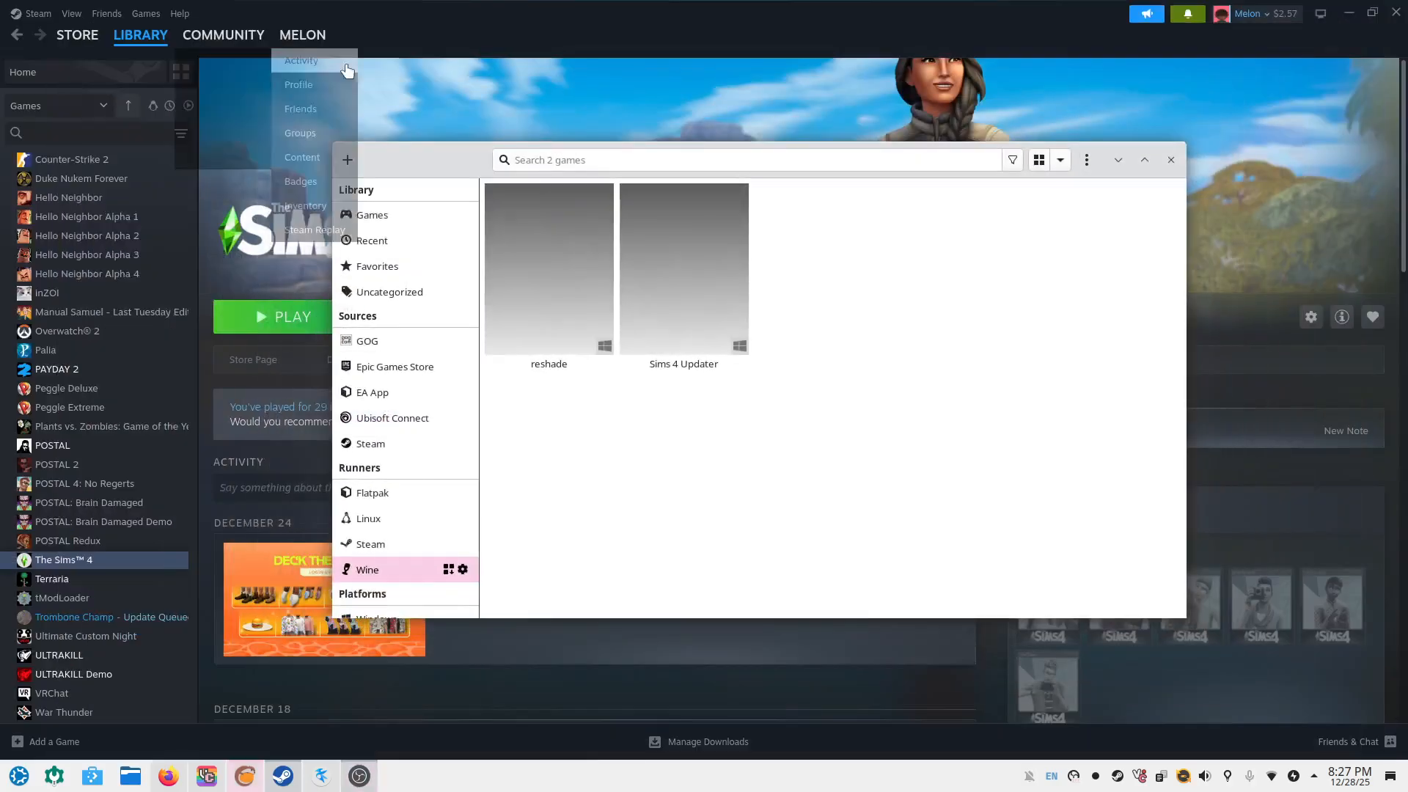
{"action": "left_click", "coordinate": [246, 780]}
{"action": "left_click", "coordinate": [246, 782]}
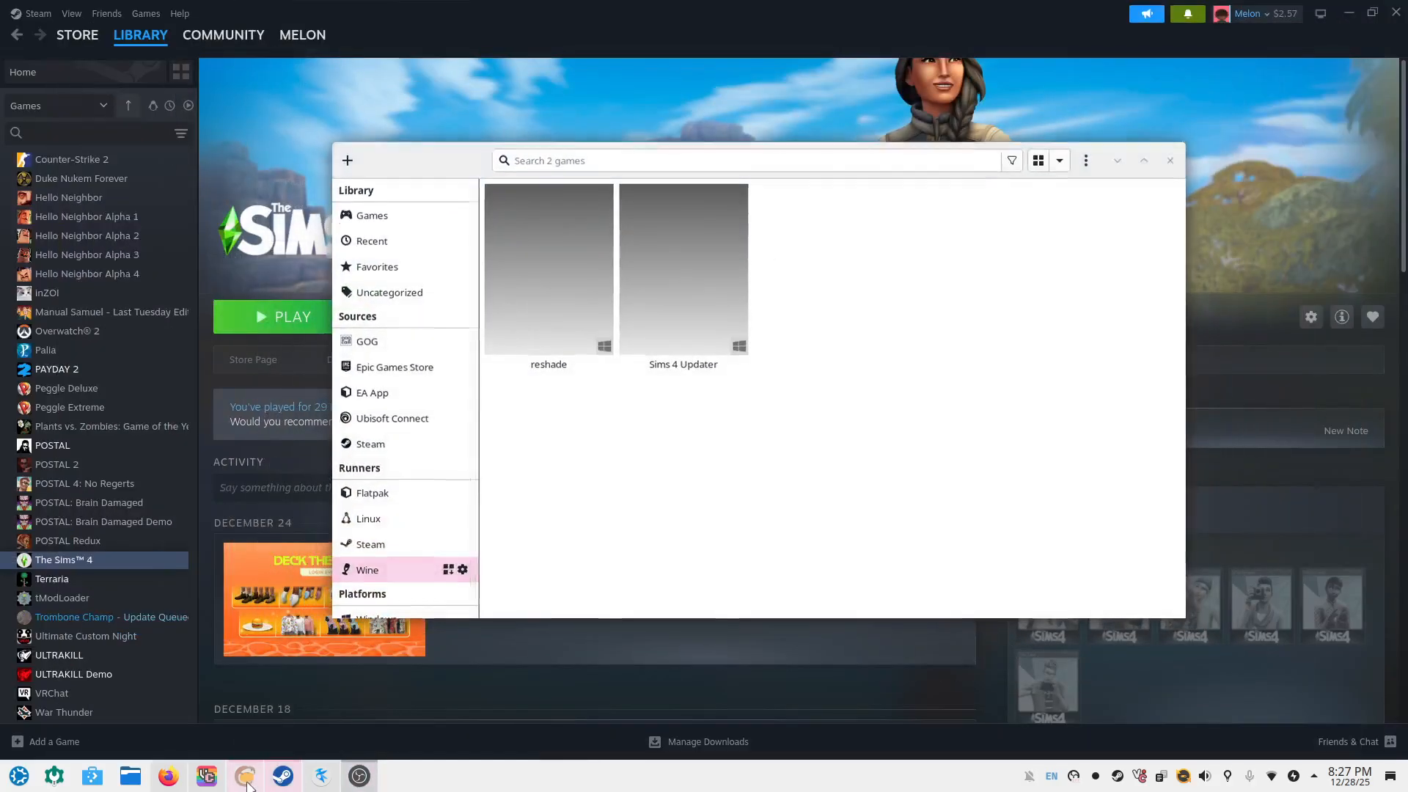
{"action": "left_click", "coordinate": [246, 782]}
Switch to Firefox to view the repository key commands on the Debian/Ubuntu Wine wiki page, and check the .bash_history file in Kate
{"action": "left_click", "coordinate": [168, 780]}
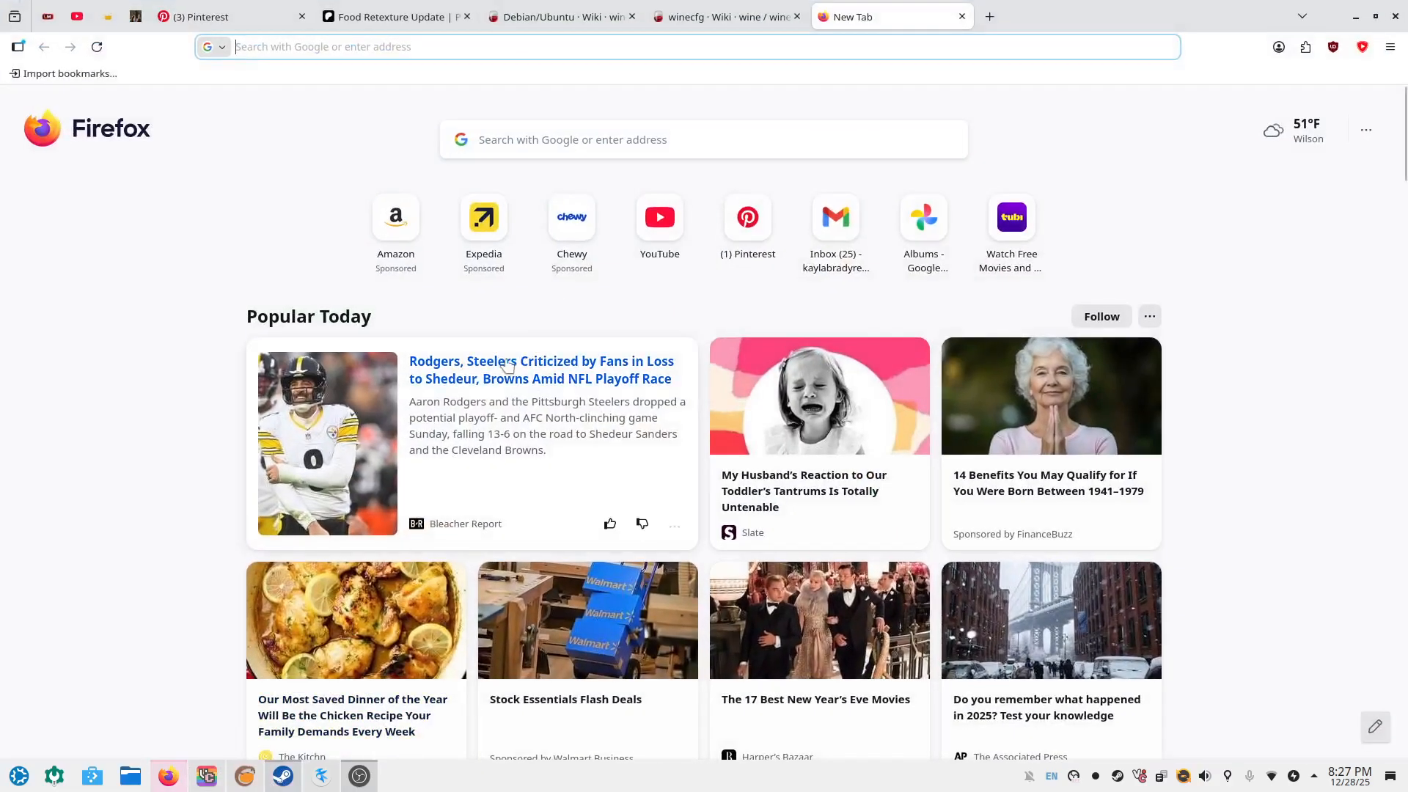
{"action": "left_click", "coordinate": [616, 22]}
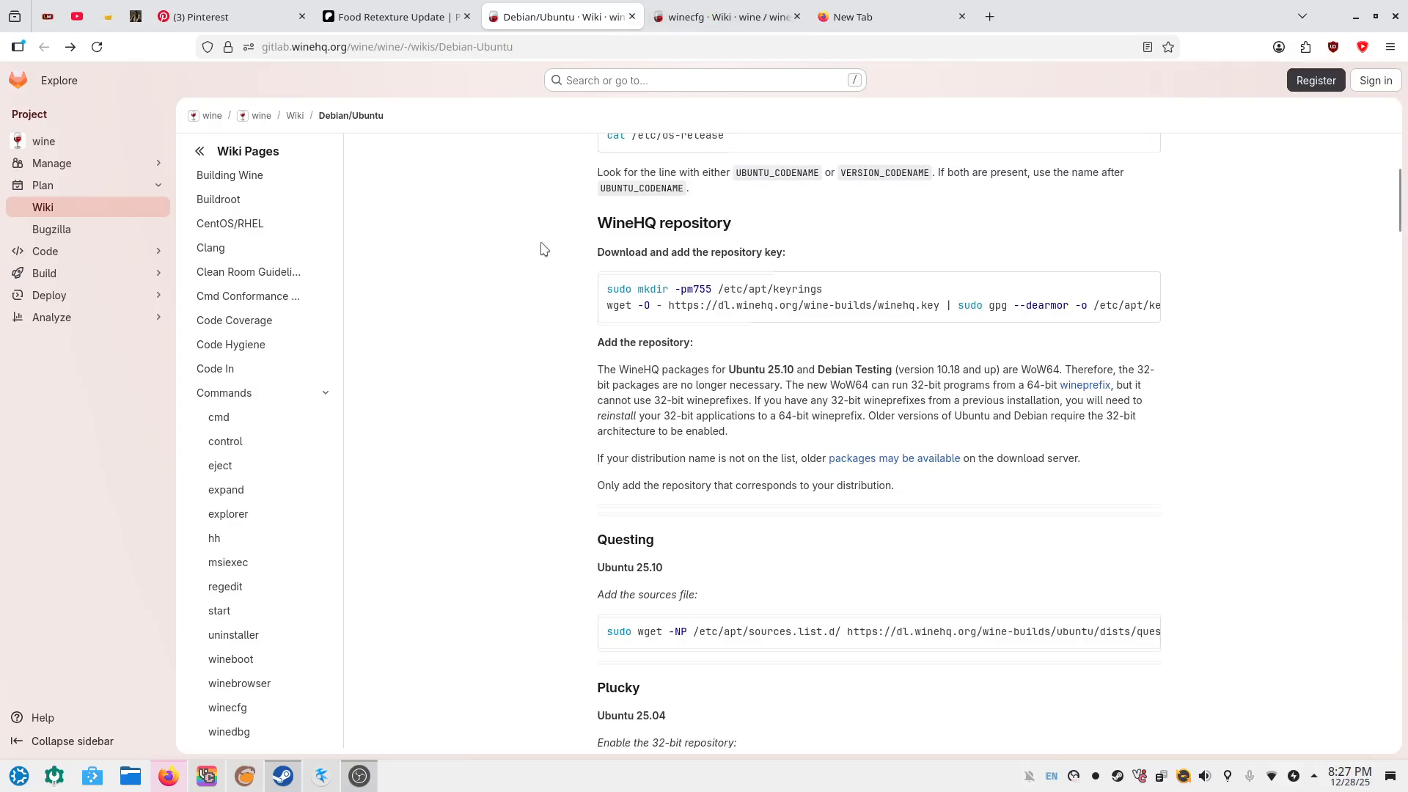
{"action": "scroll", "coordinate": [543, 250], "scroll_direction": "up", "scroll_amount": 2}
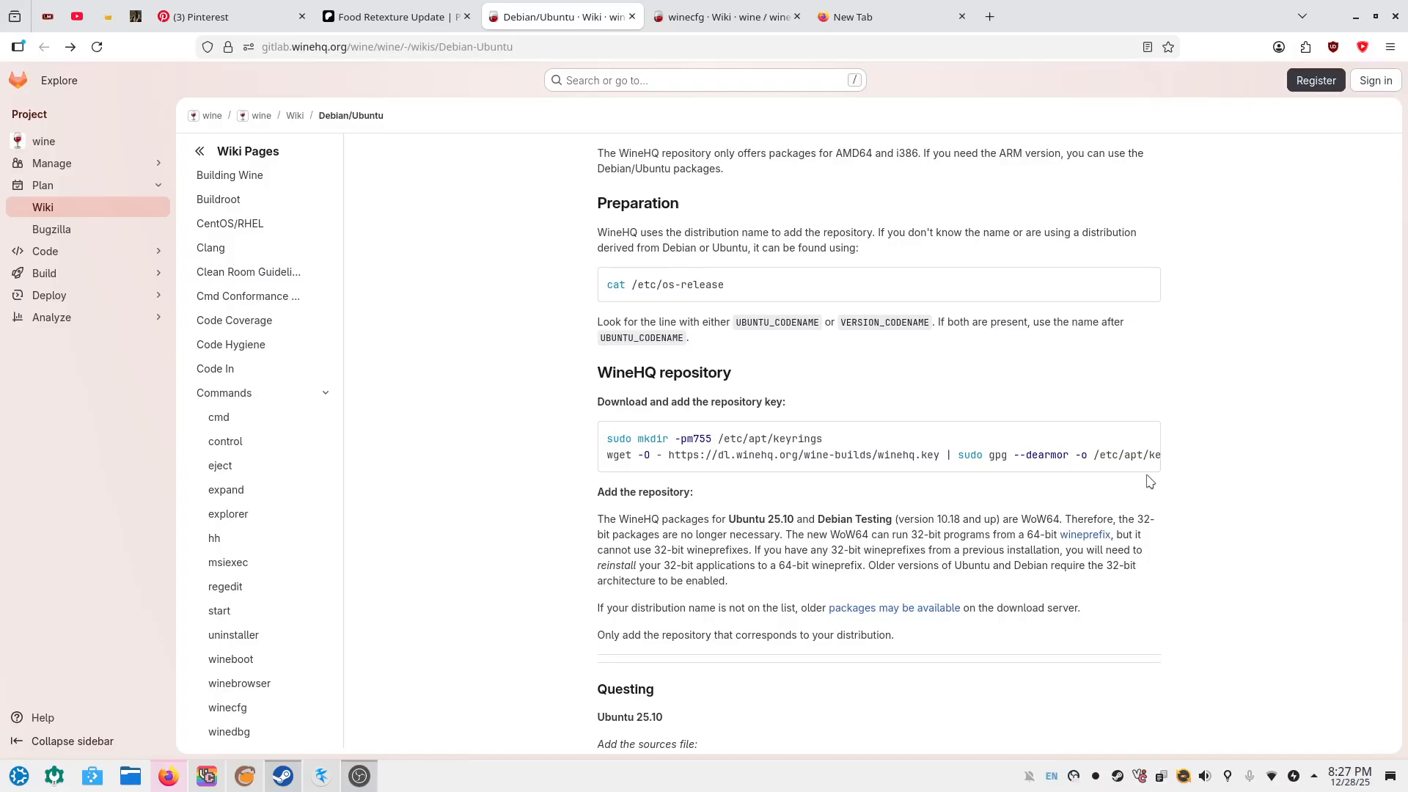
{"action": "left_click", "coordinate": [328, 776]}
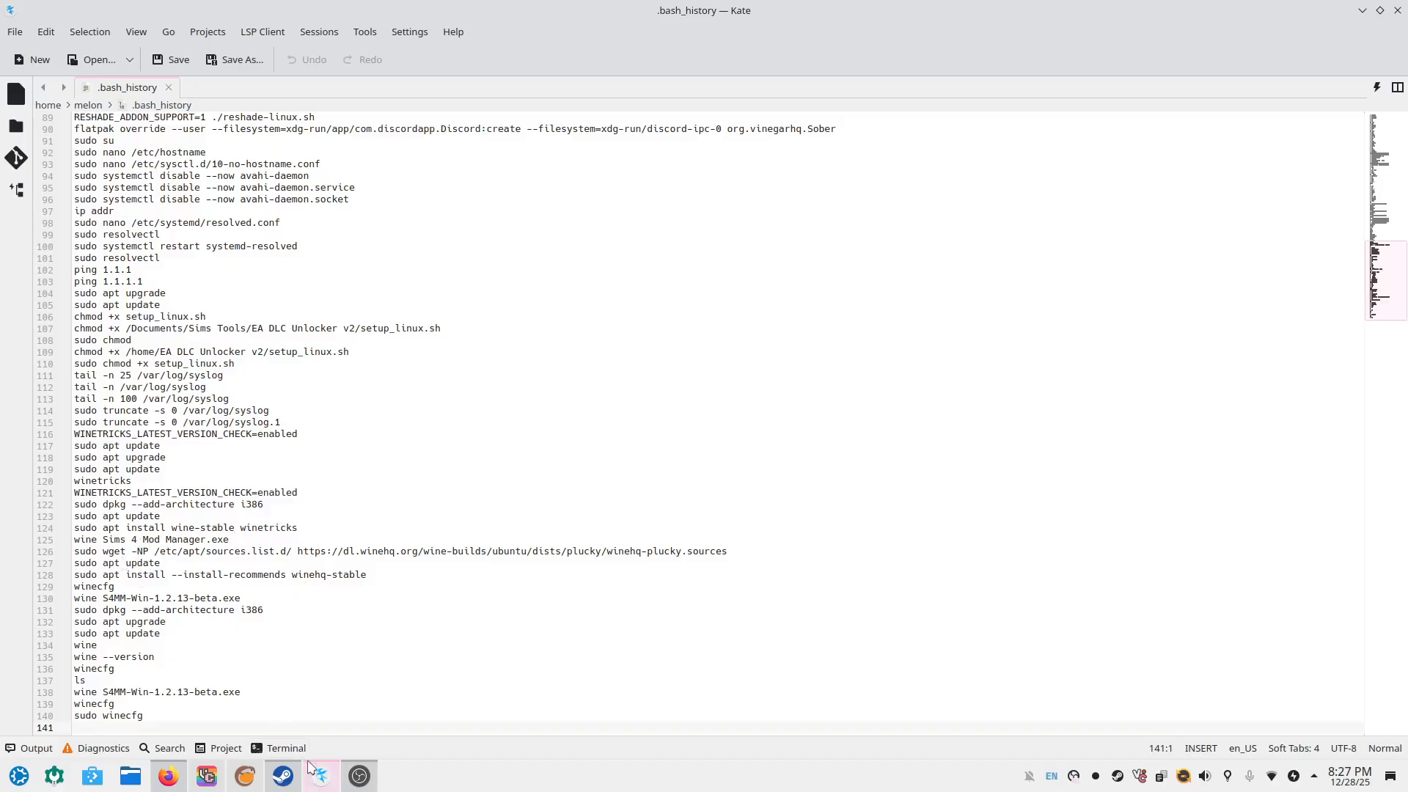
{"action": "left_click", "coordinate": [330, 784]}
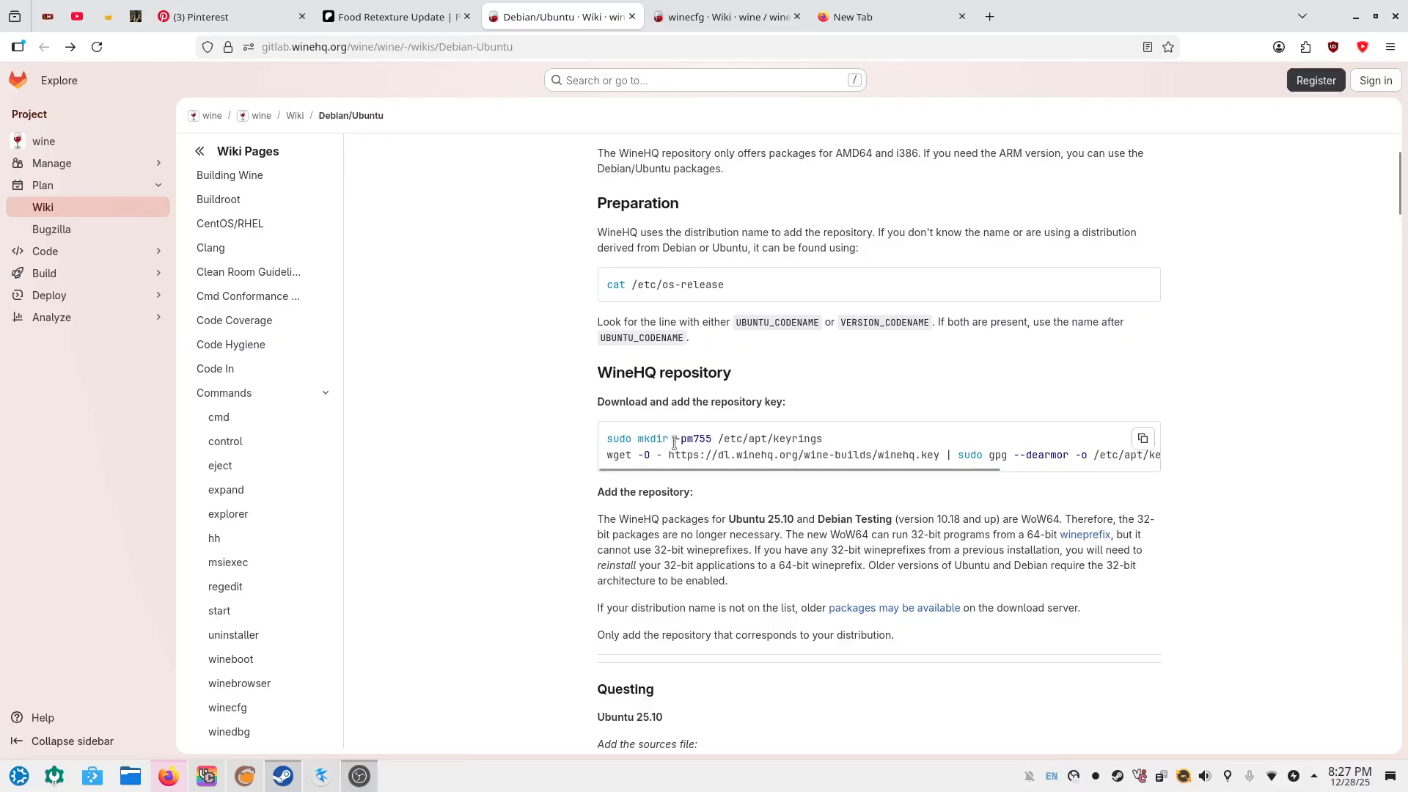
Examine the wiki's Plucky (Ubuntu 25.04) commands for enabling the 32-bit repository and adding the sources file
{"action": "scroll", "coordinate": [734, 514], "scroll_direction": "up", "scroll_amount": 2}
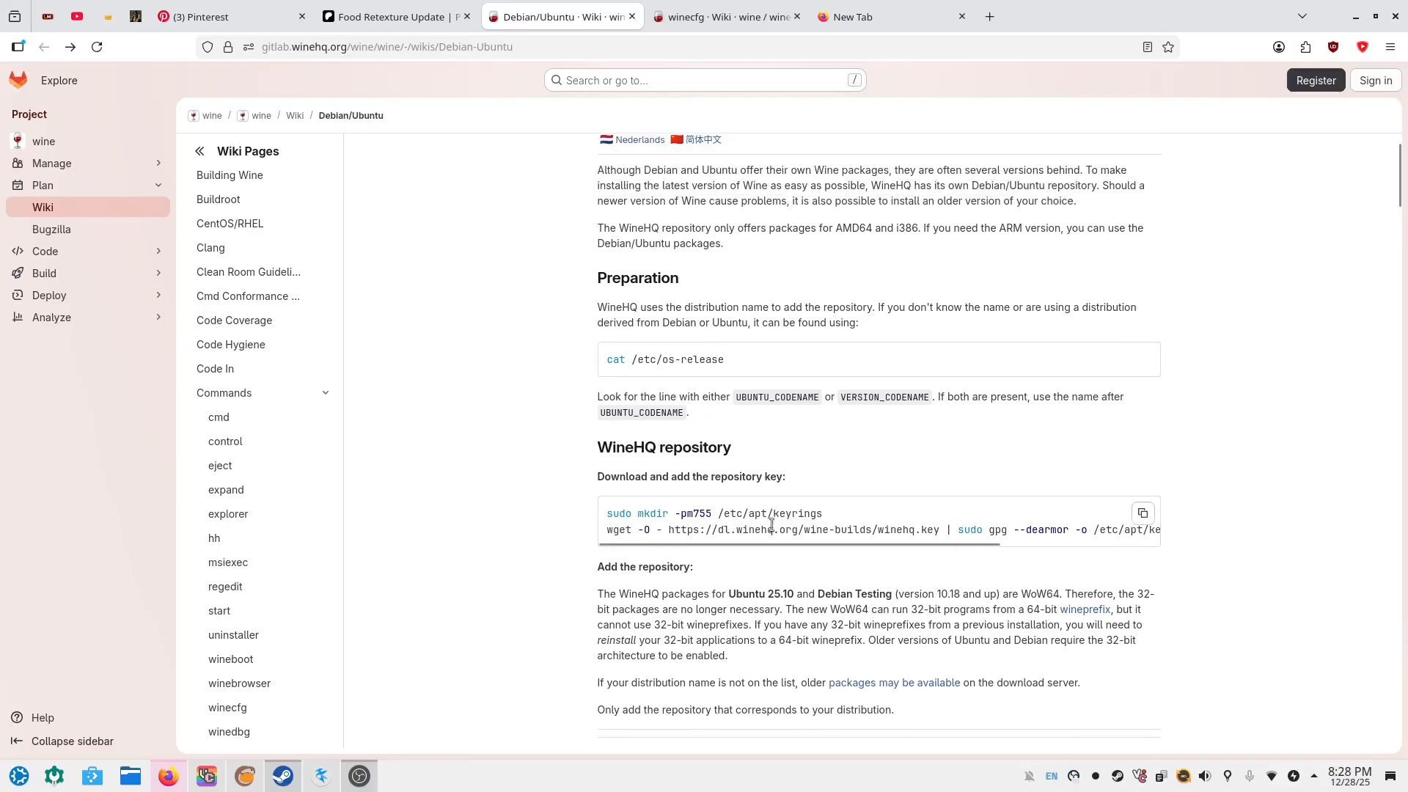
{"action": "scroll", "coordinate": [704, 517], "scroll_direction": "down", "scroll_amount": 1}
{"action": "scroll", "coordinate": [730, 527], "scroll_direction": "down", "scroll_amount": 5}
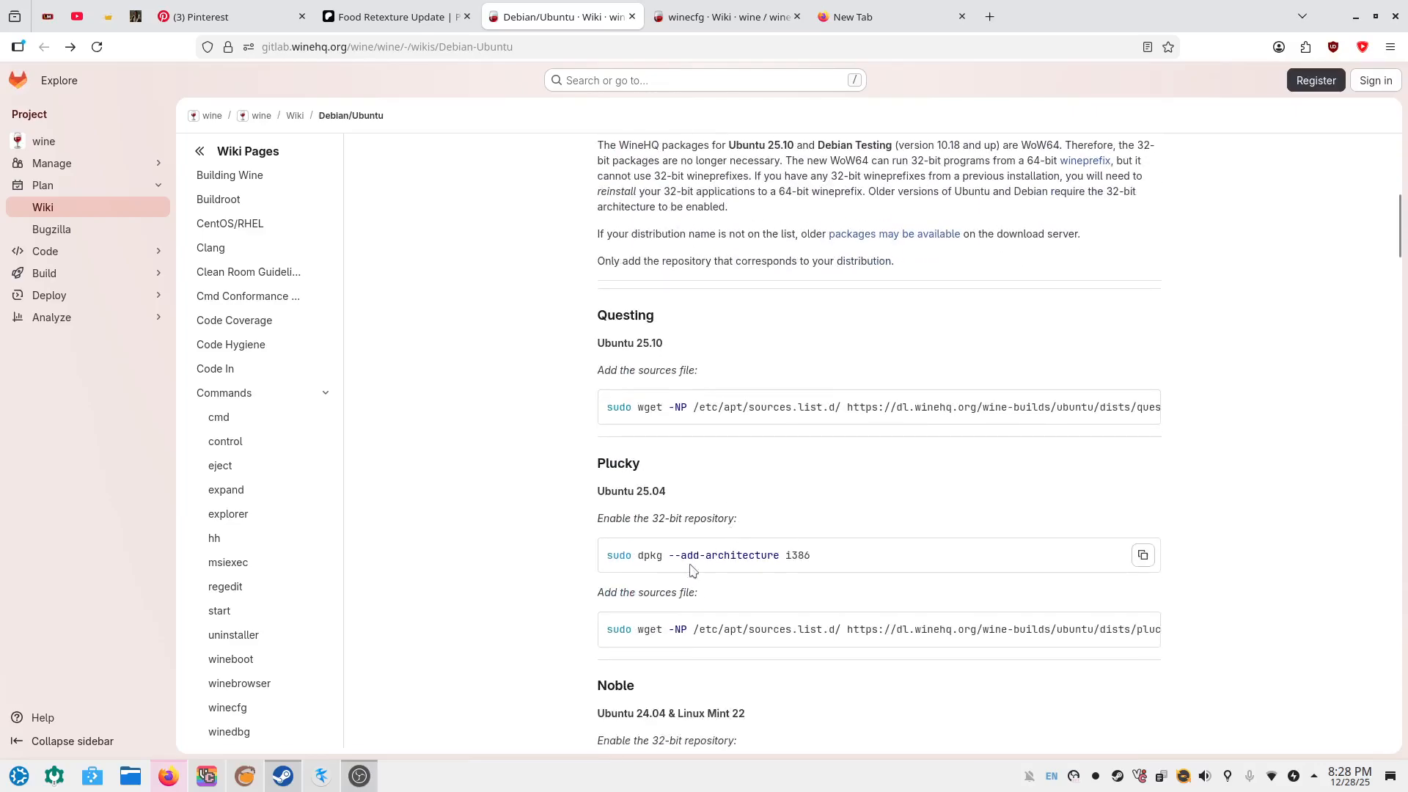
{"action": "left_click_drag", "start_coordinate": [605, 558], "coordinate": [831, 559]}
{"action": "left_click", "coordinate": [835, 559]}
{"action": "scroll", "coordinate": [834, 555], "scroll_direction": "down", "scroll_amount": 2}
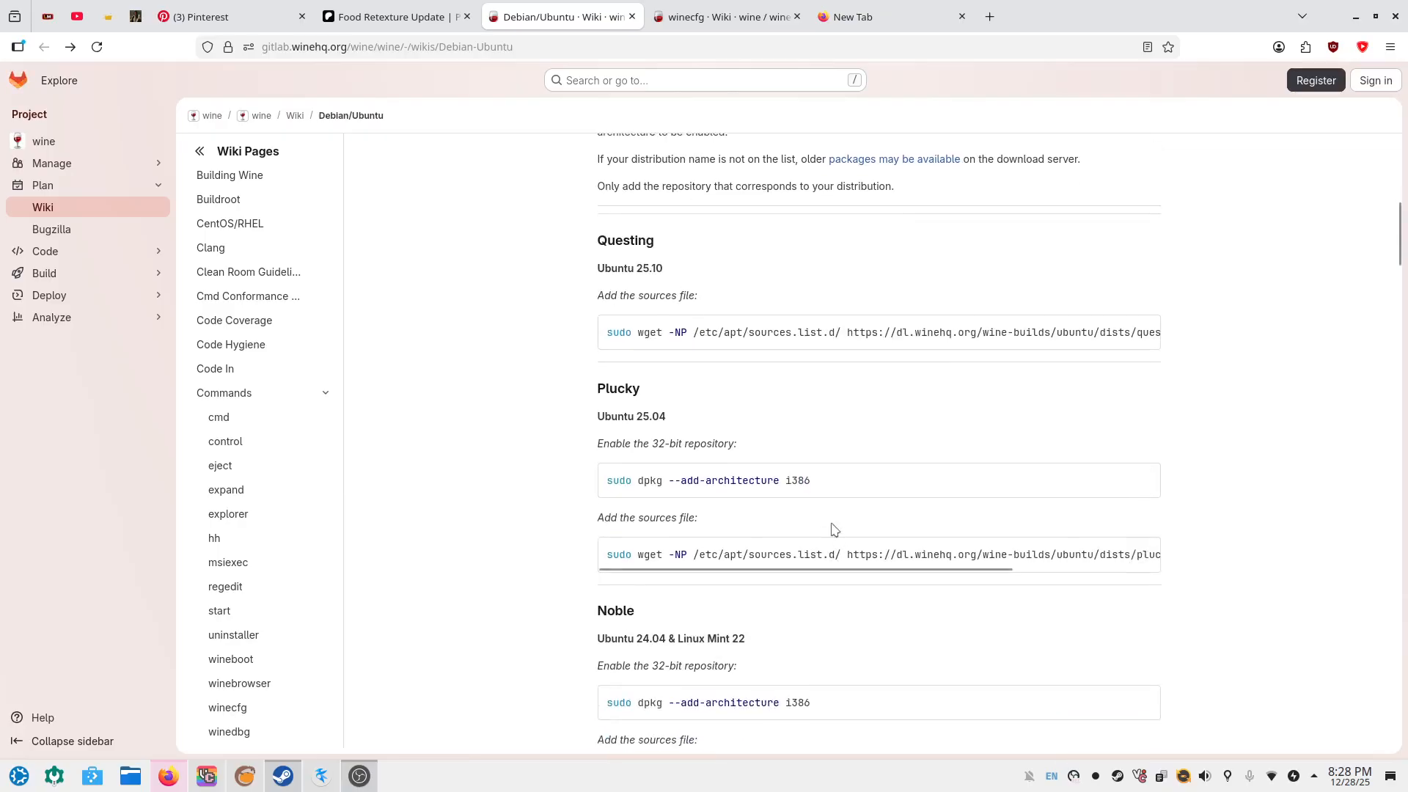
{"action": "scroll", "coordinate": [674, 514], "scroll_direction": "down", "scroll_amount": 2}
{"action": "scroll", "coordinate": [587, 496], "scroll_direction": "up", "scroll_amount": 4}
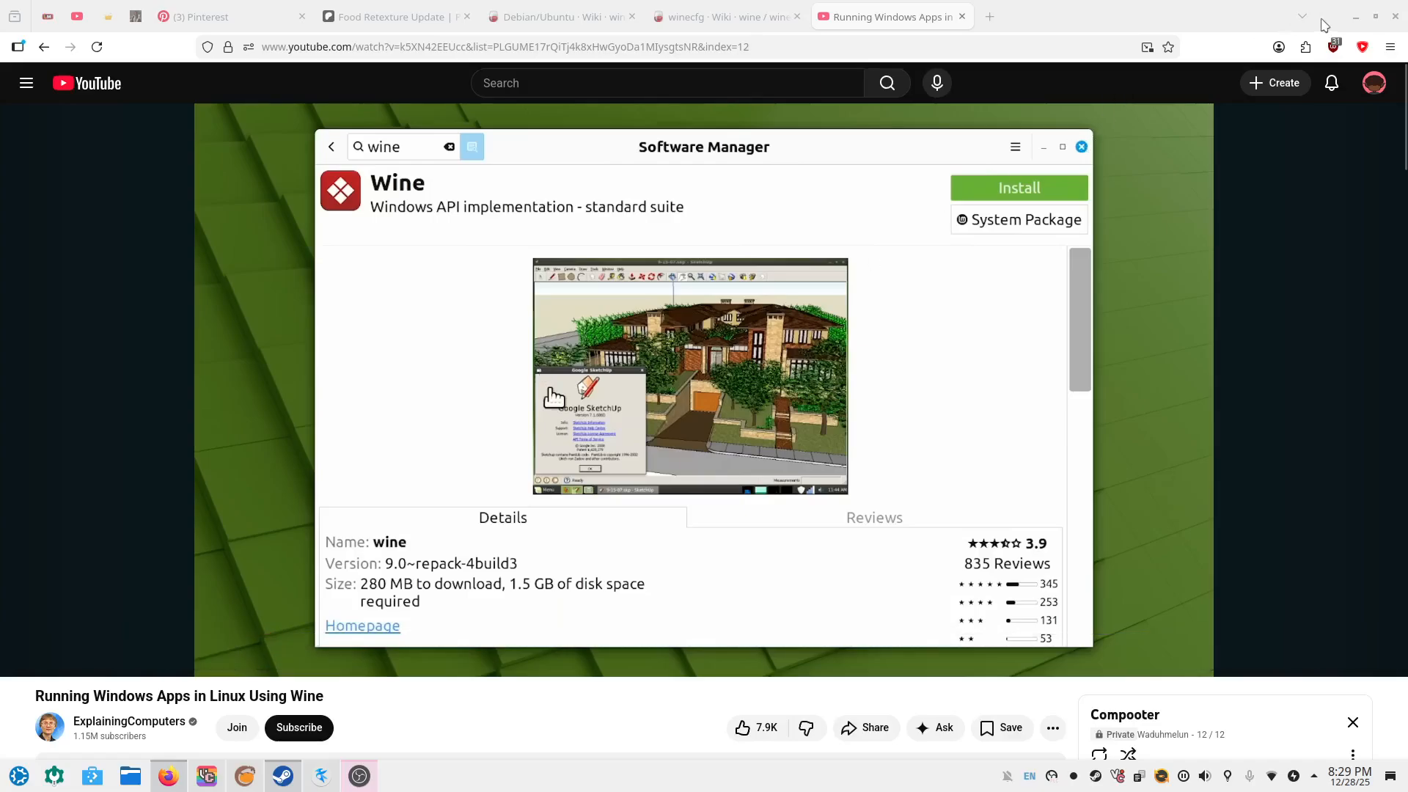
Minimize the browser, bring back the Lutris window and switch to the .bash_history file in Kate
{"action": "left_click", "coordinate": [1354, 18]}
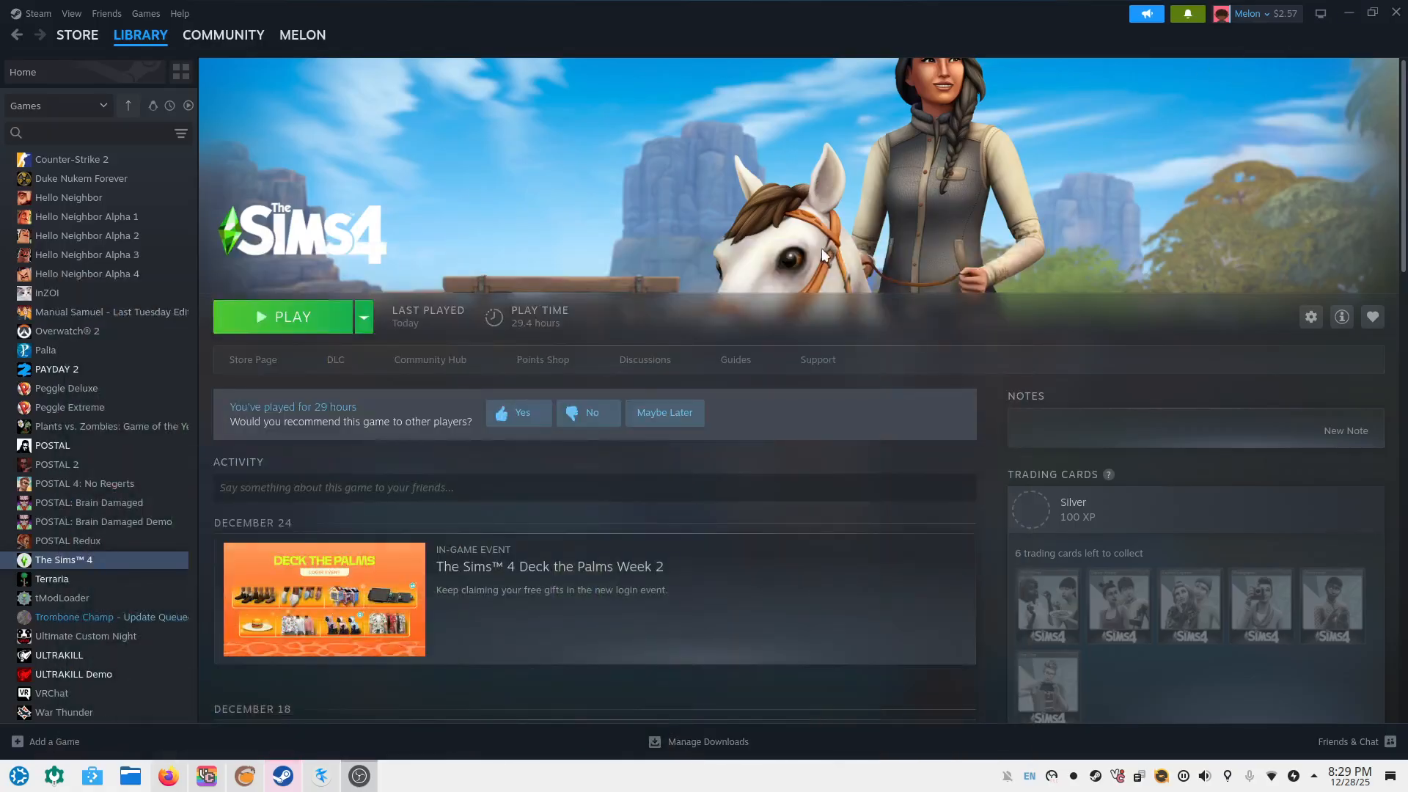
{"action": "left_click", "coordinate": [251, 784]}
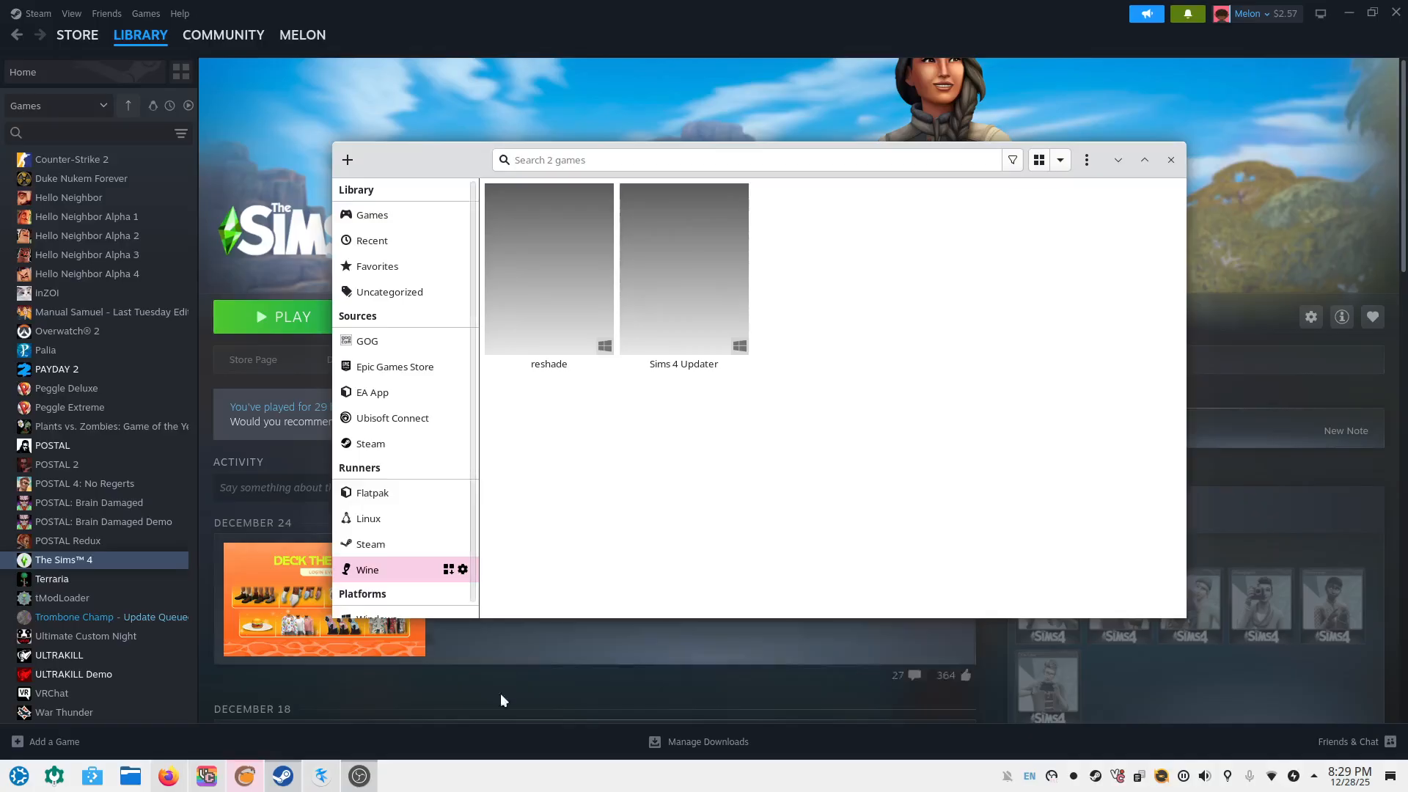
{"action": "left_click", "coordinate": [321, 775]}
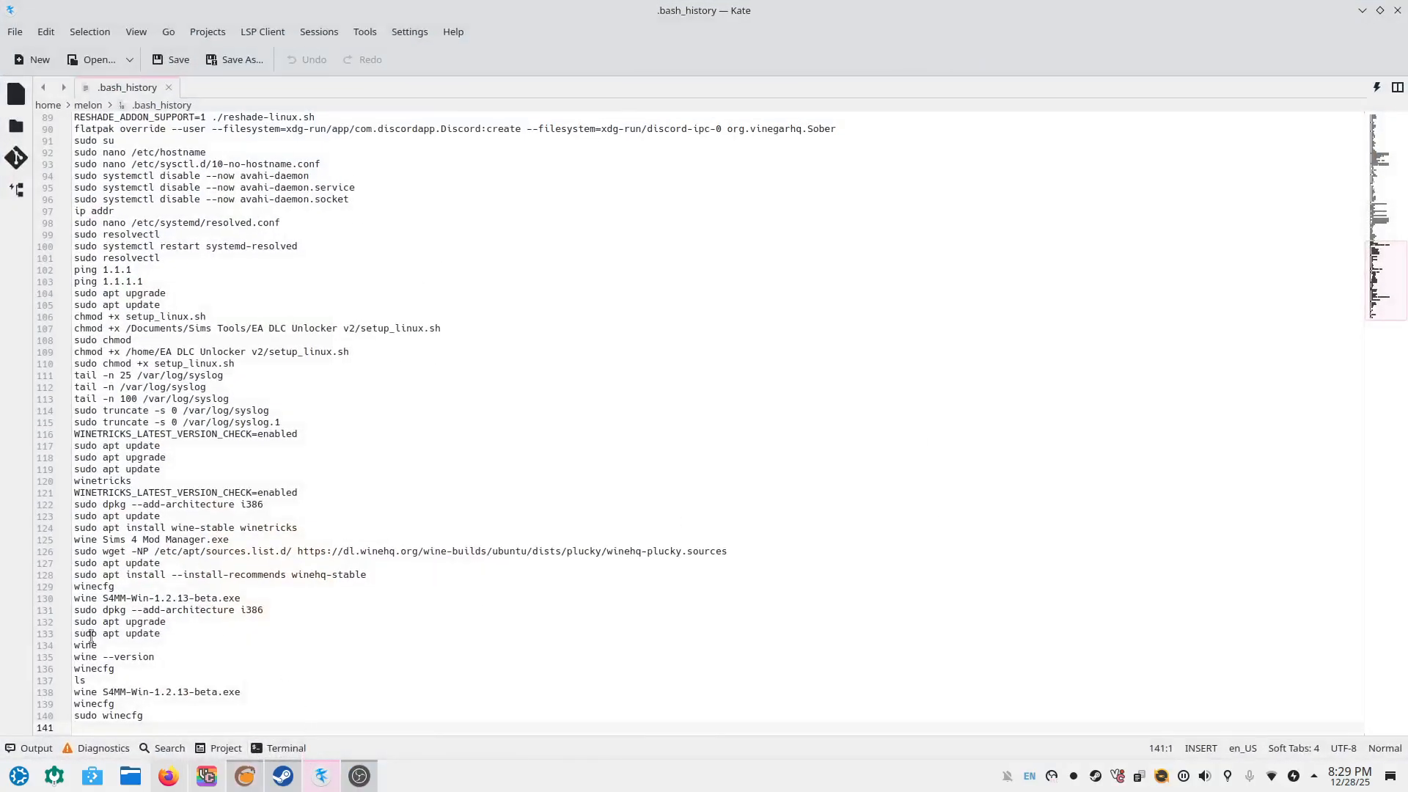
Review the history lines for adding the i386 architecture, upgrading and updating apt, checking the Wine version and running S4MM-Win-1.2.13-beta.exe
{"action": "left_click_drag", "start_coordinate": [75, 611], "coordinate": [269, 634]}
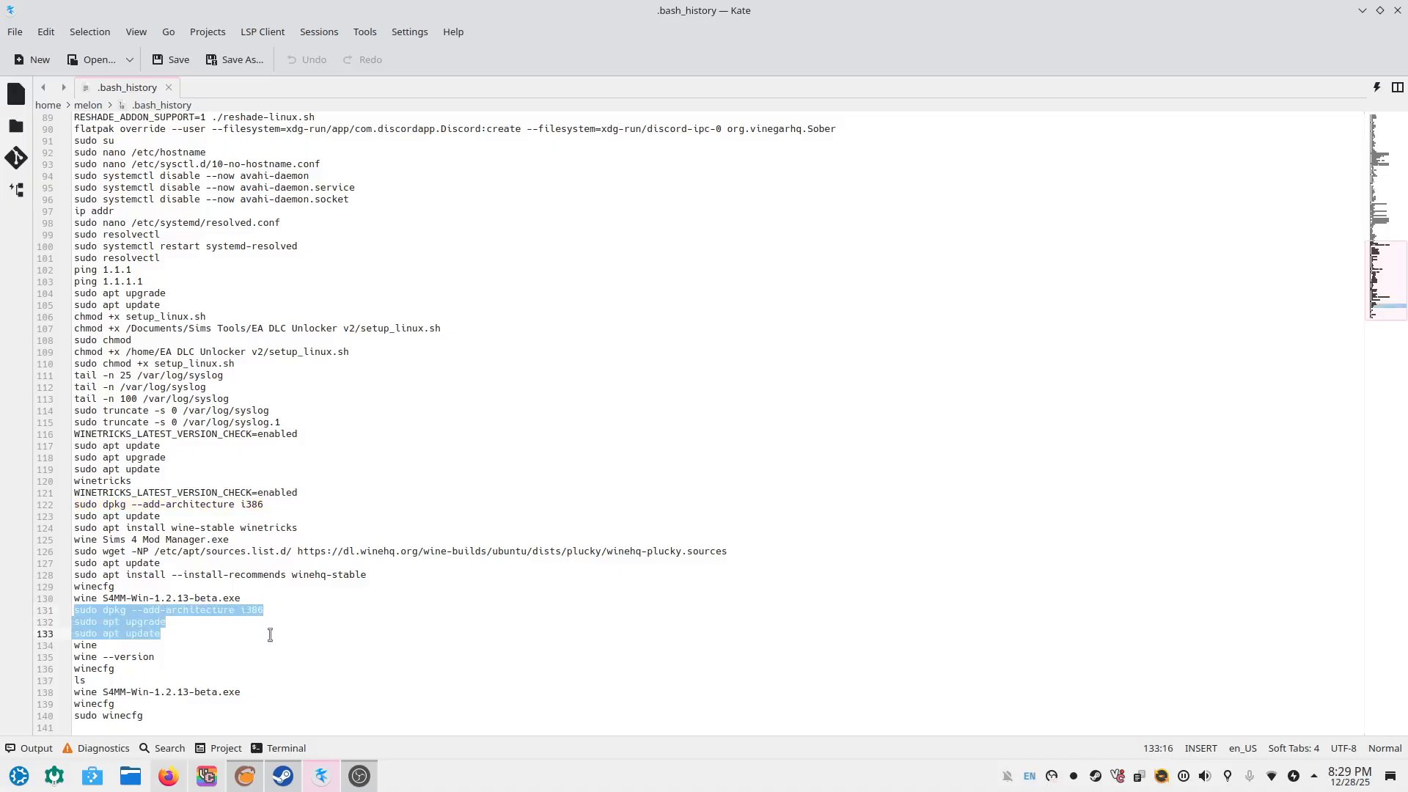
{"action": "left_click", "coordinate": [154, 657]}
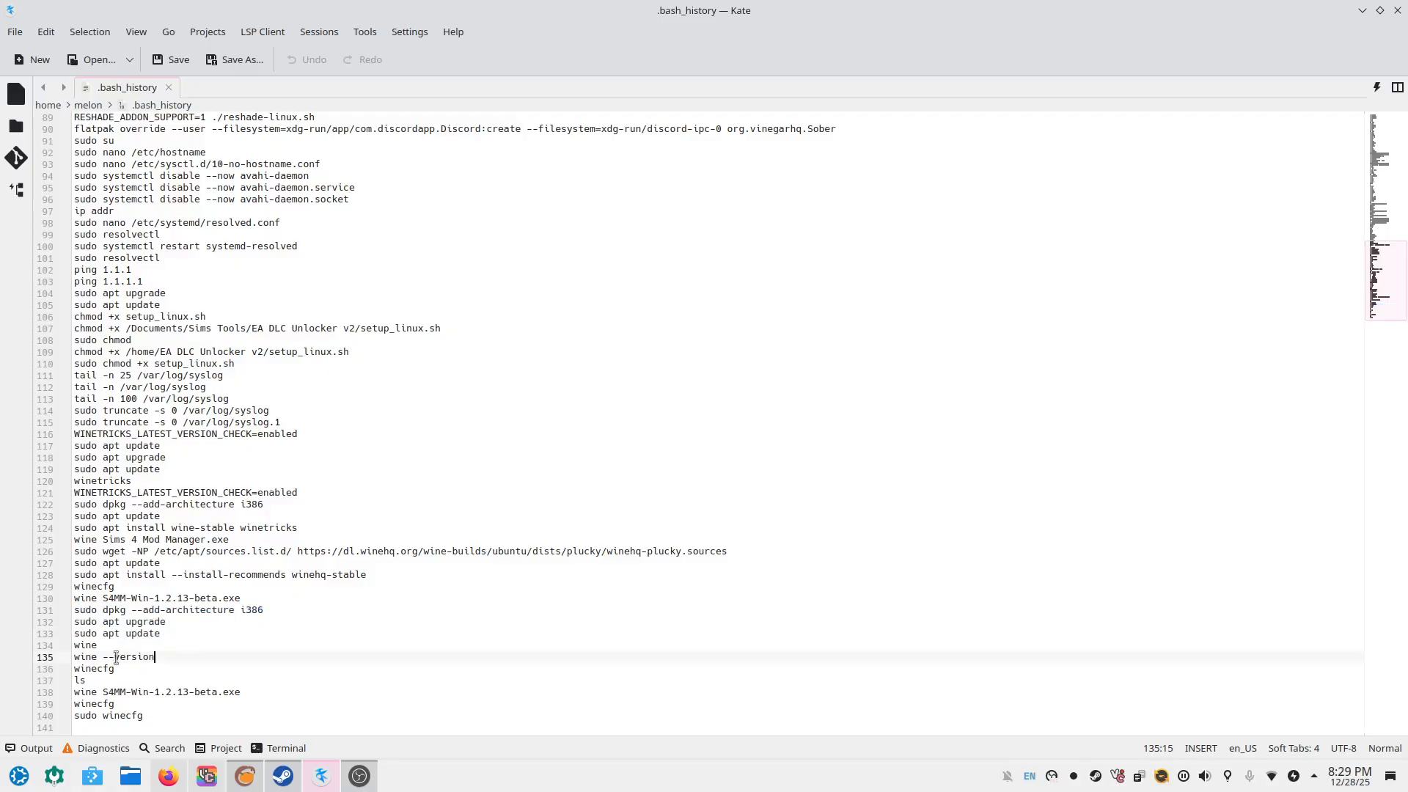
{"action": "left_click_drag", "start_coordinate": [153, 657], "coordinate": [132, 660]}
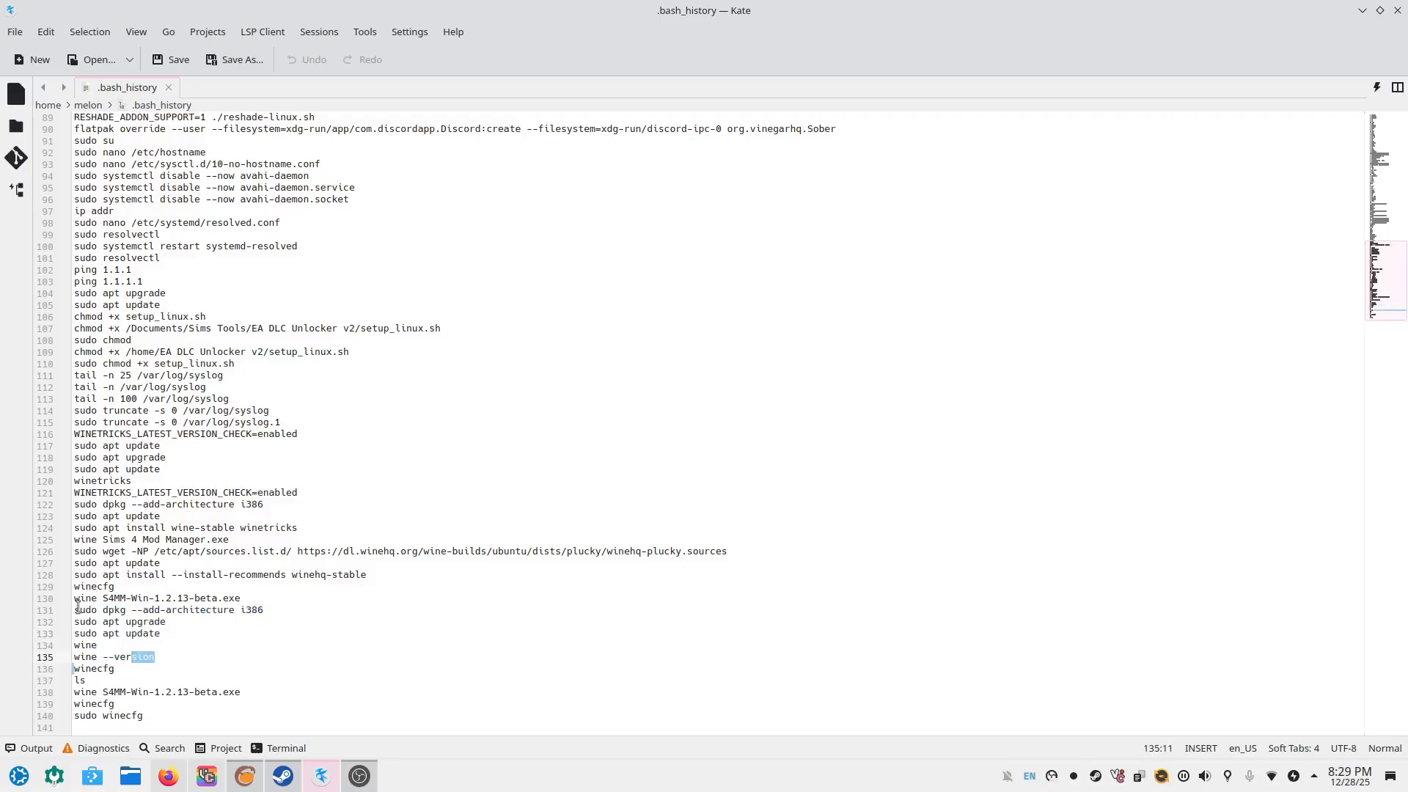
{"action": "left_click_drag", "start_coordinate": [80, 599], "coordinate": [242, 598]}
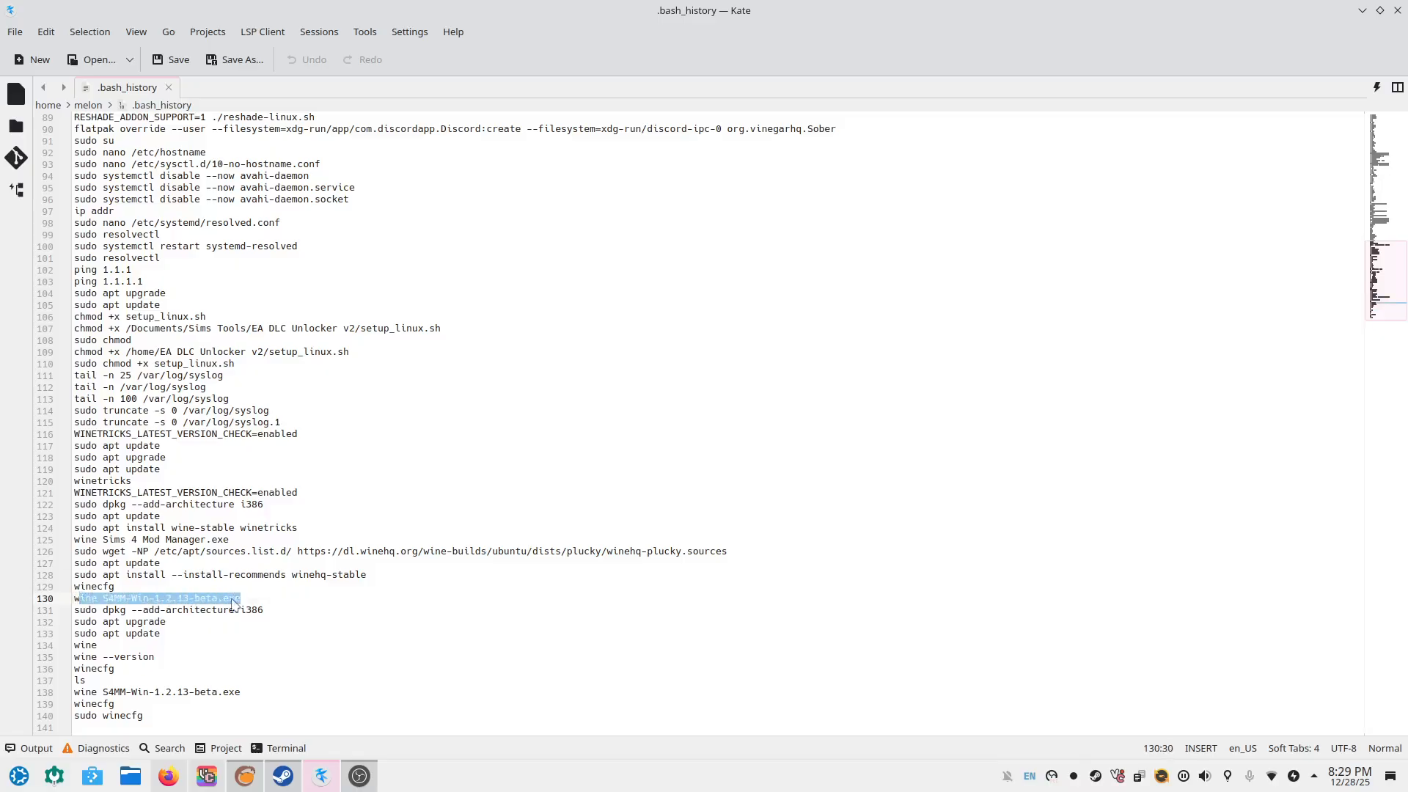
{"action": "left_click", "coordinate": [122, 586]}
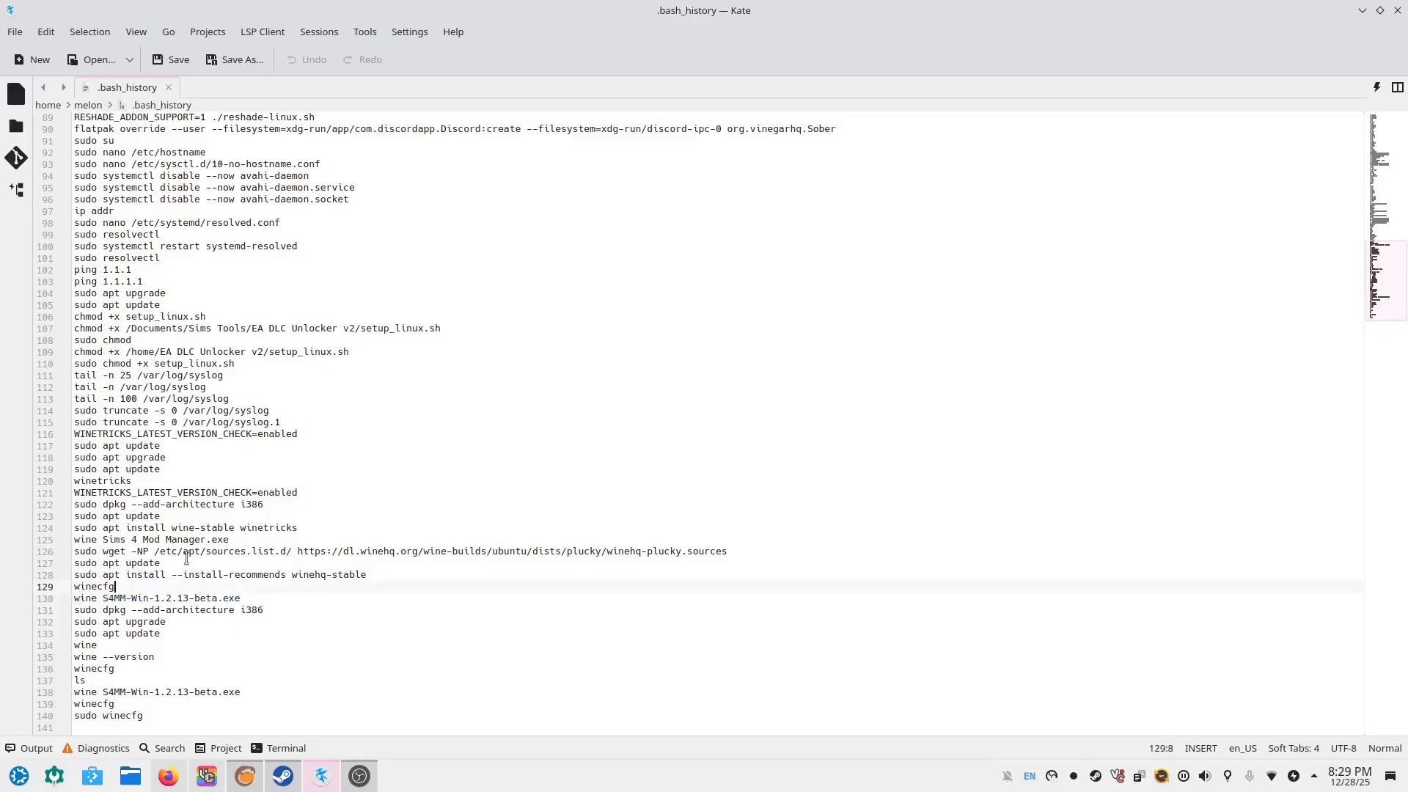
Highlight the winehq-plucky.sources wget command and the "sudo apt install wine-stable winetricks" line, and minimize Kate
{"action": "left_click_drag", "start_coordinate": [75, 550], "coordinate": [412, 555]}
{"action": "left_click", "coordinate": [150, 554]}
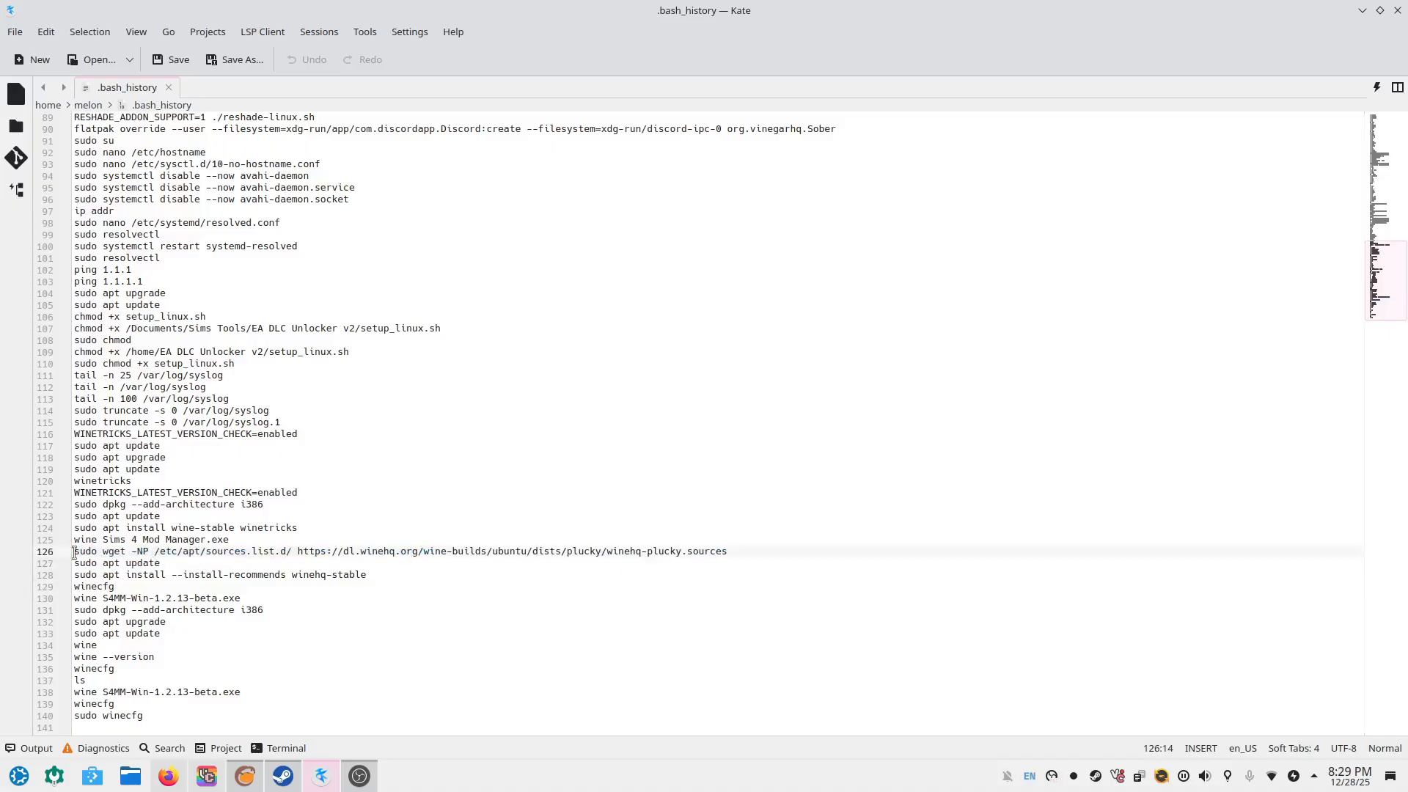
{"action": "left_click_drag", "start_coordinate": [73, 552], "coordinate": [723, 552]}
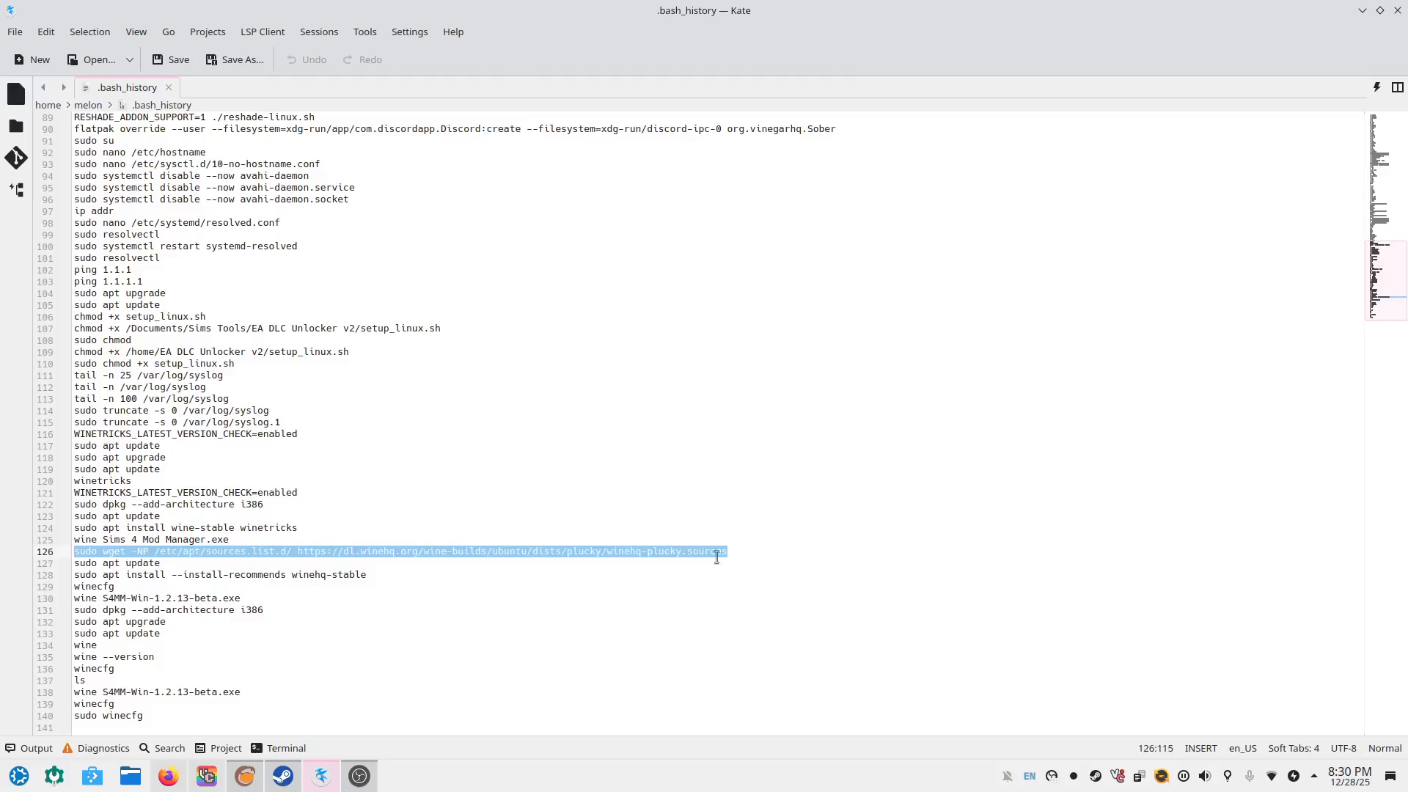
{"action": "left_click", "coordinate": [686, 552]}
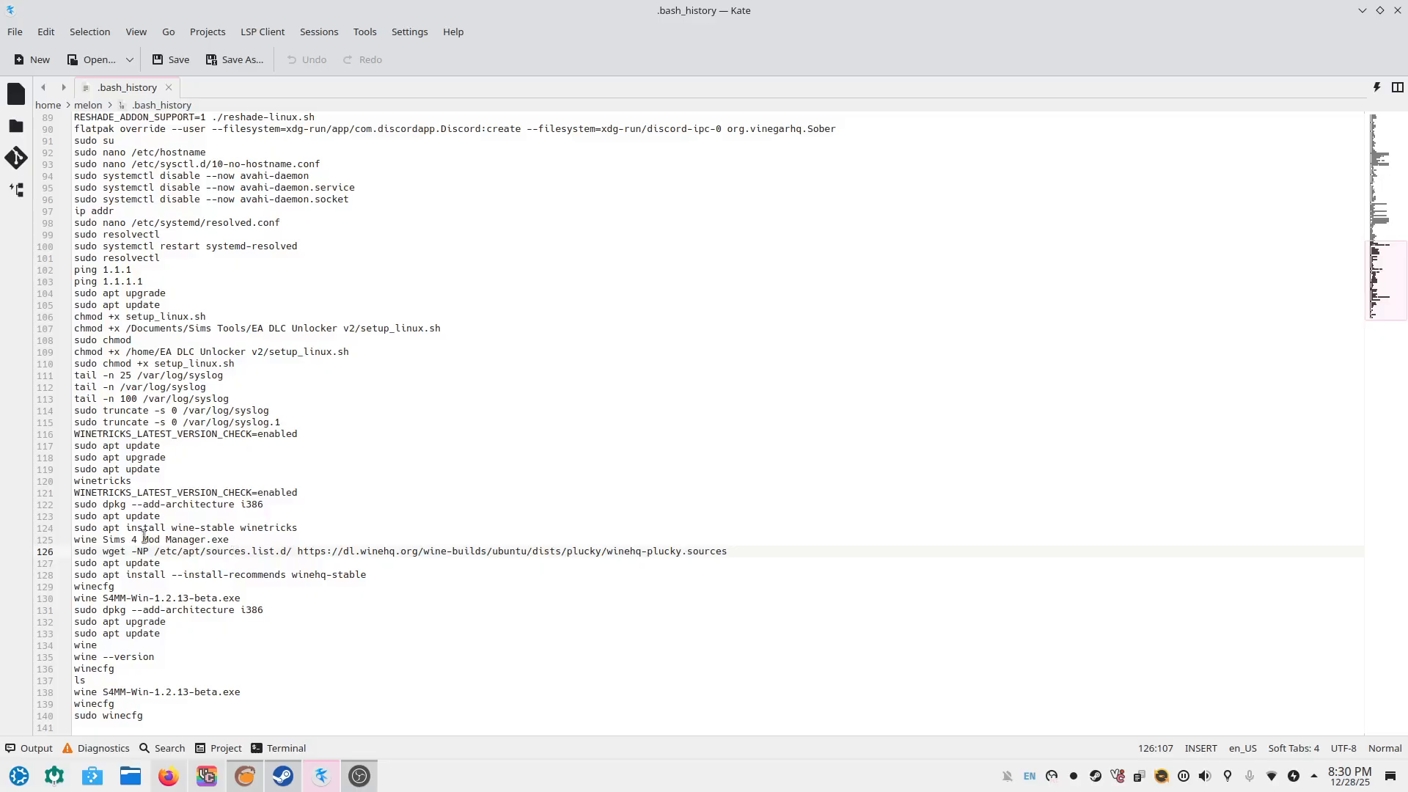
{"action": "left_click_drag", "start_coordinate": [73, 528], "coordinate": [301, 527]}
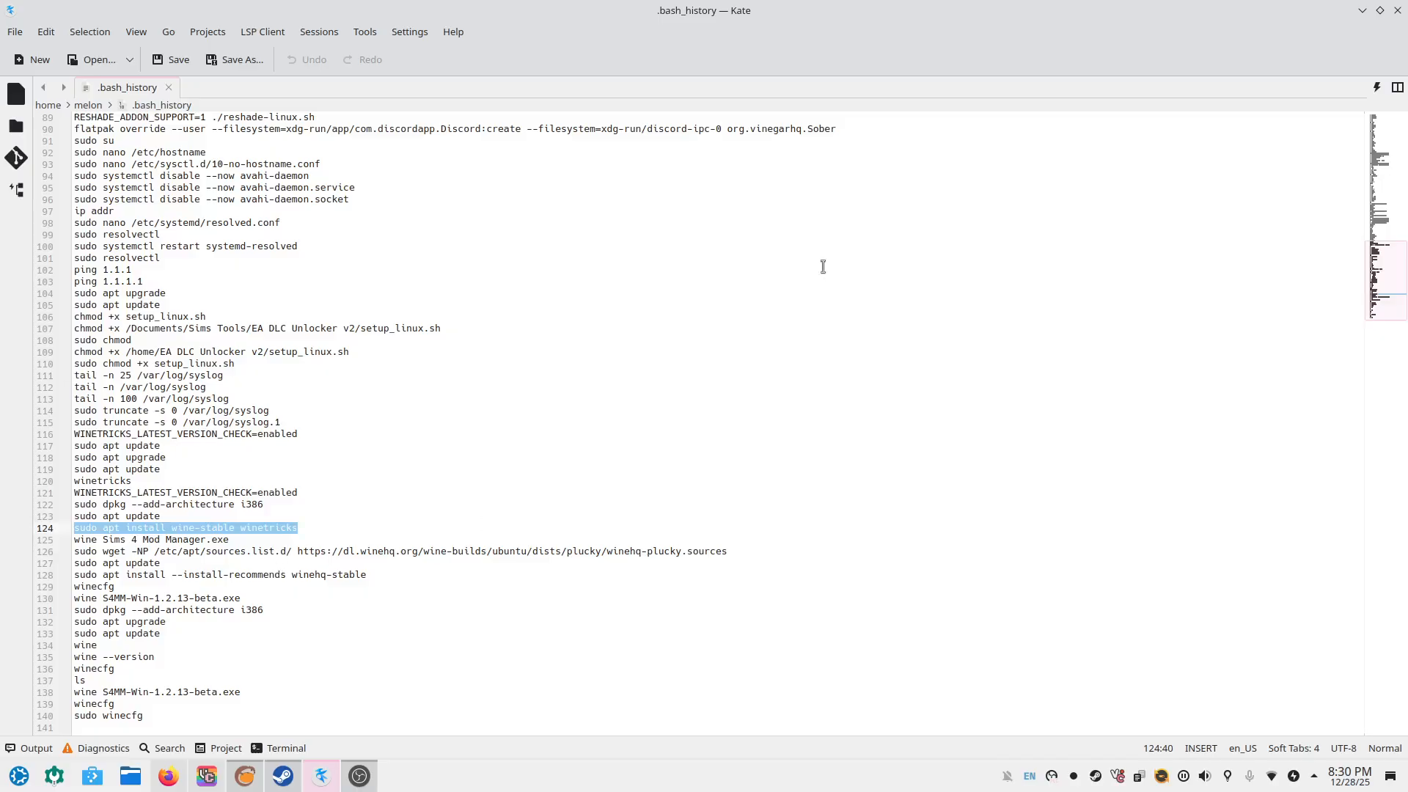
{"action": "left_click", "coordinate": [1362, 11]}
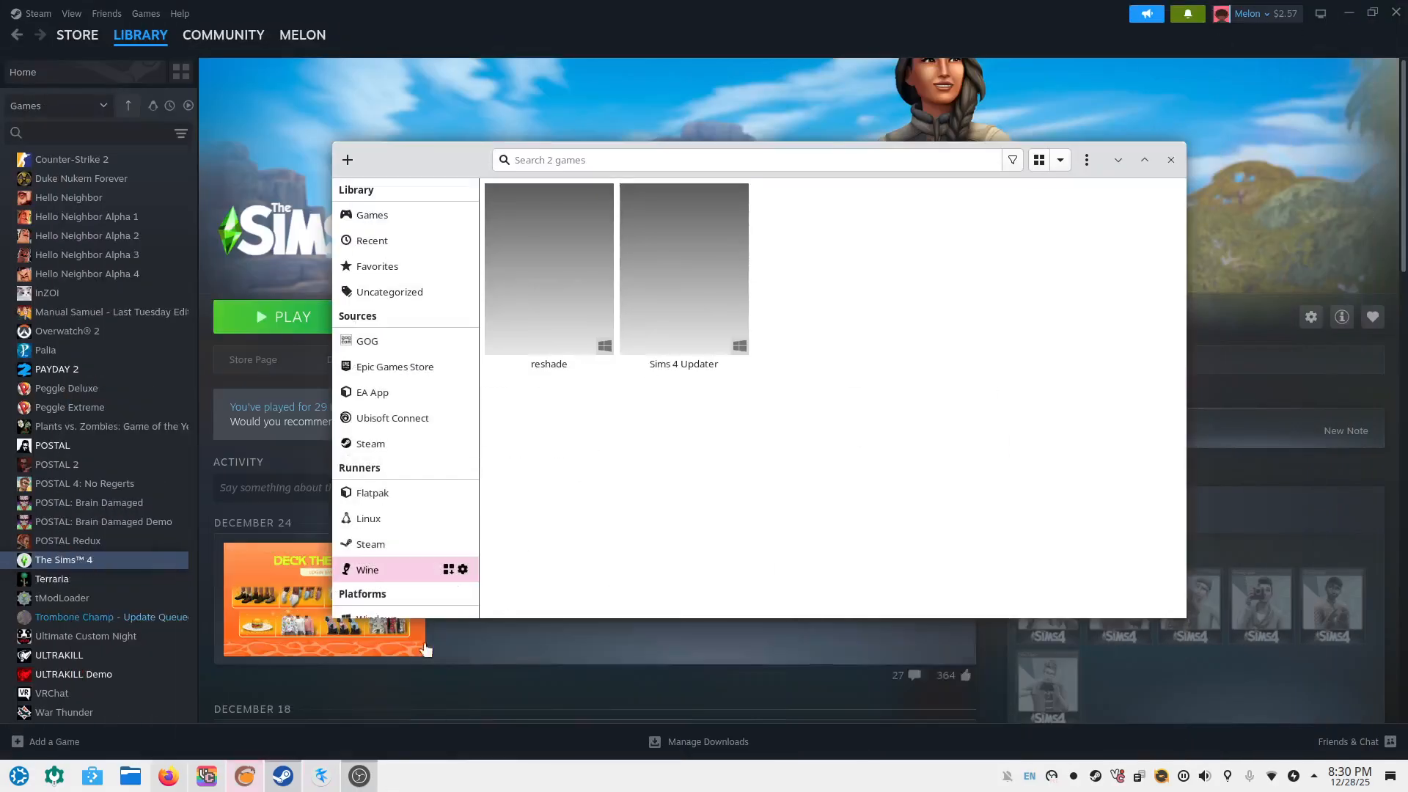
Locate S4MM-Win-1.2.13-beta.exe in the Downloads folder of the file manager and return to Lutris
{"action": "left_click", "coordinate": [131, 776]}
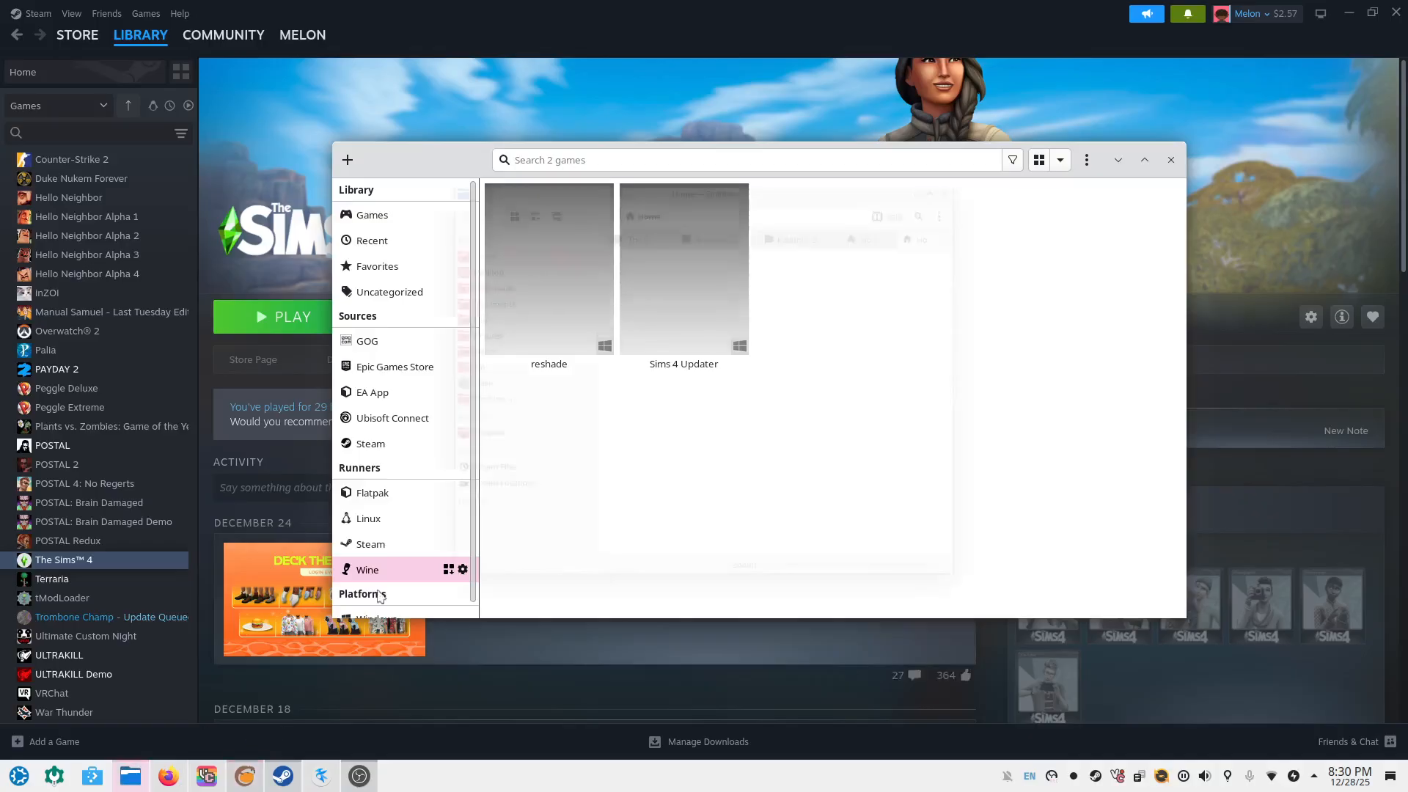
{"action": "left_click", "coordinate": [450, 269]}
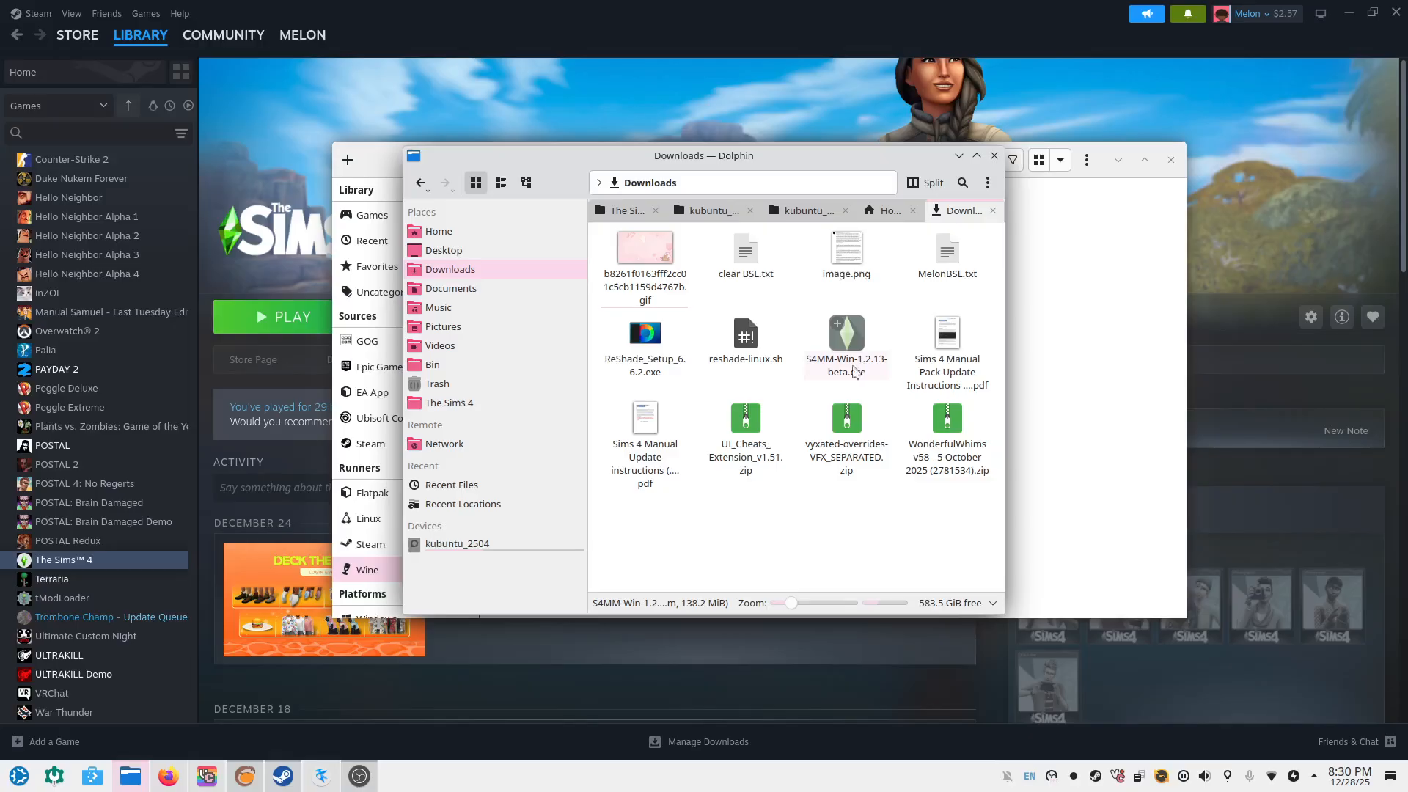
{"action": "left_click", "coordinate": [862, 375]}
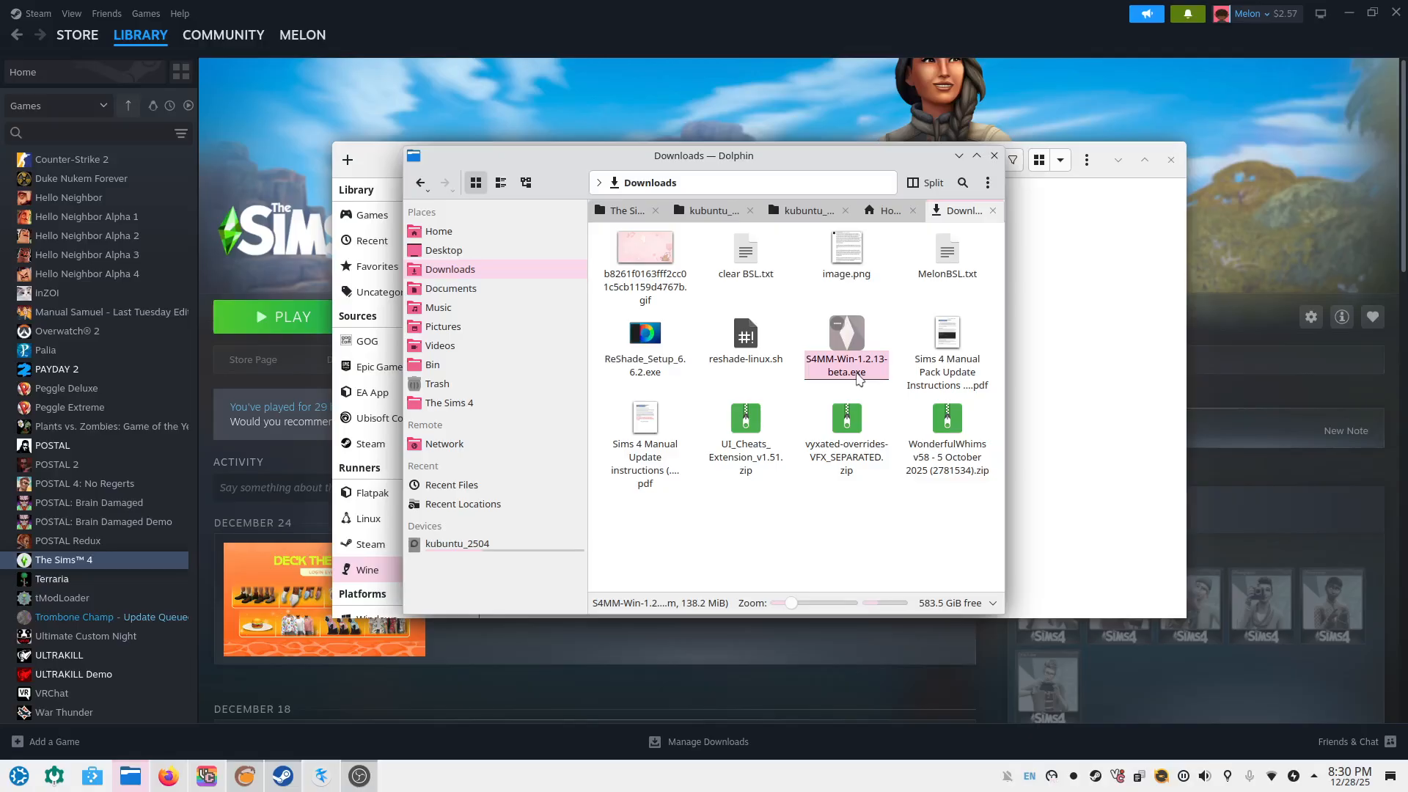
{"action": "left_click", "coordinate": [1089, 302]}
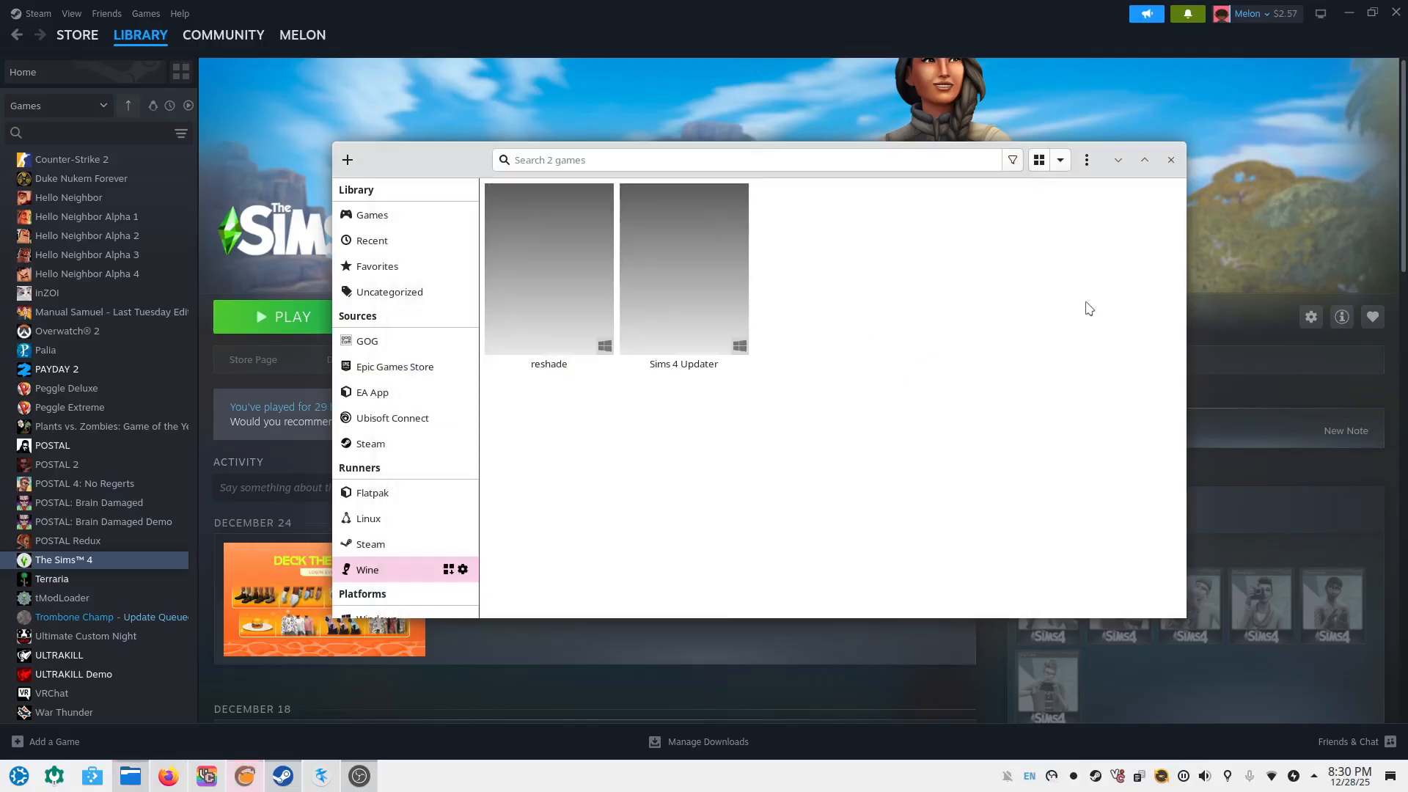
Add a game to Lutris from a Windows setup file, naming it "Sims 4 Mod Manager" with the default installer preset and locale
{"action": "left_click", "coordinate": [348, 161]}
{"action": "left_click", "coordinate": [739, 338]}
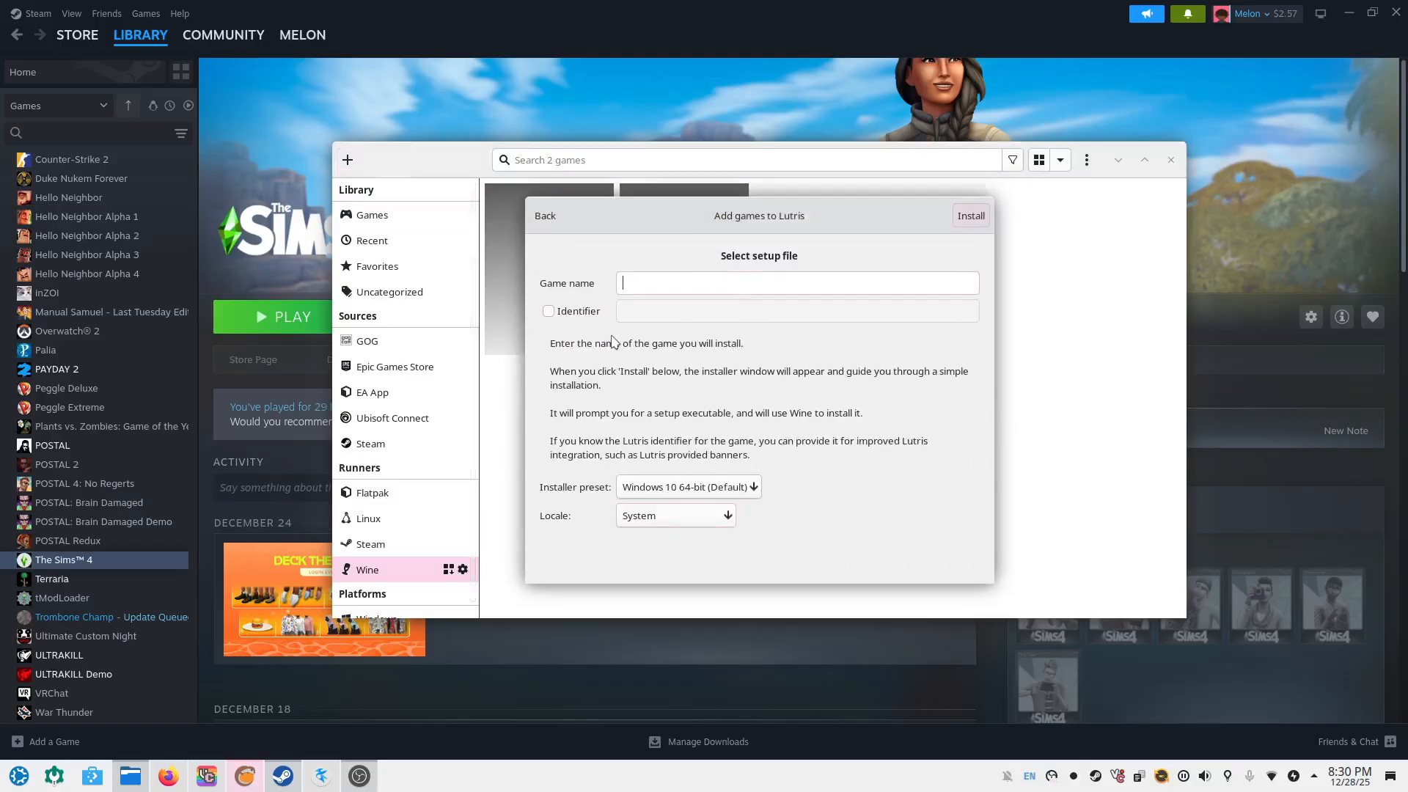
{"action": "type", "text": "Sims 4 Mod Manager"}
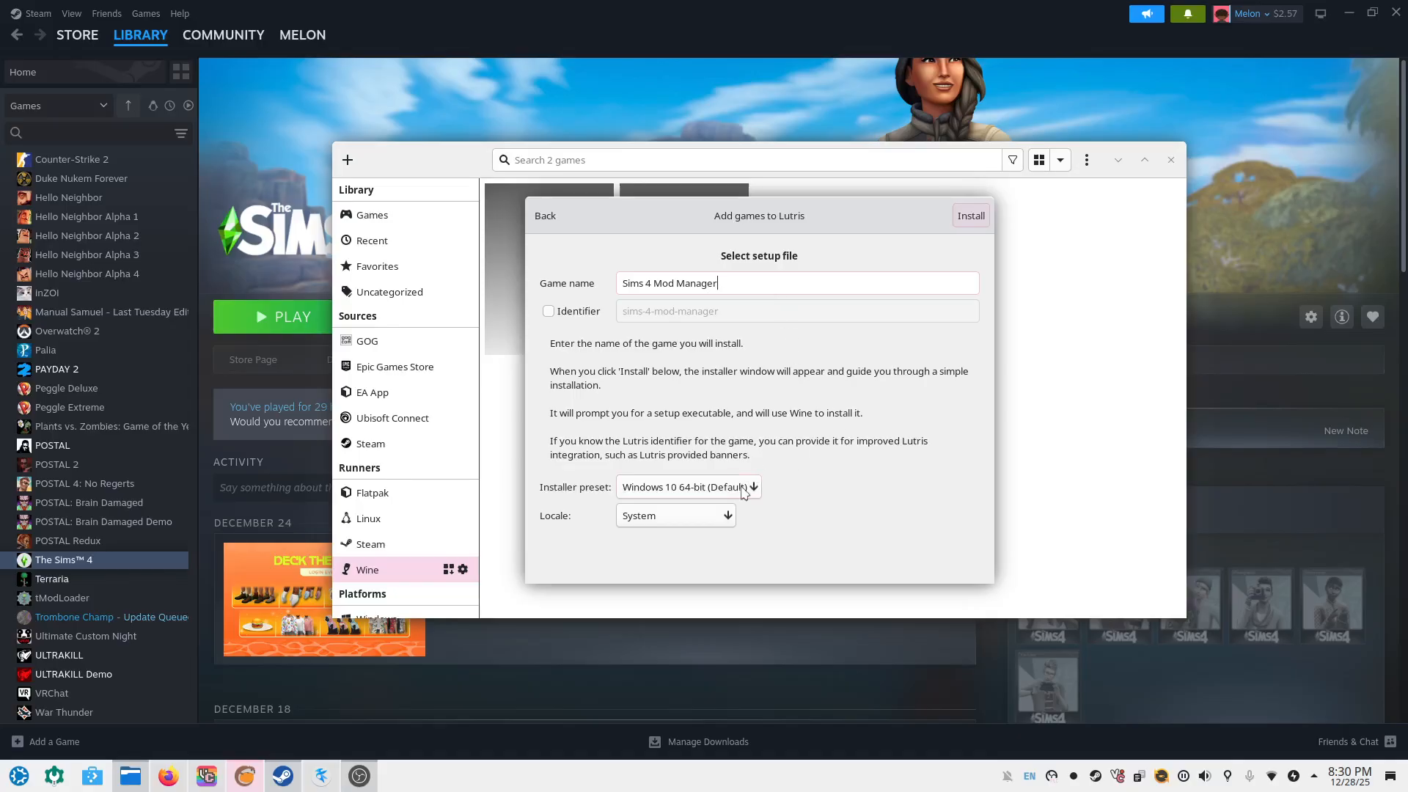
{"action": "left_click", "coordinate": [980, 220]}
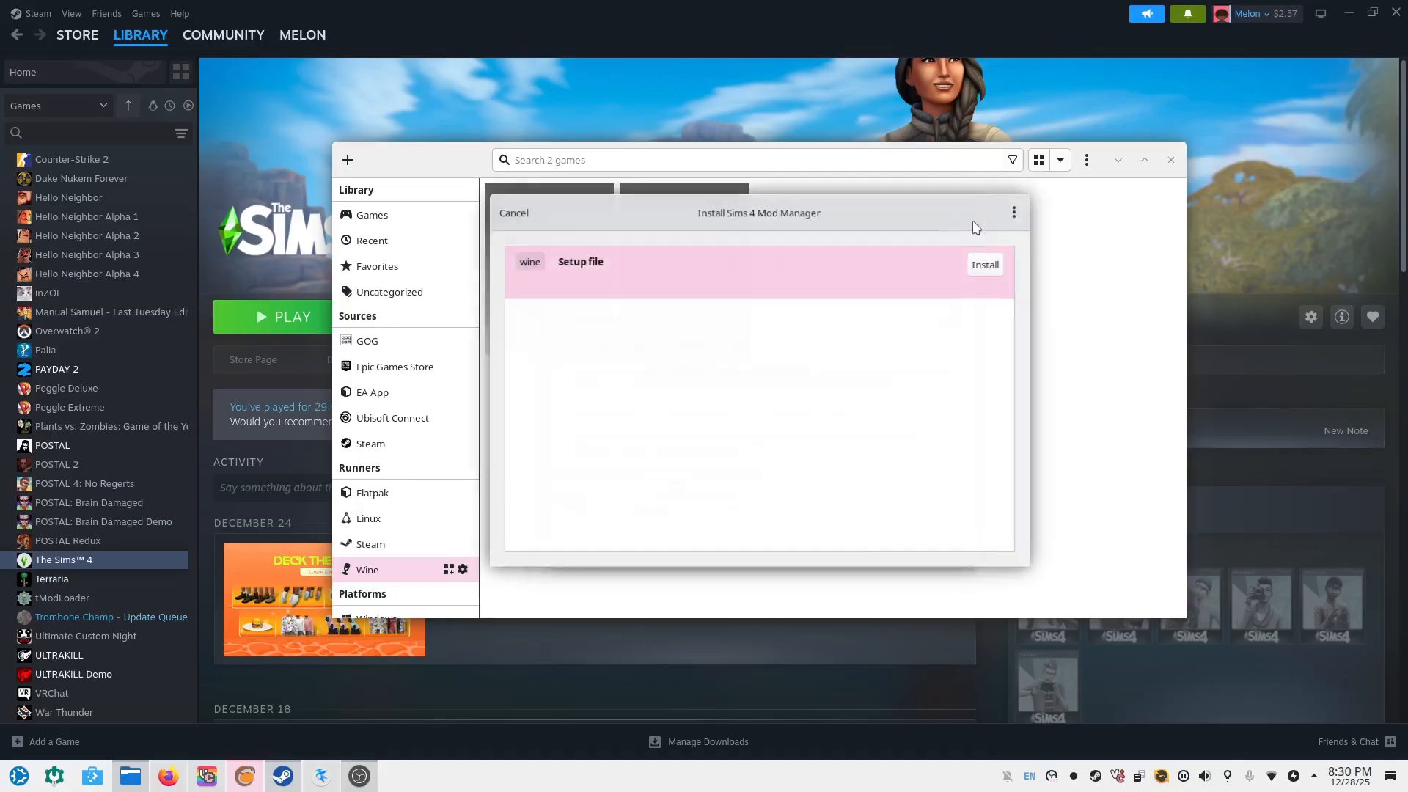
Install the setup file entry into the default directory, using S4MM-Win-1.2.13-beta.exe from the Downloads folder as the setup file
{"action": "left_click", "coordinate": [990, 266]}
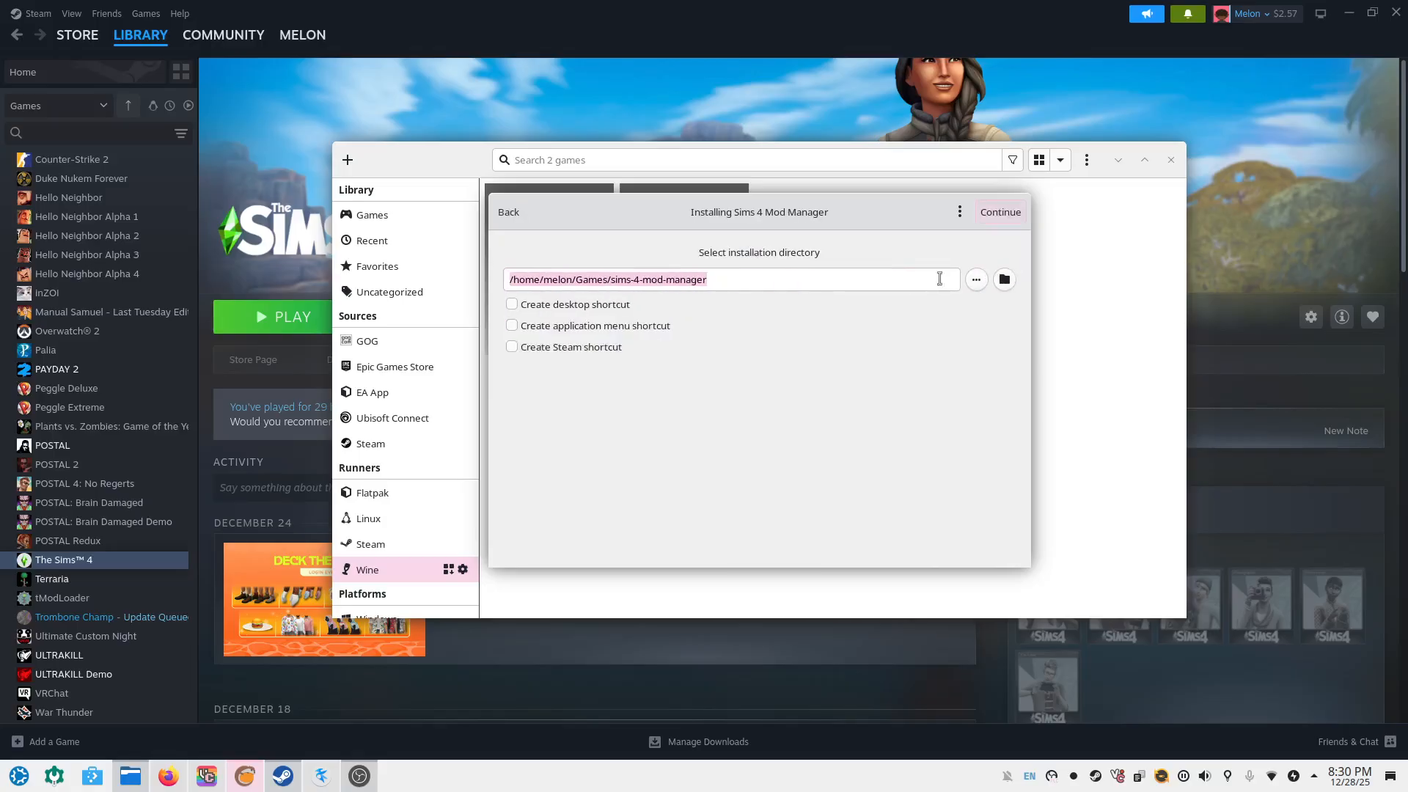
{"action": "left_click", "coordinate": [999, 212]}
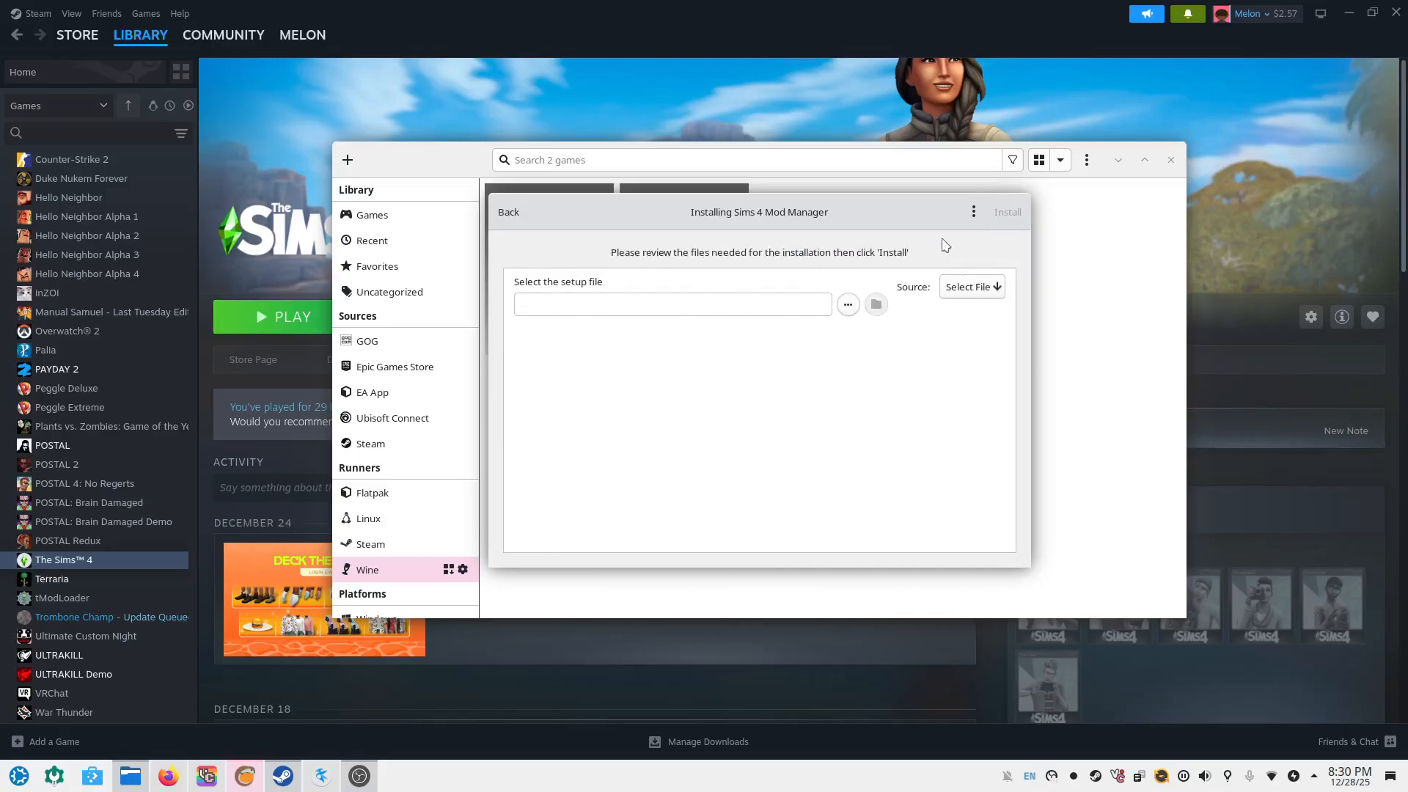
{"action": "left_click", "coordinate": [850, 311]}
{"action": "left_click", "coordinate": [410, 197]}
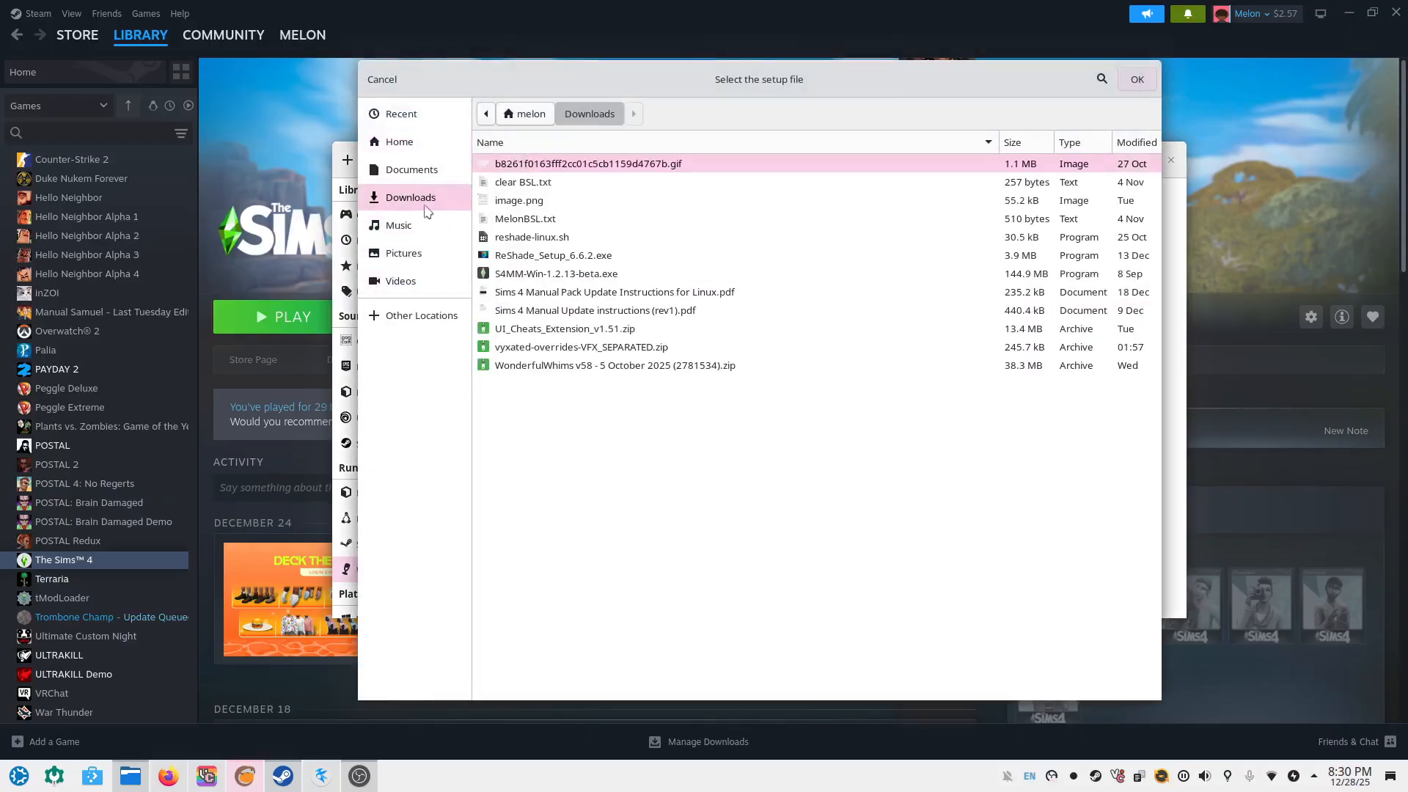
{"action": "left_click", "coordinate": [599, 277]}
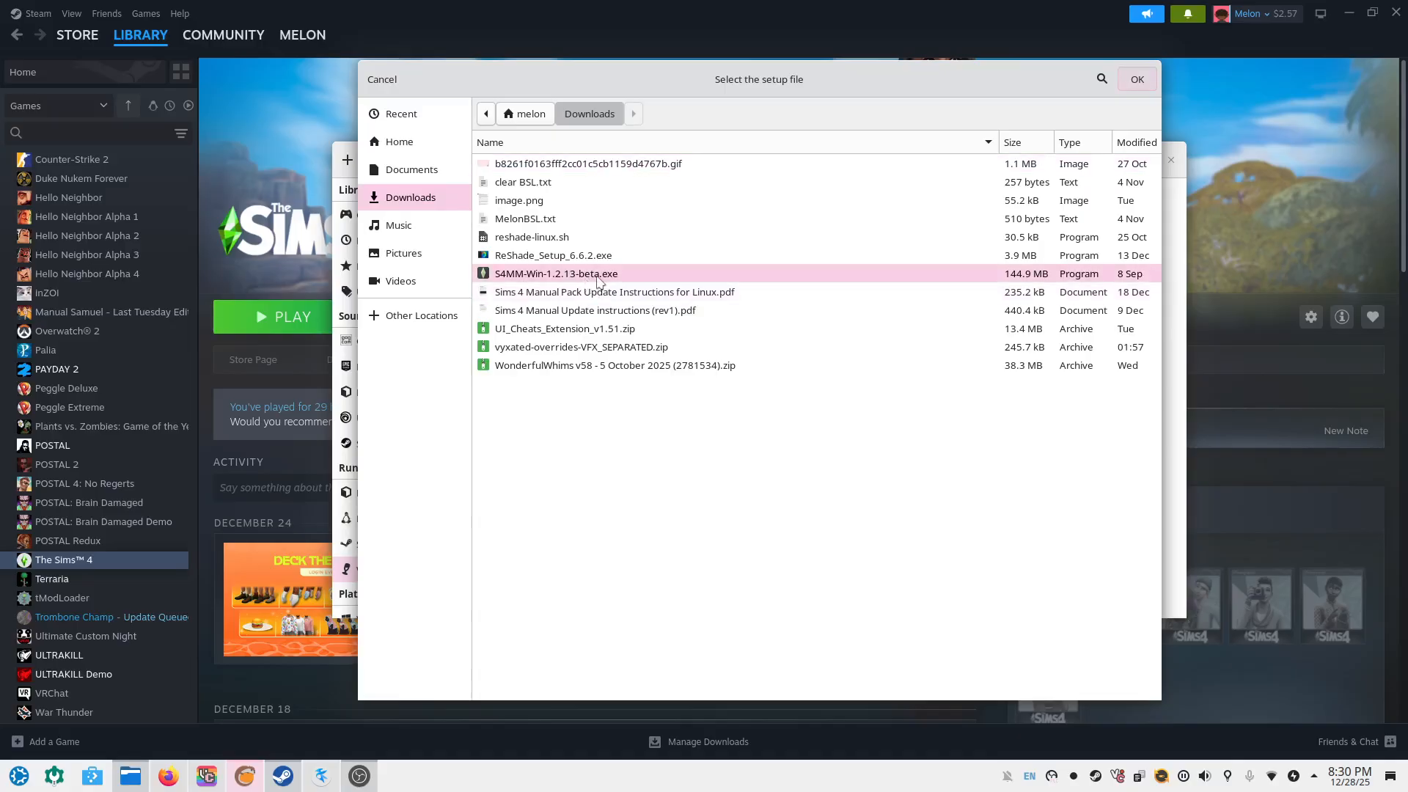
{"action": "double_click", "coordinate": [598, 276]}
{"action": "left_click", "coordinate": [1007, 212]}
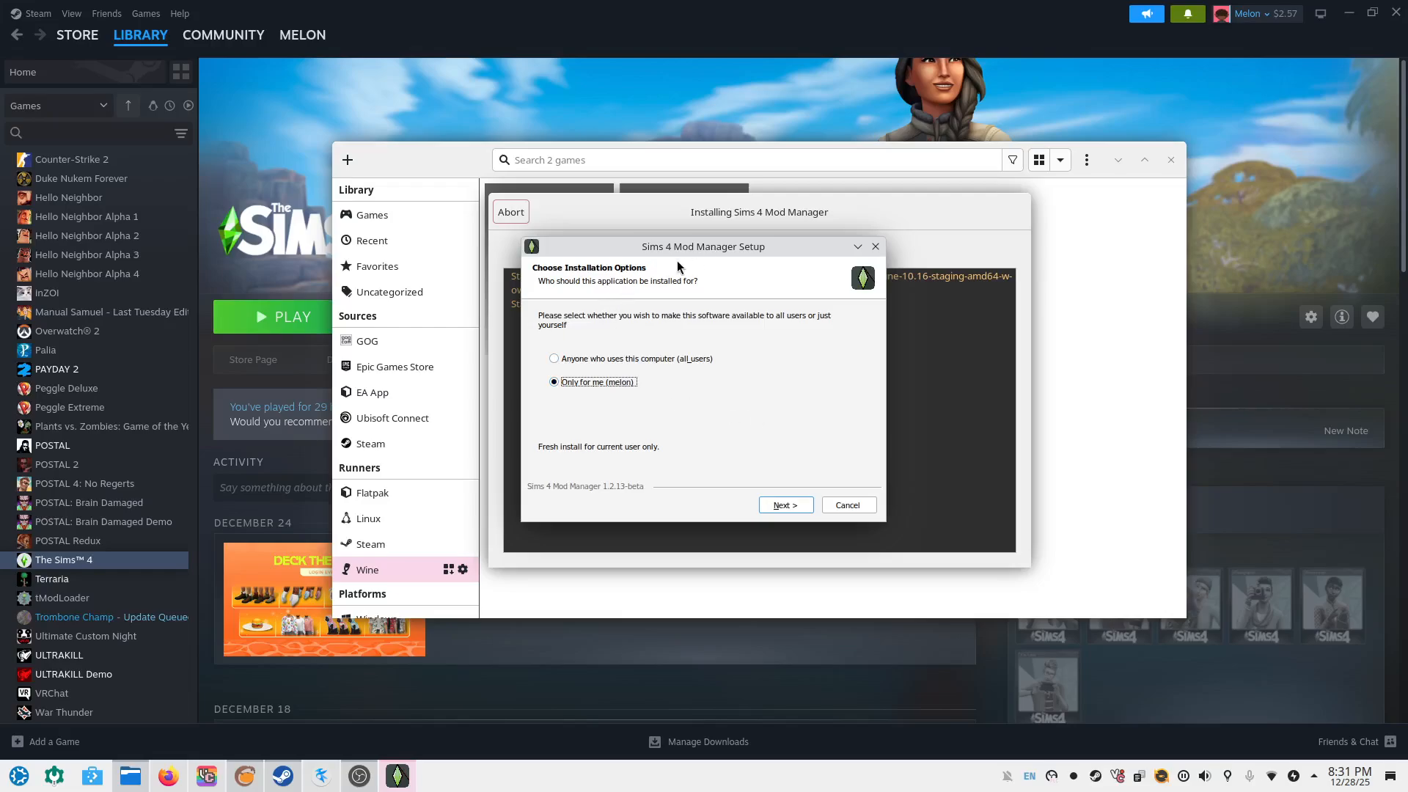
Choose to install the Mod Manager only for the current user and inspect the start of the default destination folder path
{"action": "left_click", "coordinate": [786, 506]}
{"action": "left_click", "coordinate": [707, 423]}
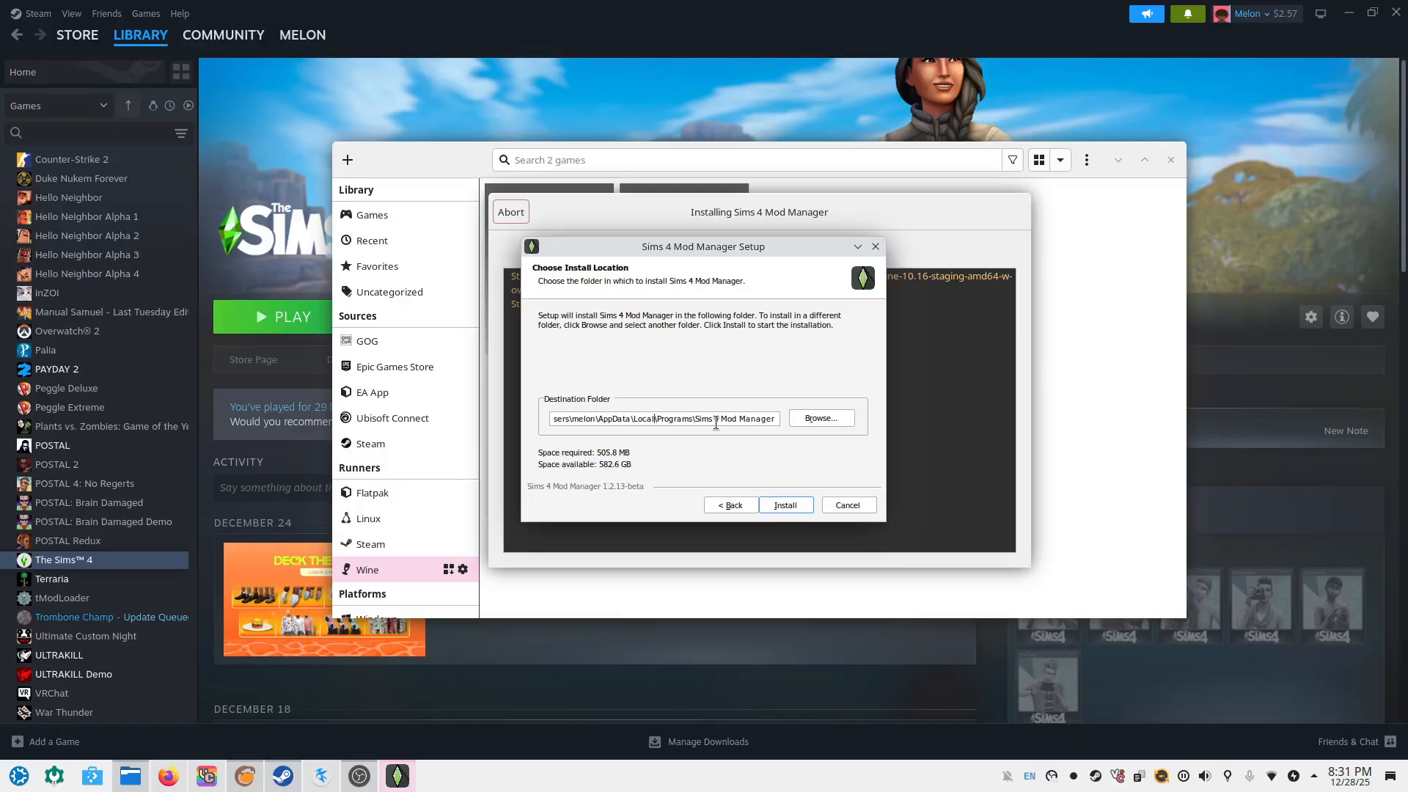
{"action": "key", "text": "Home"}
Browse the home folder's .wine/drive_c/users directory down to the user's AppData/Local folder, and close the file manager
{"action": "left_click", "coordinate": [131, 776]}
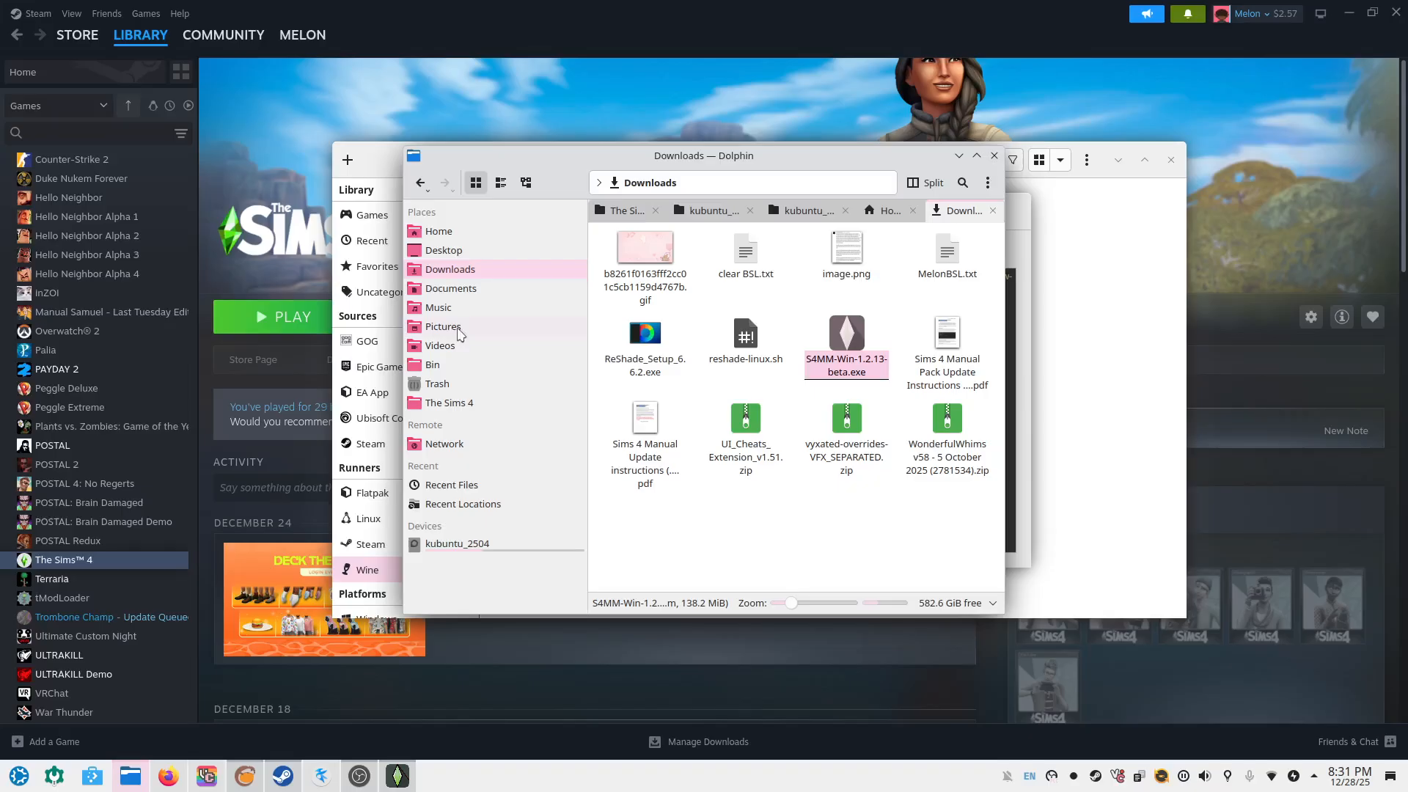
{"action": "left_click", "coordinate": [440, 232]}
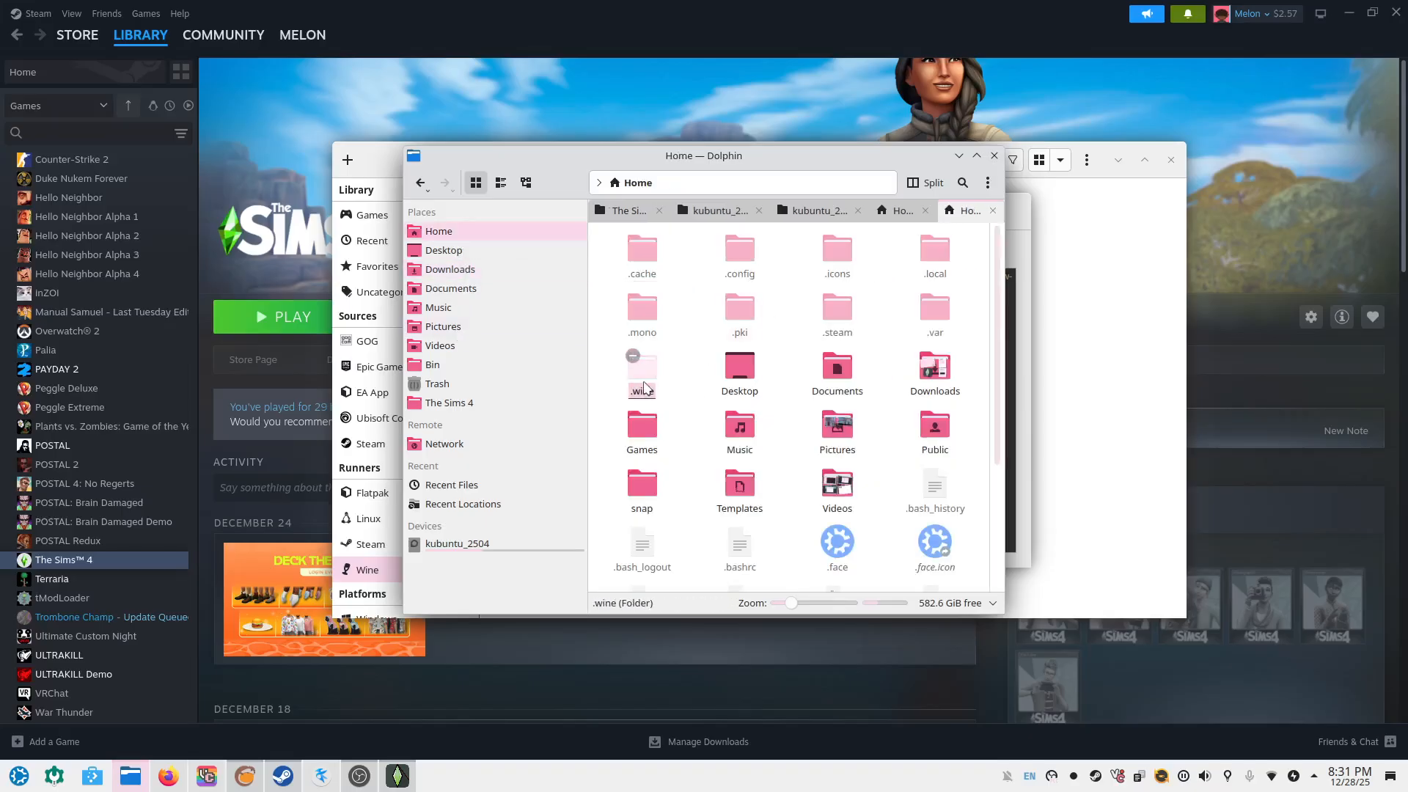
{"action": "double_click", "coordinate": [645, 388]}
{"action": "double_click", "coordinate": [750, 283]}
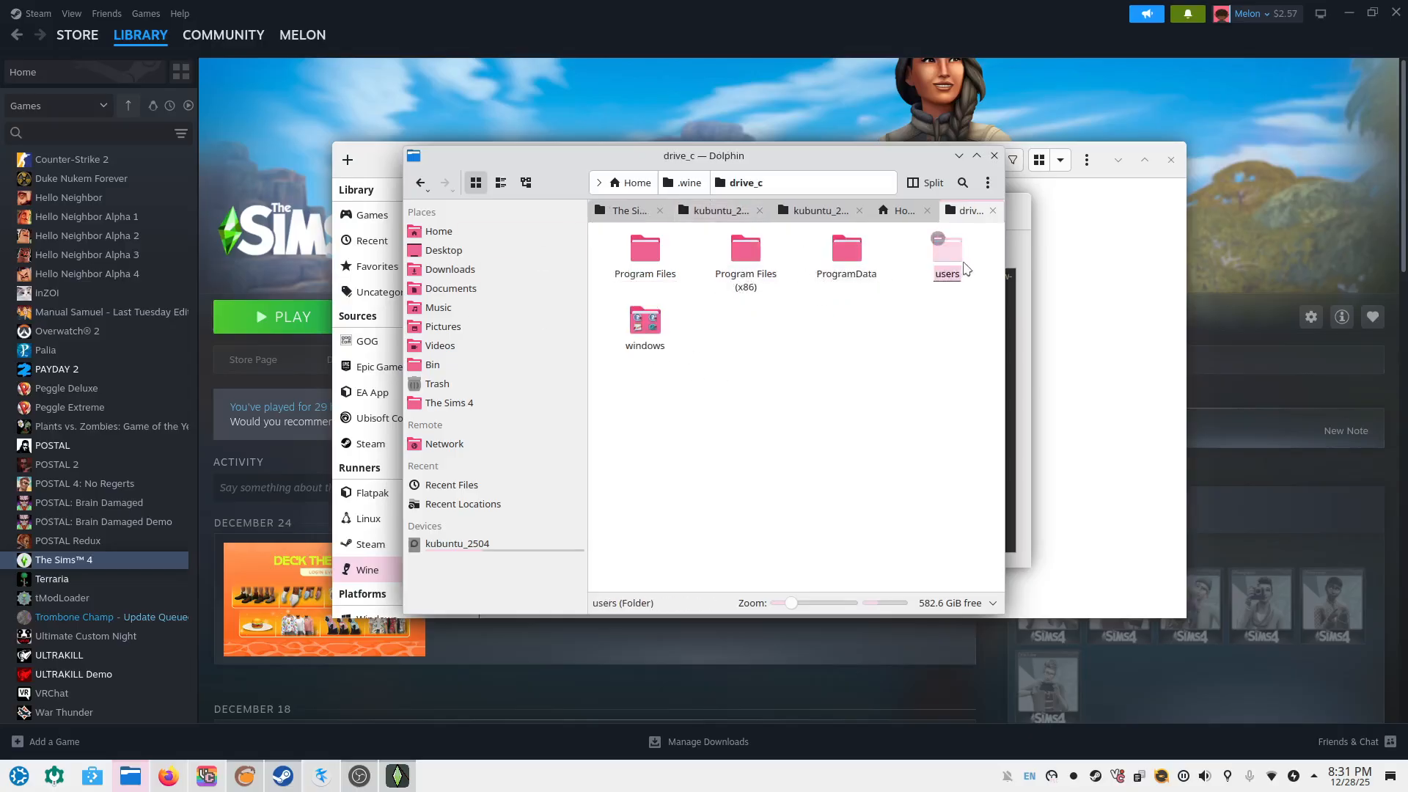
{"action": "double_click", "coordinate": [947, 253]}
{"action": "double_click", "coordinate": [644, 257]}
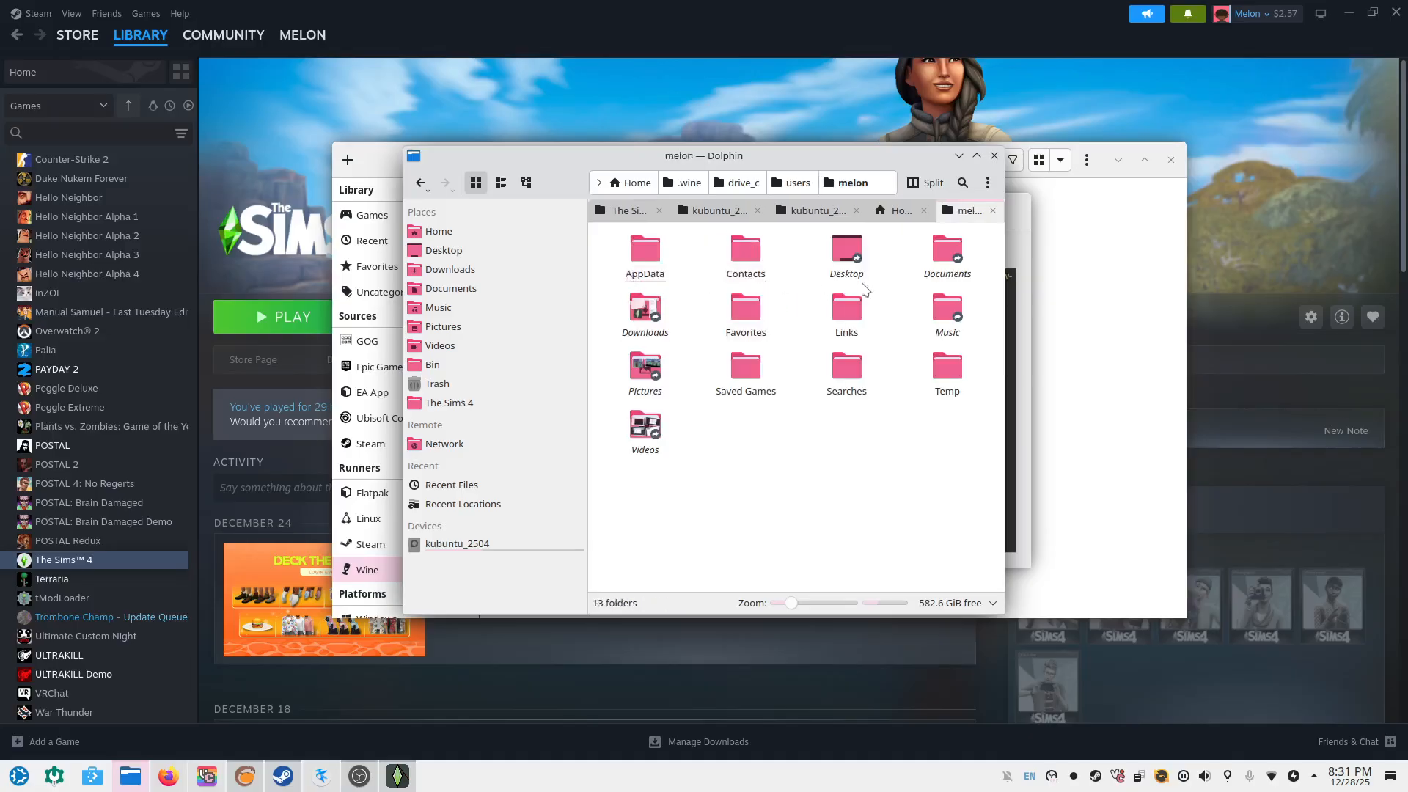
{"action": "double_click", "coordinate": [661, 262]}
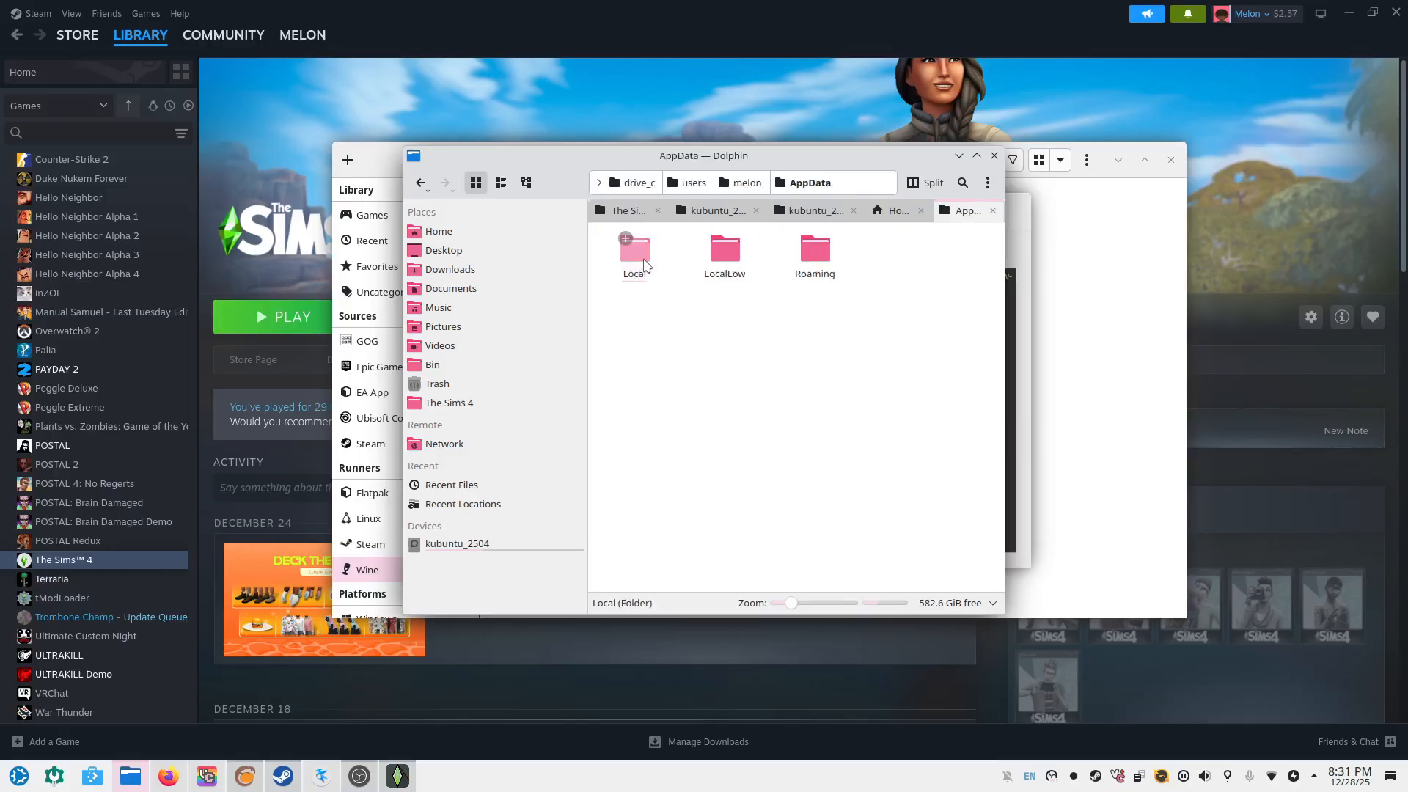
{"action": "double_click", "coordinate": [656, 256]}
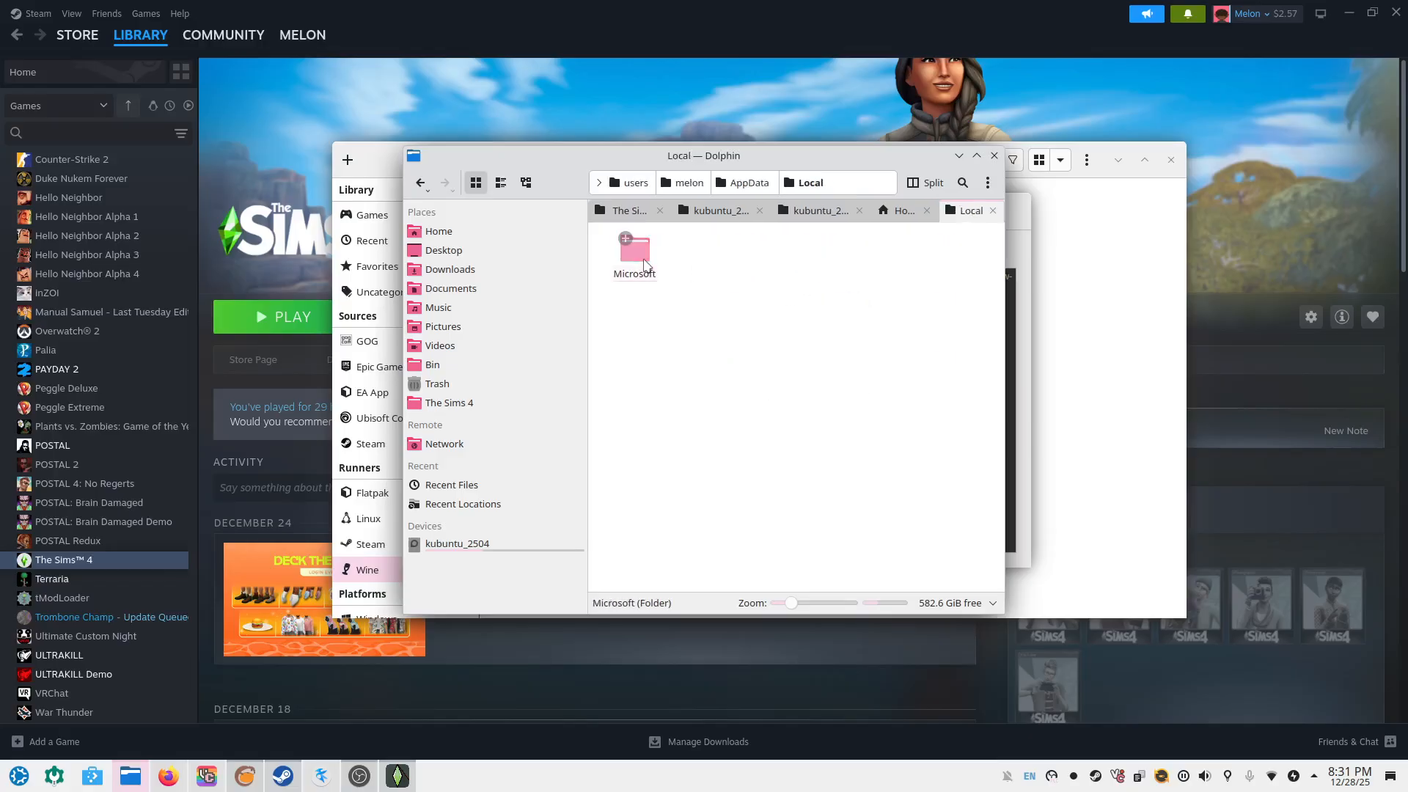
{"action": "left_click", "coordinate": [995, 155]}
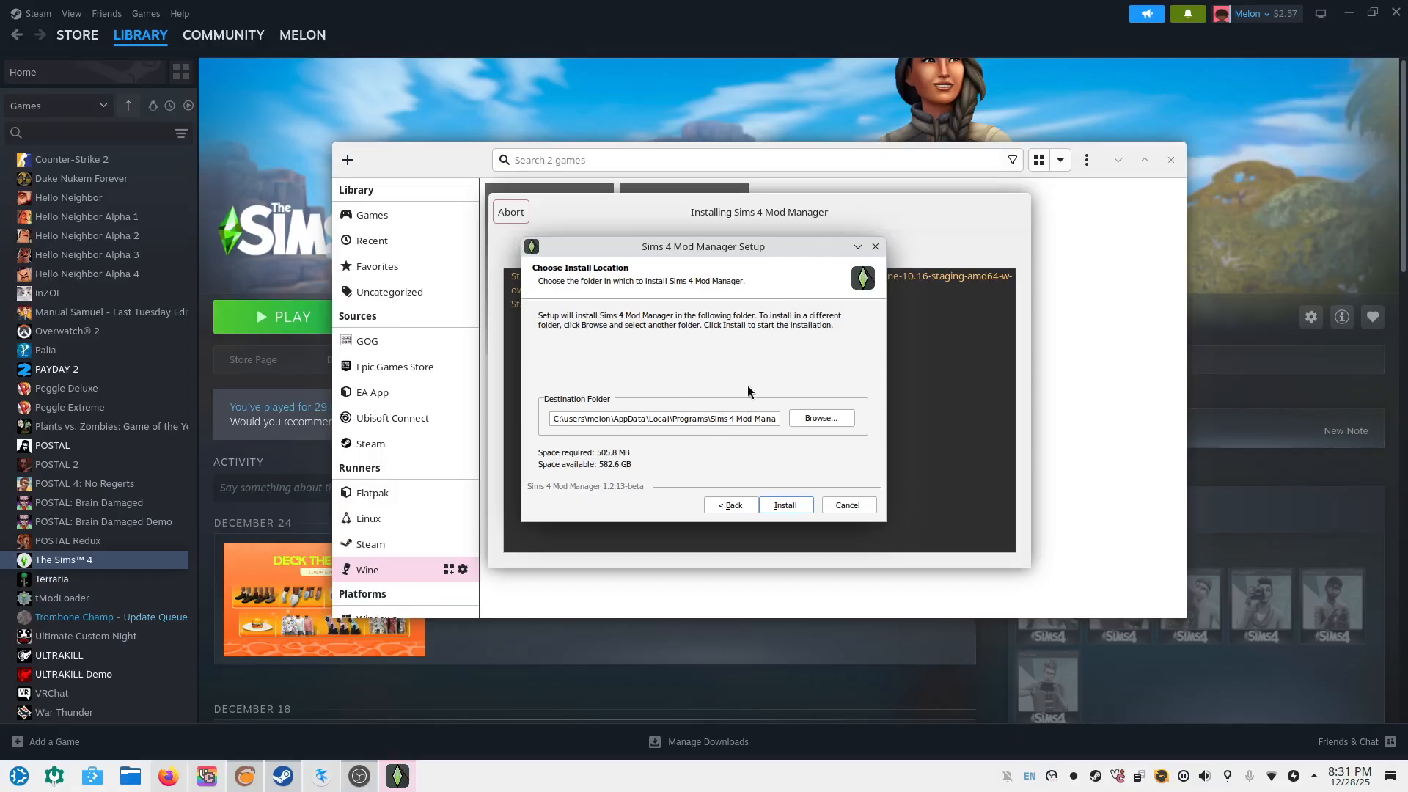
Install Sims 4 Mod Manager in the default destination folder and finish setup with the option to run it enabled
{"action": "left_click", "coordinate": [785, 505]}
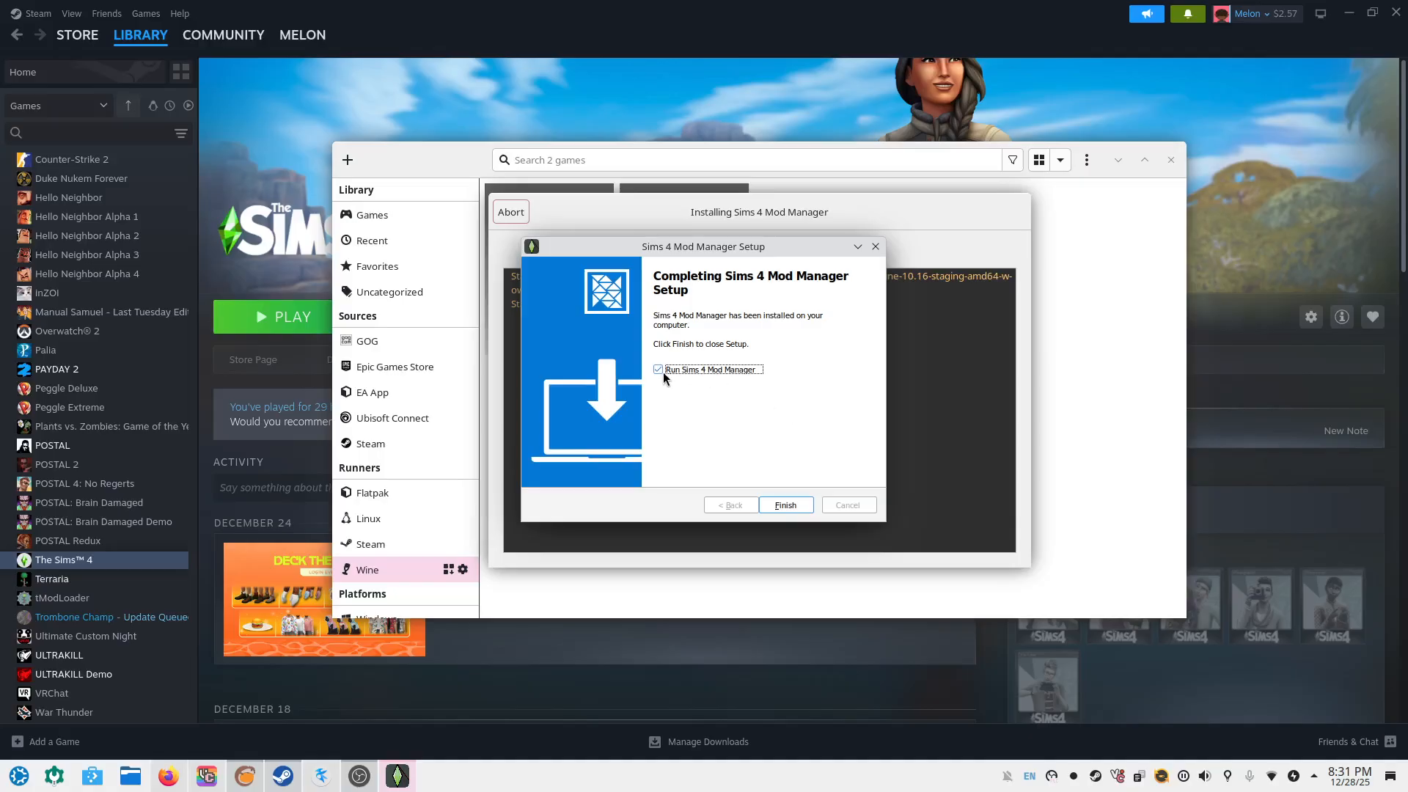
{"action": "left_click", "coordinate": [793, 502]}
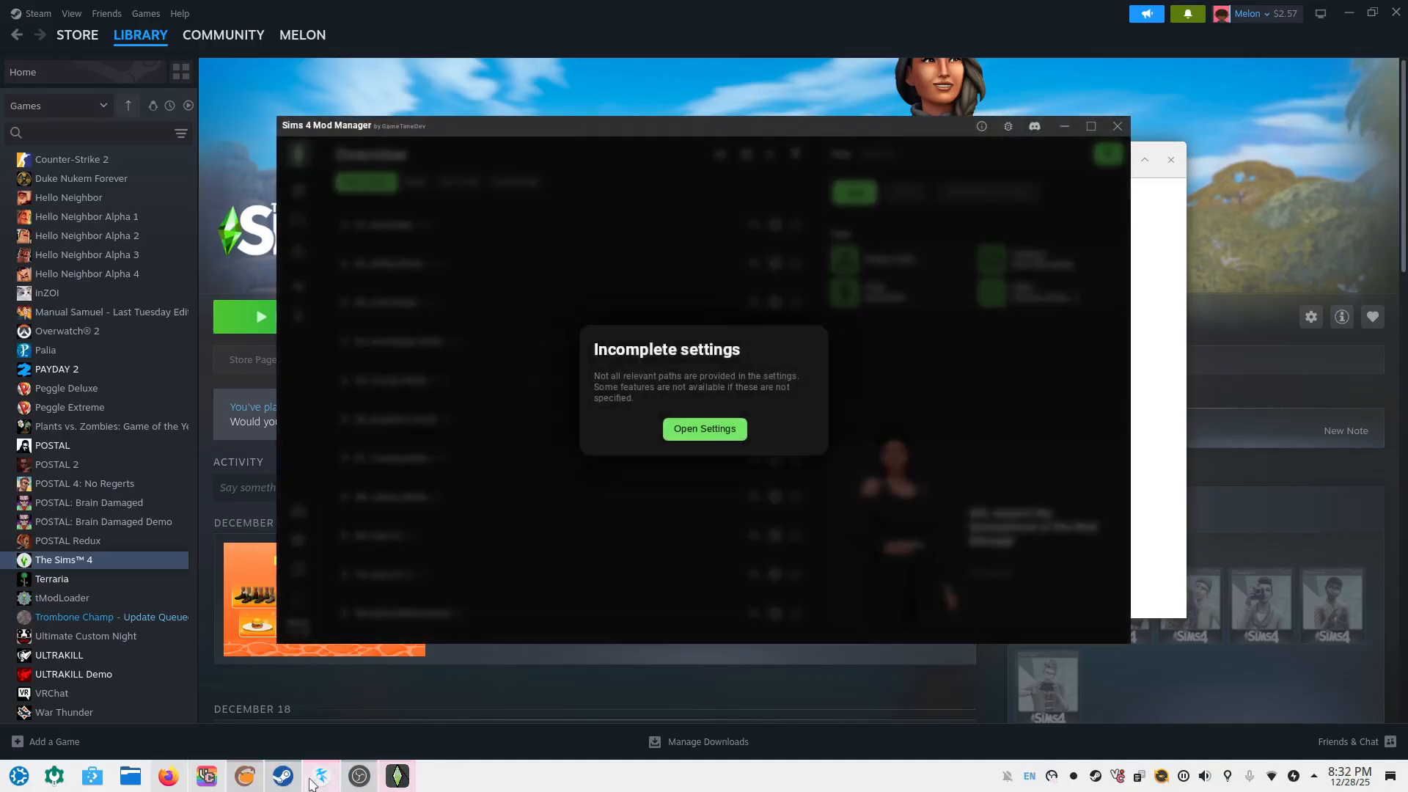
Open the Mod Manager's settings from the Incomplete settings notice and review the hints for the mod folder and Documents game folder paths
{"action": "left_click", "coordinate": [325, 779]}
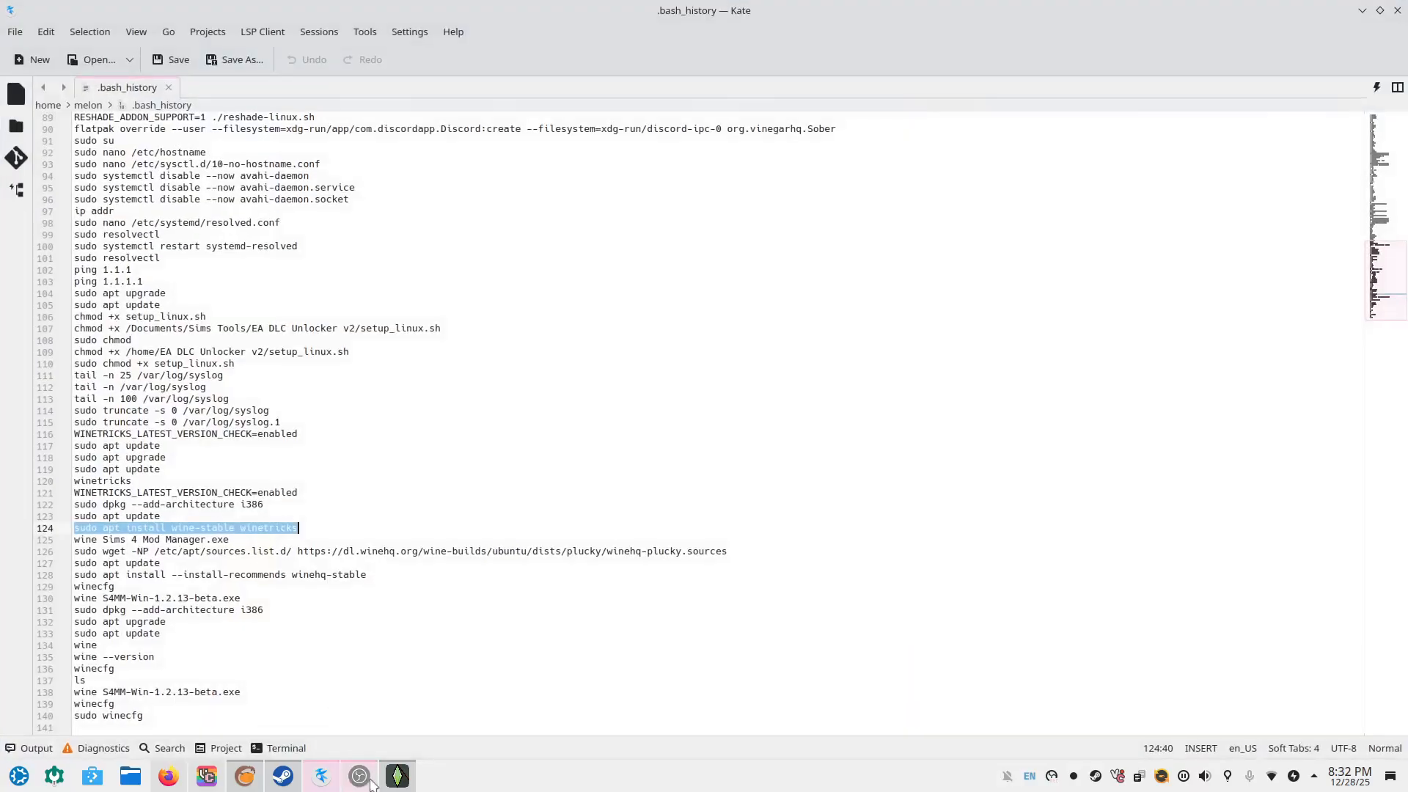
{"action": "left_click", "coordinate": [369, 781]}
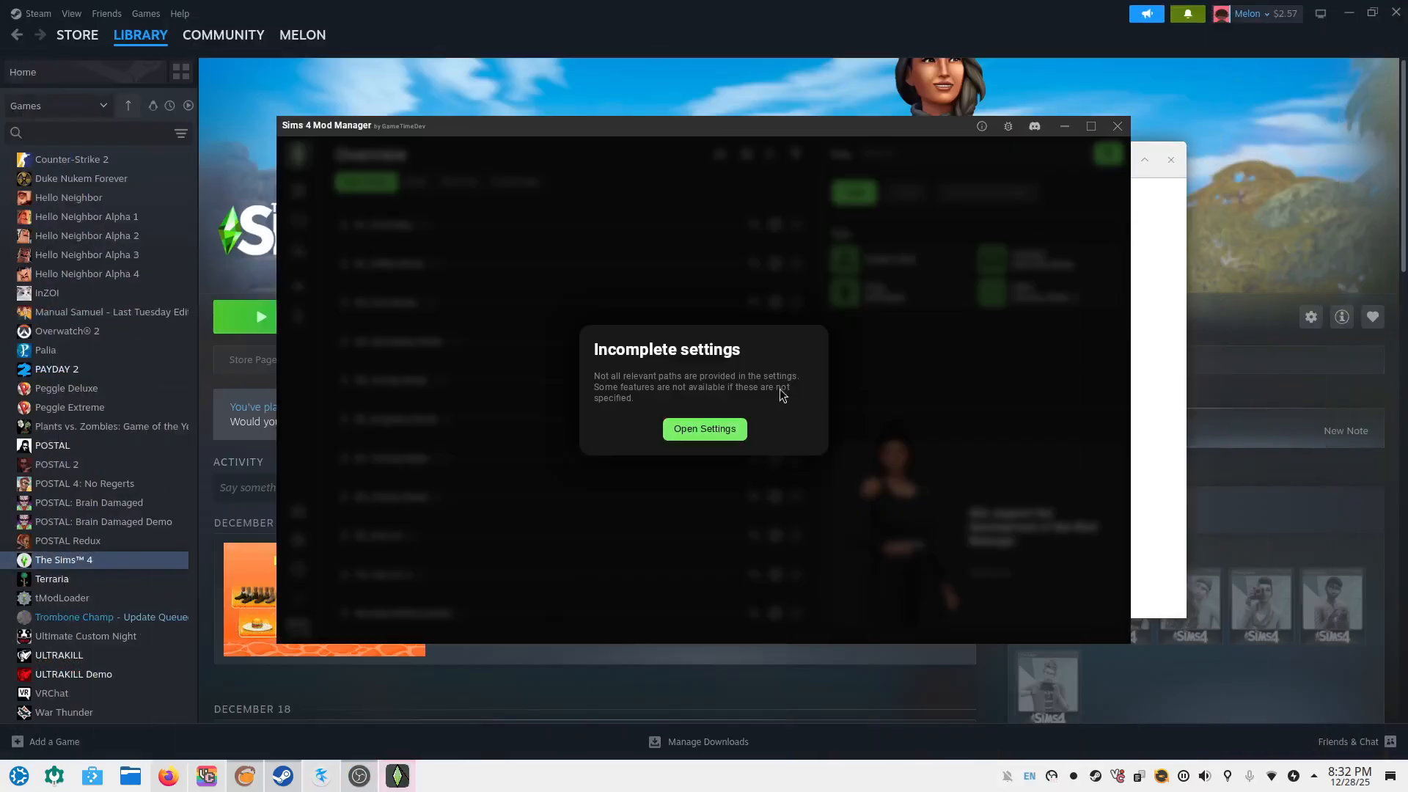
{"action": "left_click", "coordinate": [715, 435]}
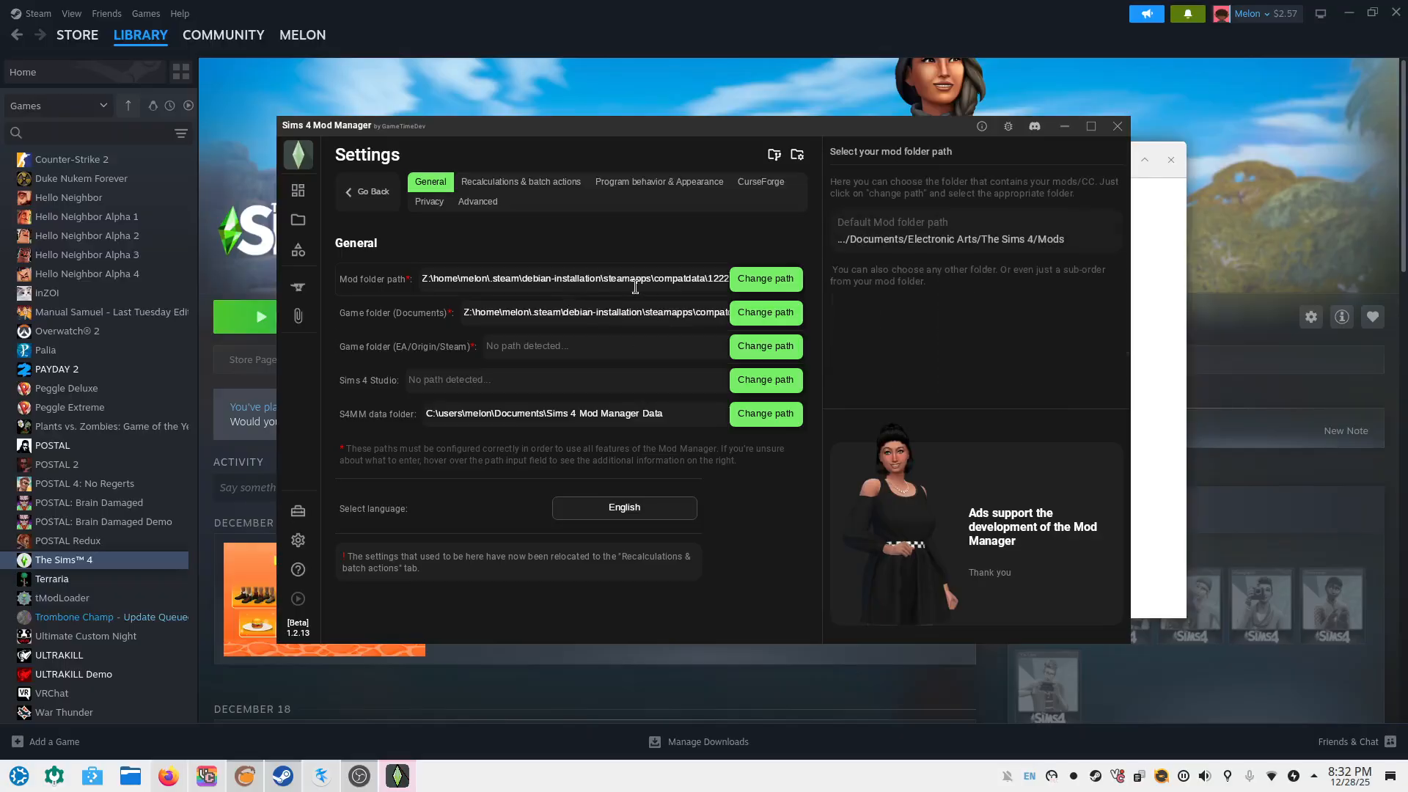
{"action": "mouse_move", "coordinate": [688, 316]}
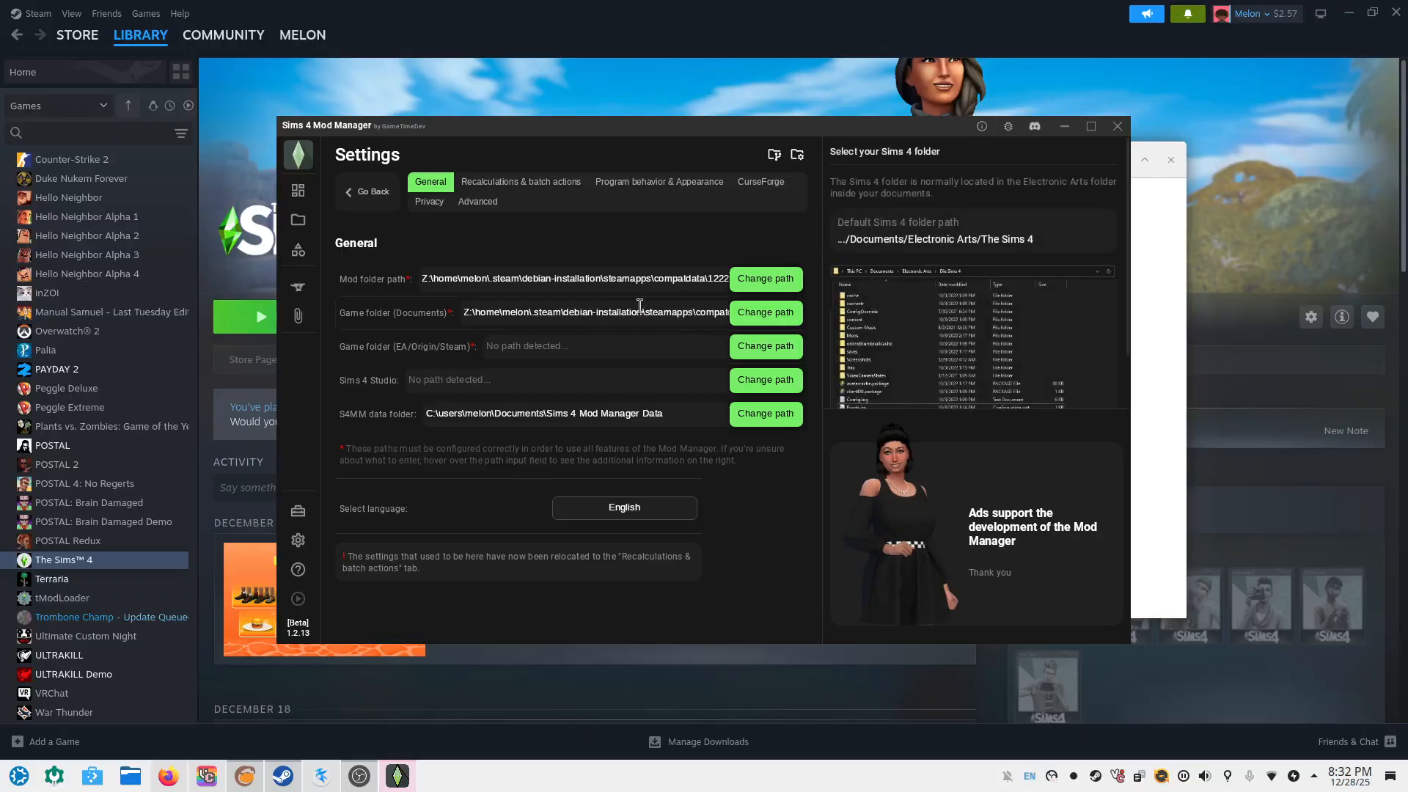
{"action": "mouse_move", "coordinate": [465, 269]}
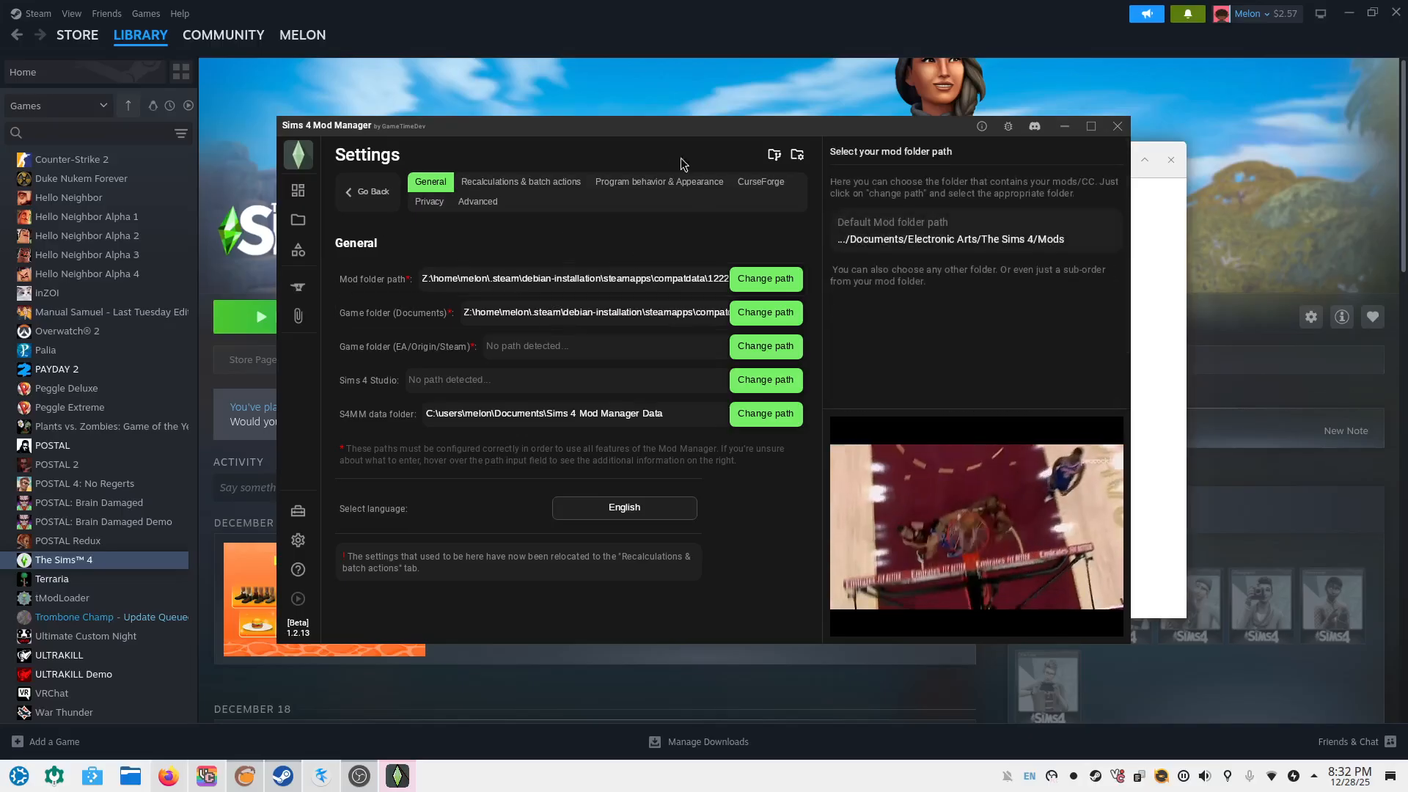
{"action": "left_click", "coordinate": [1064, 126]}
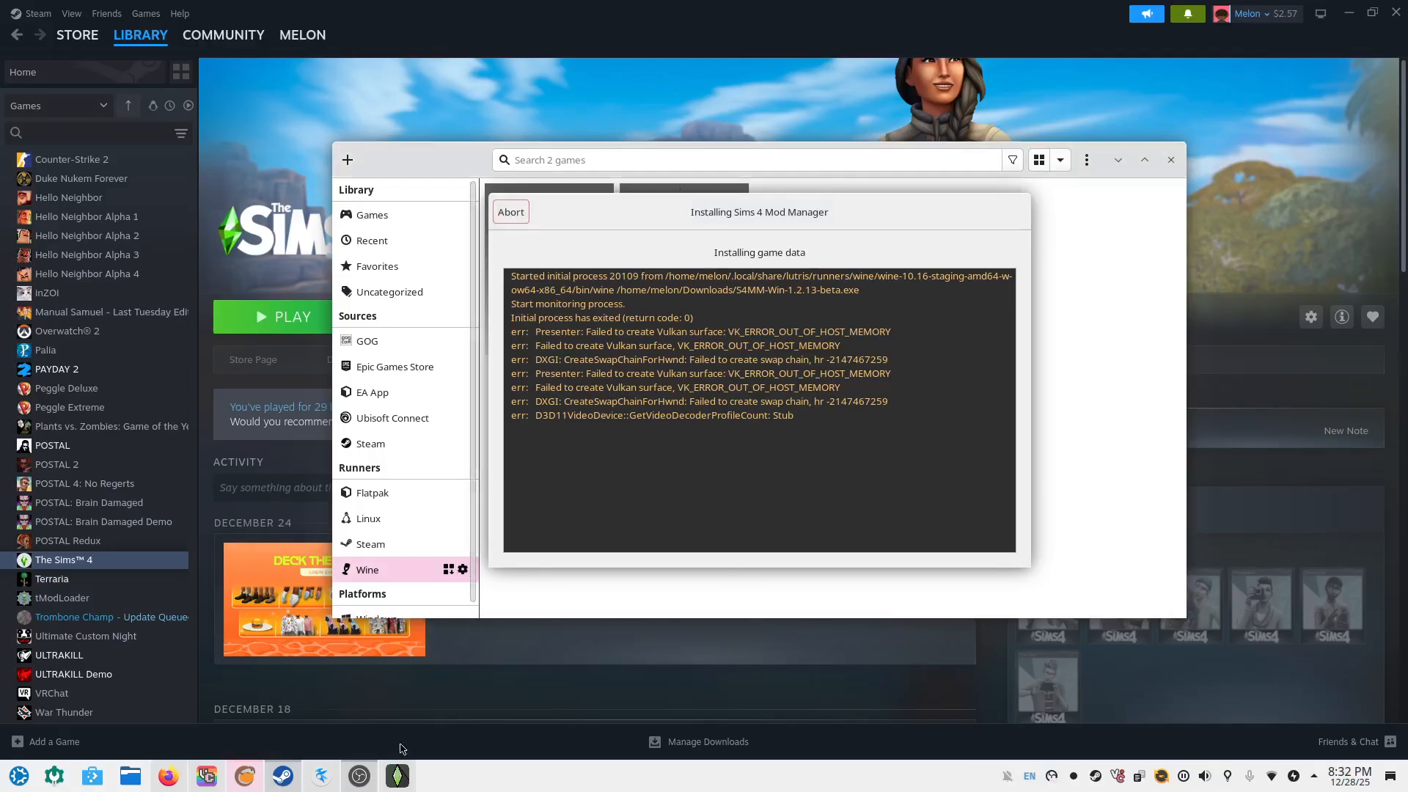
{"action": "left_click", "coordinate": [397, 776]}
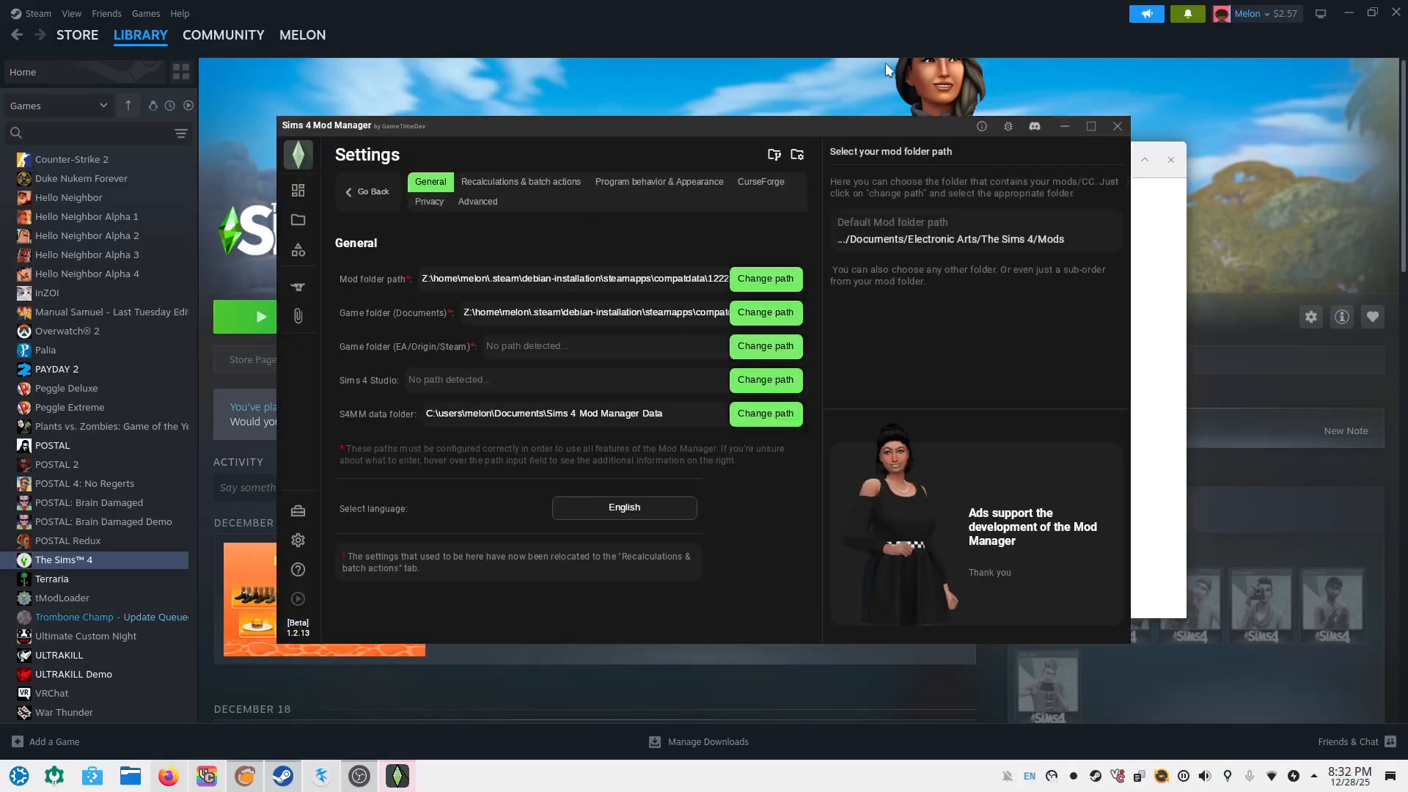
{"action": "left_click_drag", "start_coordinate": [812, 125], "coordinate": [872, 139]}
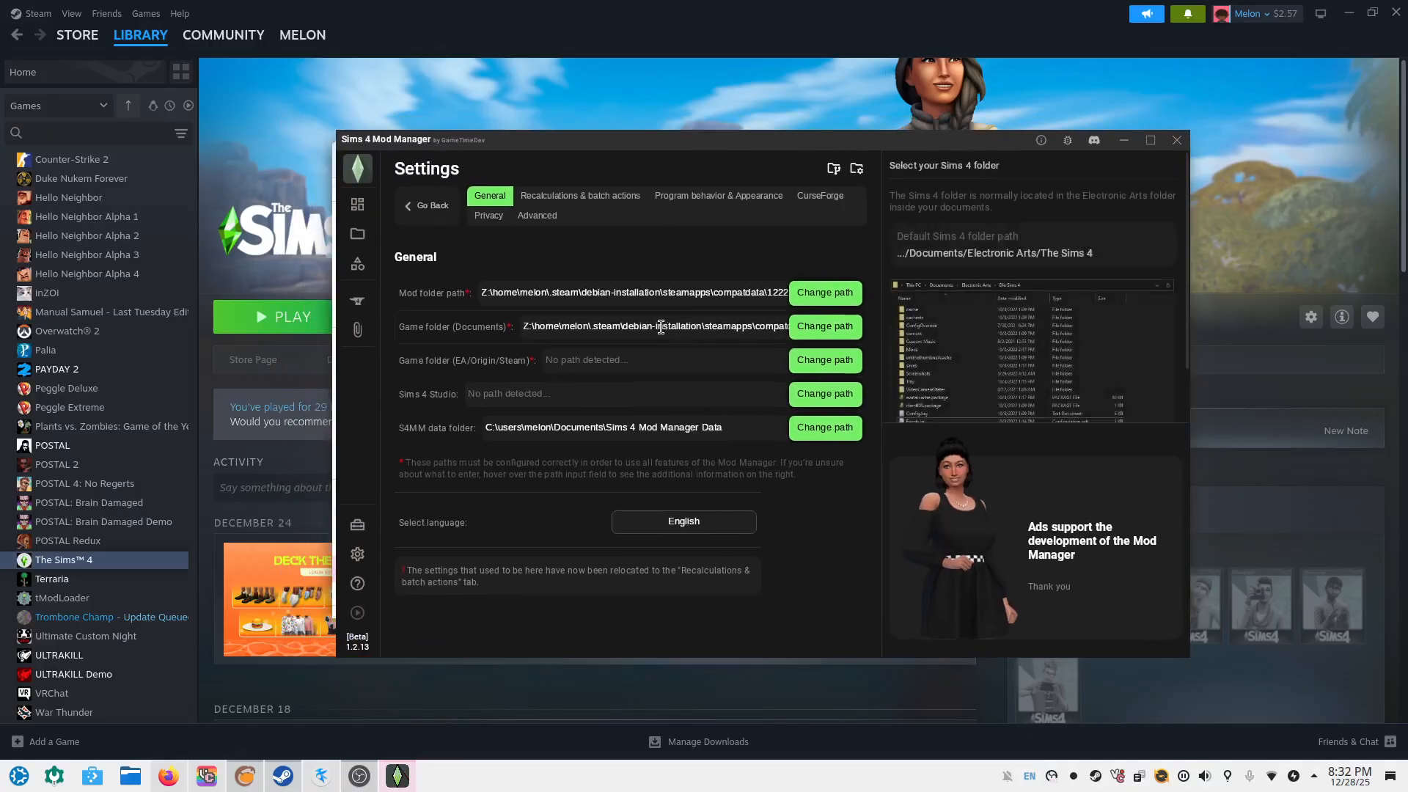
Highlight the mod folder path and its Z: drive beginning in the general settings
{"action": "triple_click", "coordinate": [693, 295]}
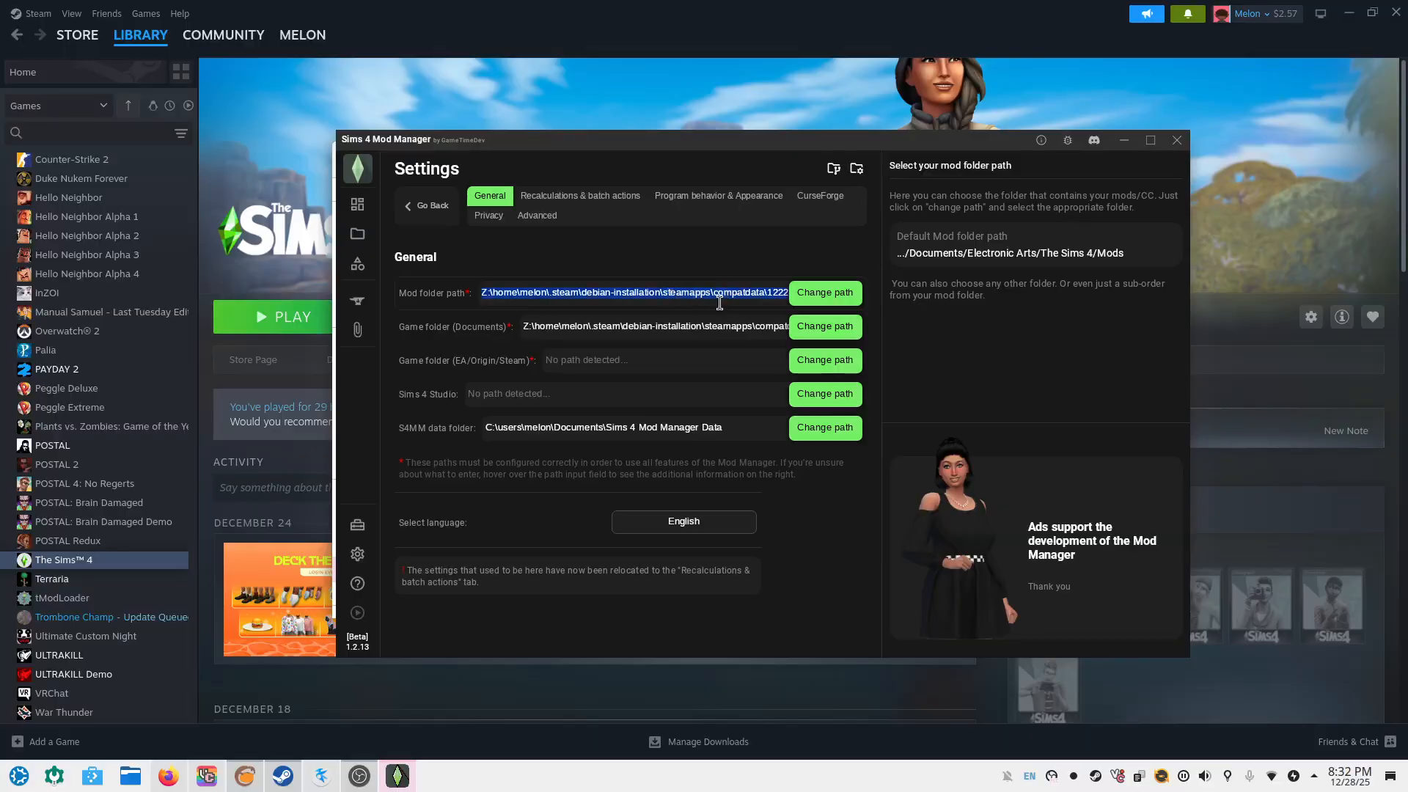
{"action": "left_click", "coordinate": [724, 295]}
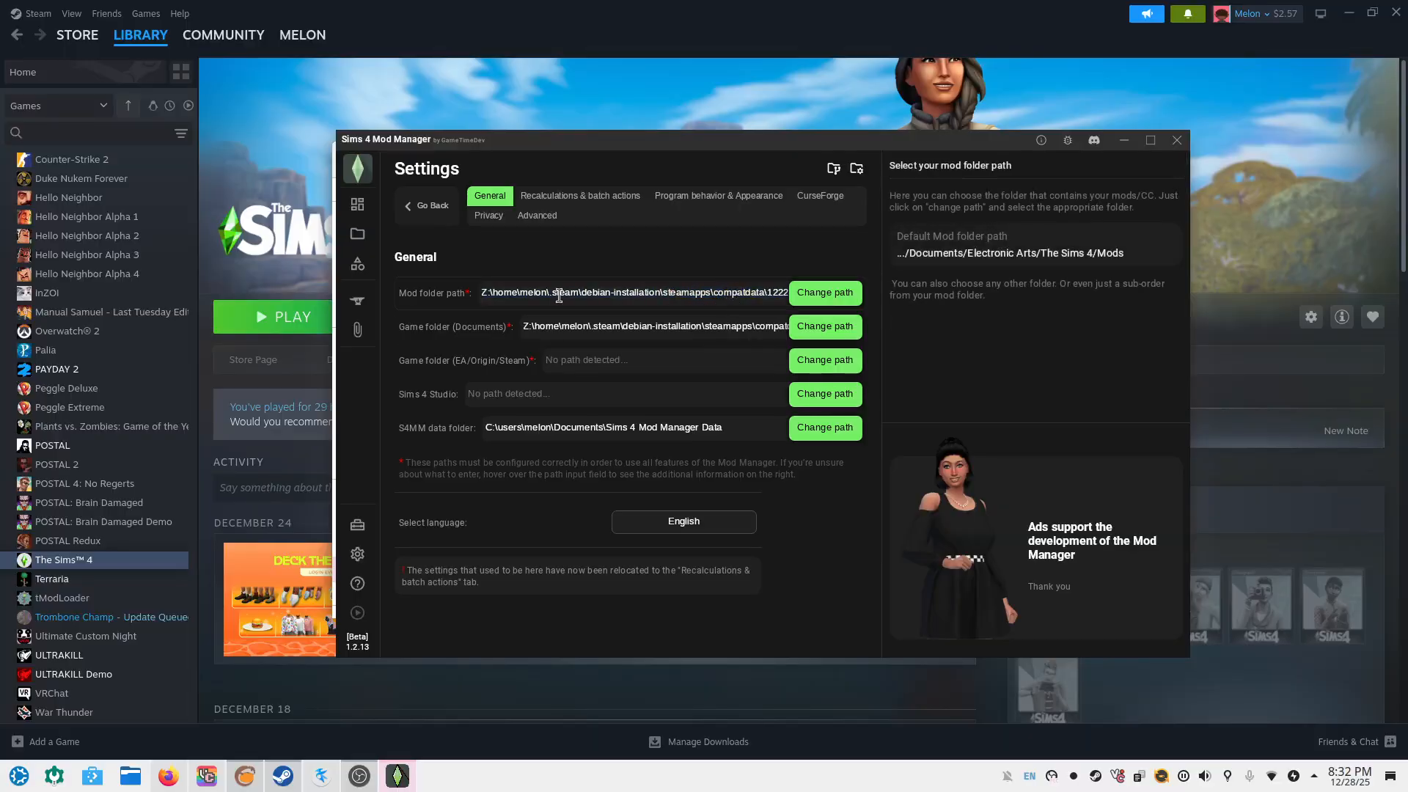
{"action": "left_click_drag", "start_coordinate": [491, 293], "coordinate": [533, 288]}
{"action": "left_click", "coordinate": [629, 290]}
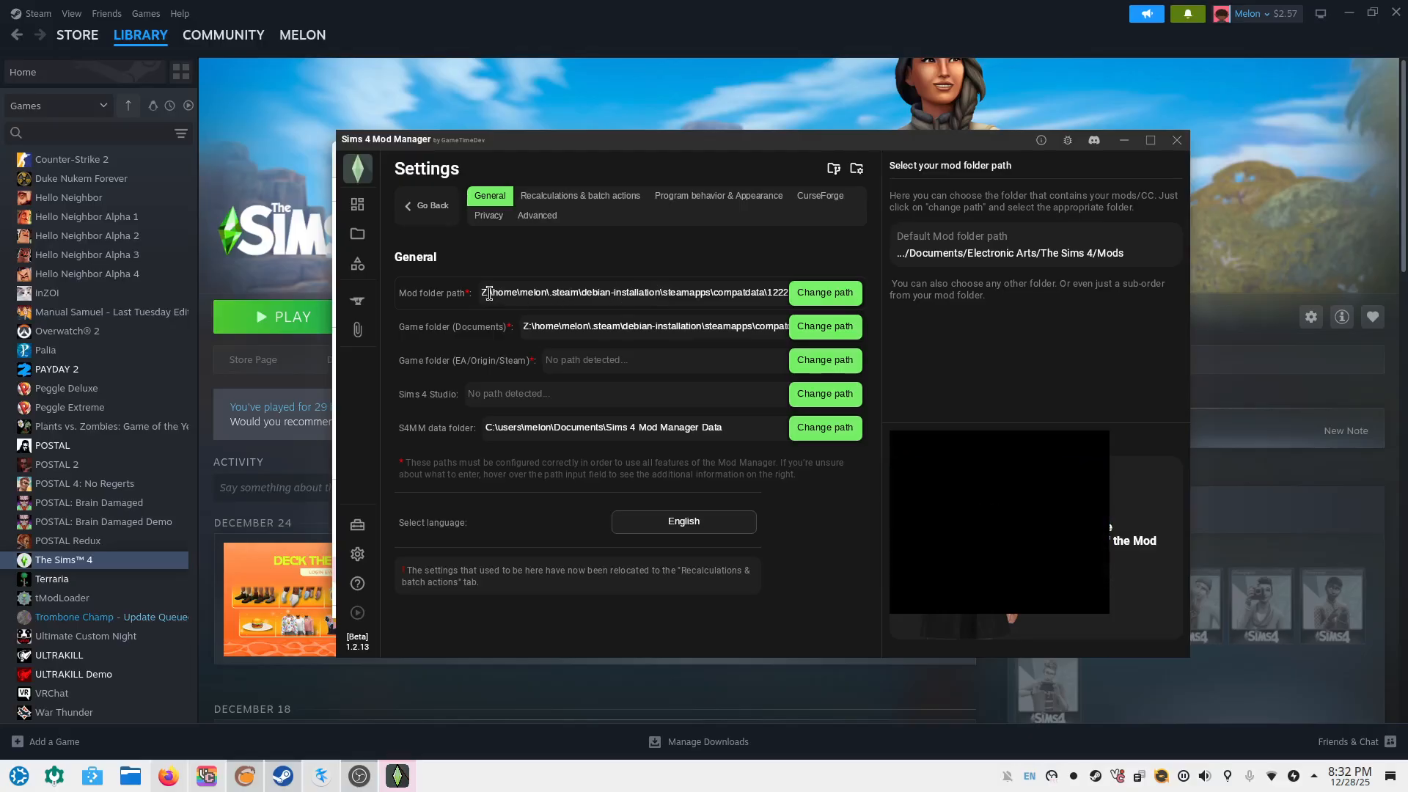
{"action": "left_click", "coordinate": [825, 294]}
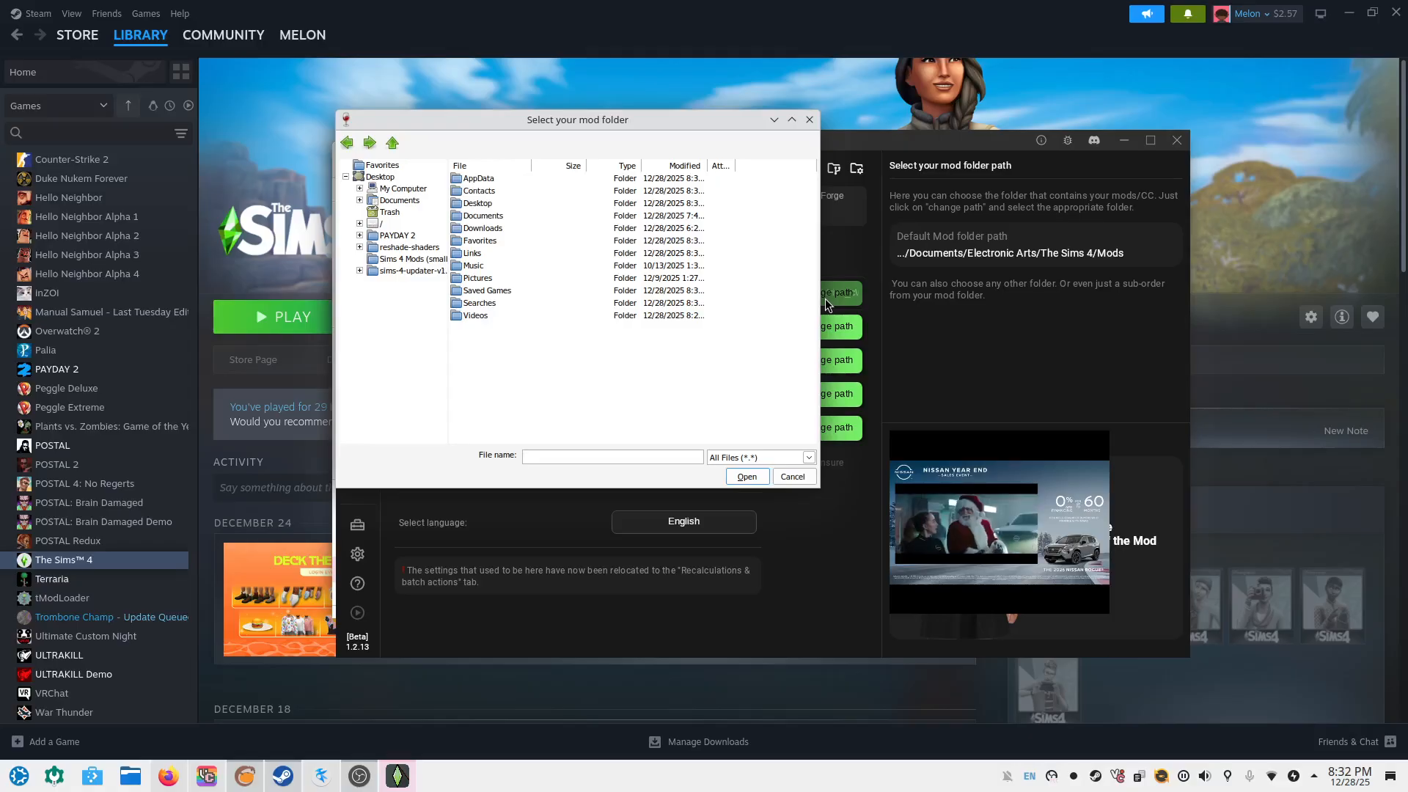
{"action": "left_click", "coordinate": [379, 223]}
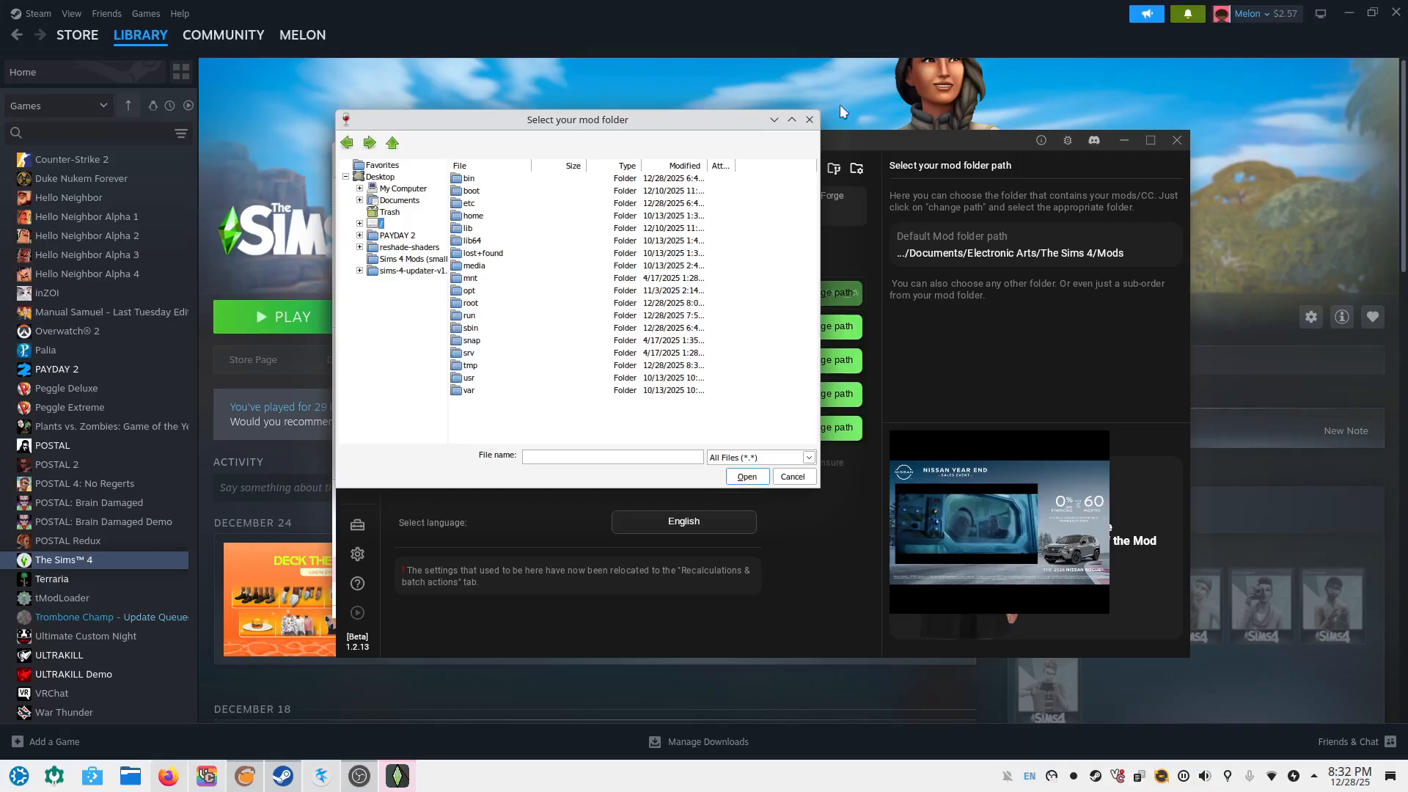
{"action": "left_click", "coordinate": [809, 121]}
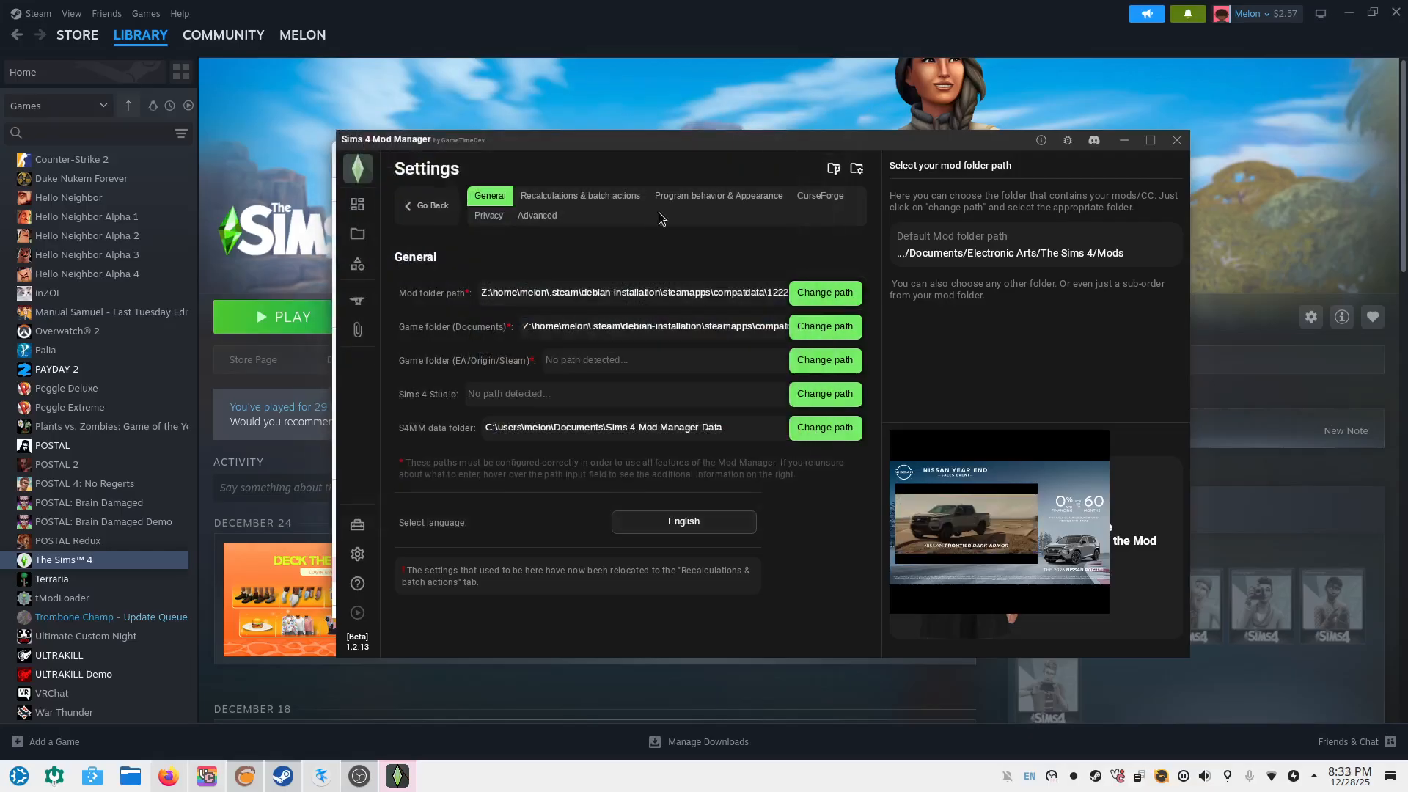
Copy the mod folder path ending in compatdata\1222670\pfx\drive_c\users\steamuser\Documents\Electronic Arts\The Sims 4\Mods, paste it into the folder picker, review it and confirm
{"action": "triple_click", "coordinate": [631, 292]}
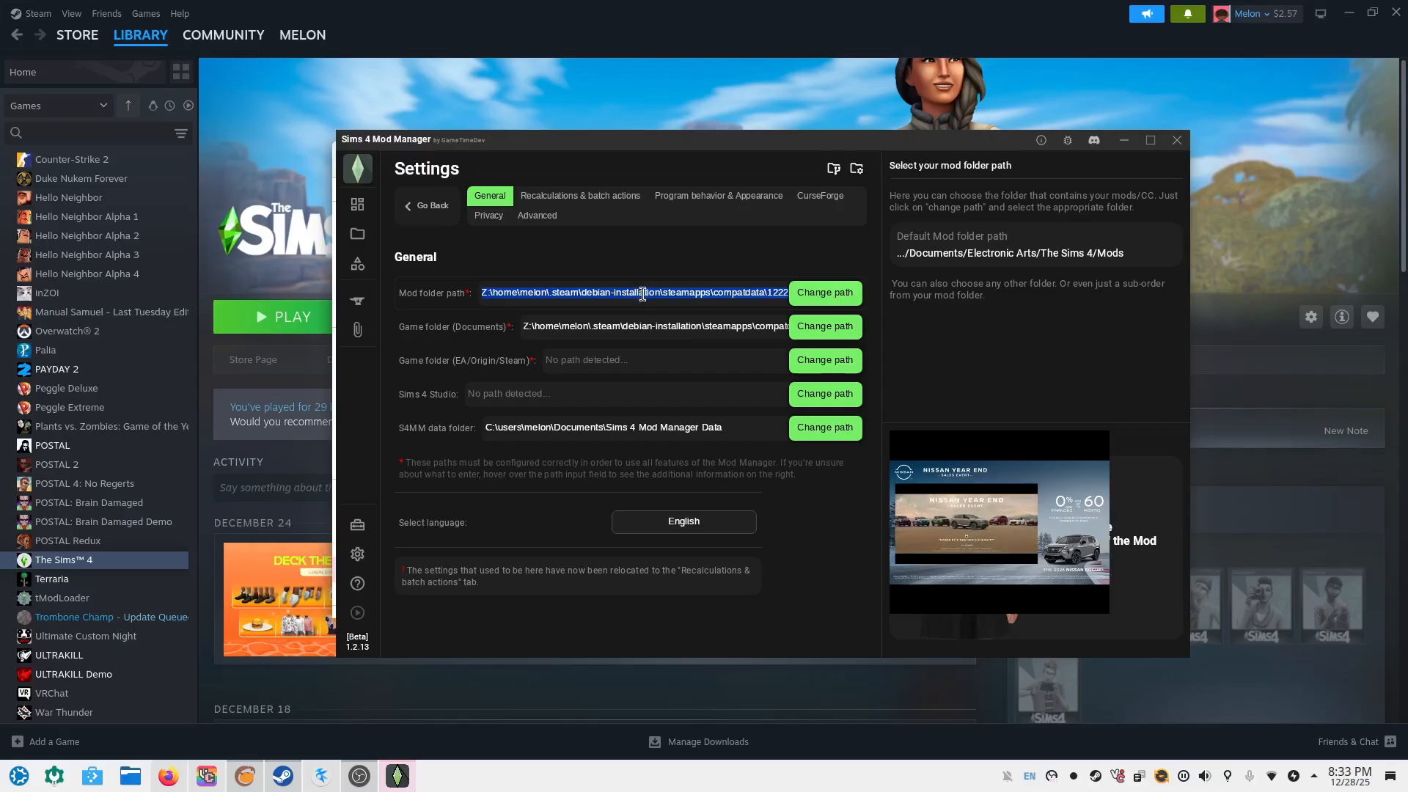
{"action": "left_click", "coordinate": [824, 293]}
{"action": "key", "text": "ctrl+v"}
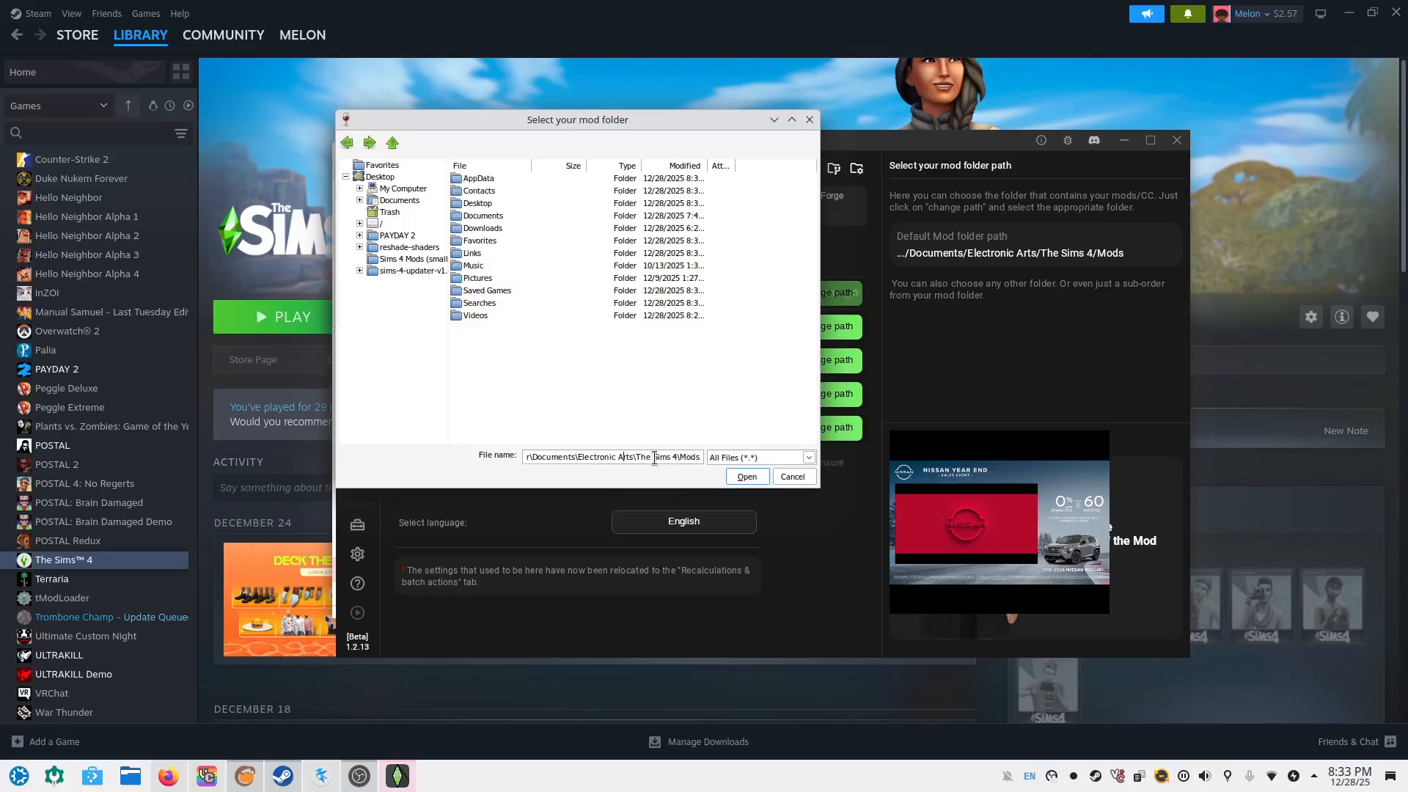
{"action": "key", "text": "Left"}
{"action": "key", "text": "Left"}
{"action": "key", "text": "Left"}
{"action": "key", "text": "Left"}
{"action": "key", "text": "Left"}
{"action": "key", "text": "Left"}
{"action": "key", "text": "Left"}
{"action": "key", "text": "Left"}
{"action": "key", "text": "Left"}
{"action": "key", "text": "Left"}
{"action": "key", "text": "Left"}
{"action": "key", "text": "Left"}
{"action": "key", "text": "Left"}
{"action": "key", "text": "Left"}
{"action": "key", "text": "Left"}
{"action": "key", "text": "Left"}
{"action": "key", "text": "Left"}
{"action": "key", "text": "Left"}
{"action": "key", "text": "Left"}
{"action": "key", "text": "Left"}
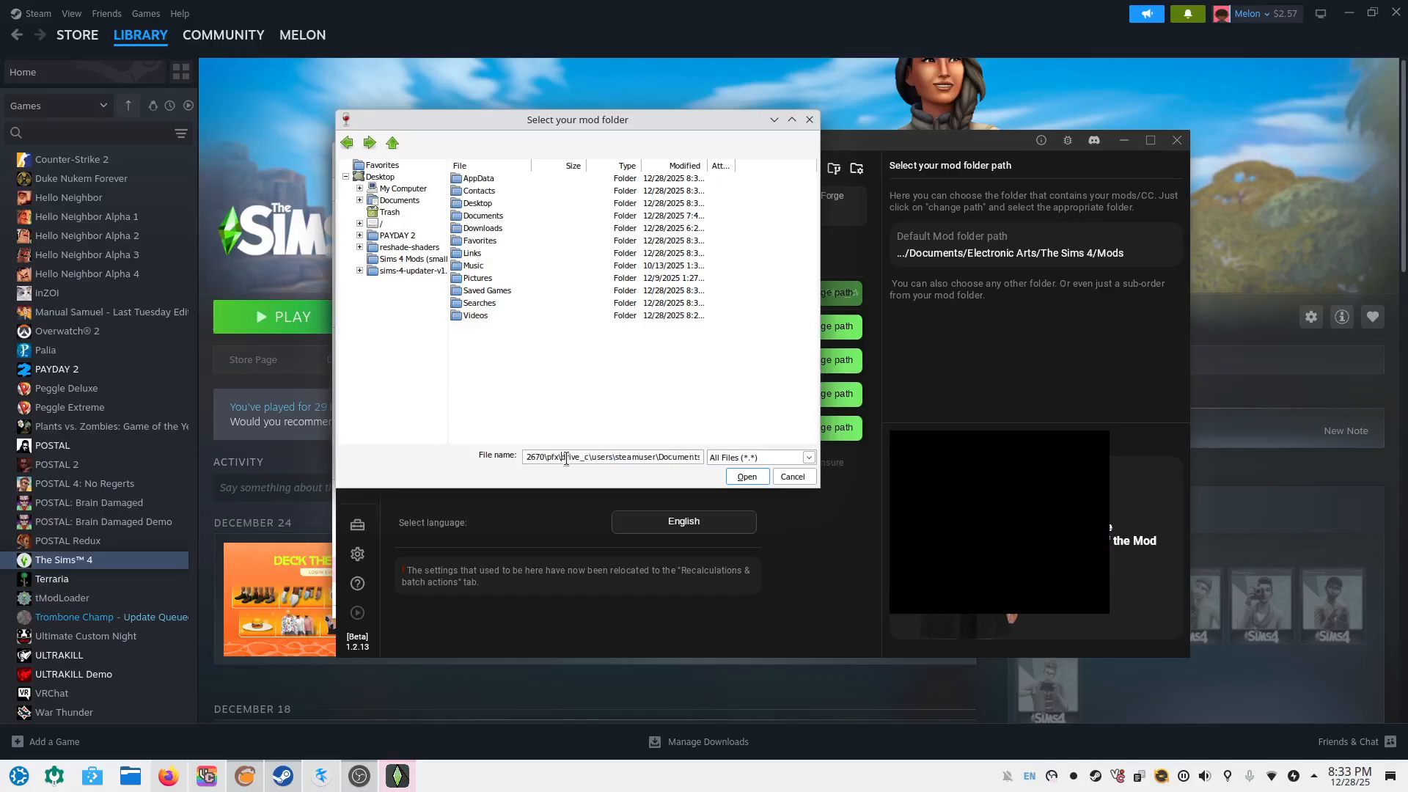
{"action": "key", "text": "Left"}
{"action": "key", "text": "Left"}
{"action": "key", "text": "Left"}
{"action": "key", "text": "Left"}
{"action": "key", "text": "Left"}
{"action": "key", "text": "Left"}
{"action": "key", "text": "Left"}
{"action": "key", "text": "Left"}
{"action": "key", "text": "Left"}
{"action": "key", "text": "Left"}
{"action": "key", "text": "Left"}
{"action": "key", "text": "Left"}
{"action": "key", "text": "Left"}
{"action": "key", "text": "Left"}
{"action": "key", "text": "Left"}
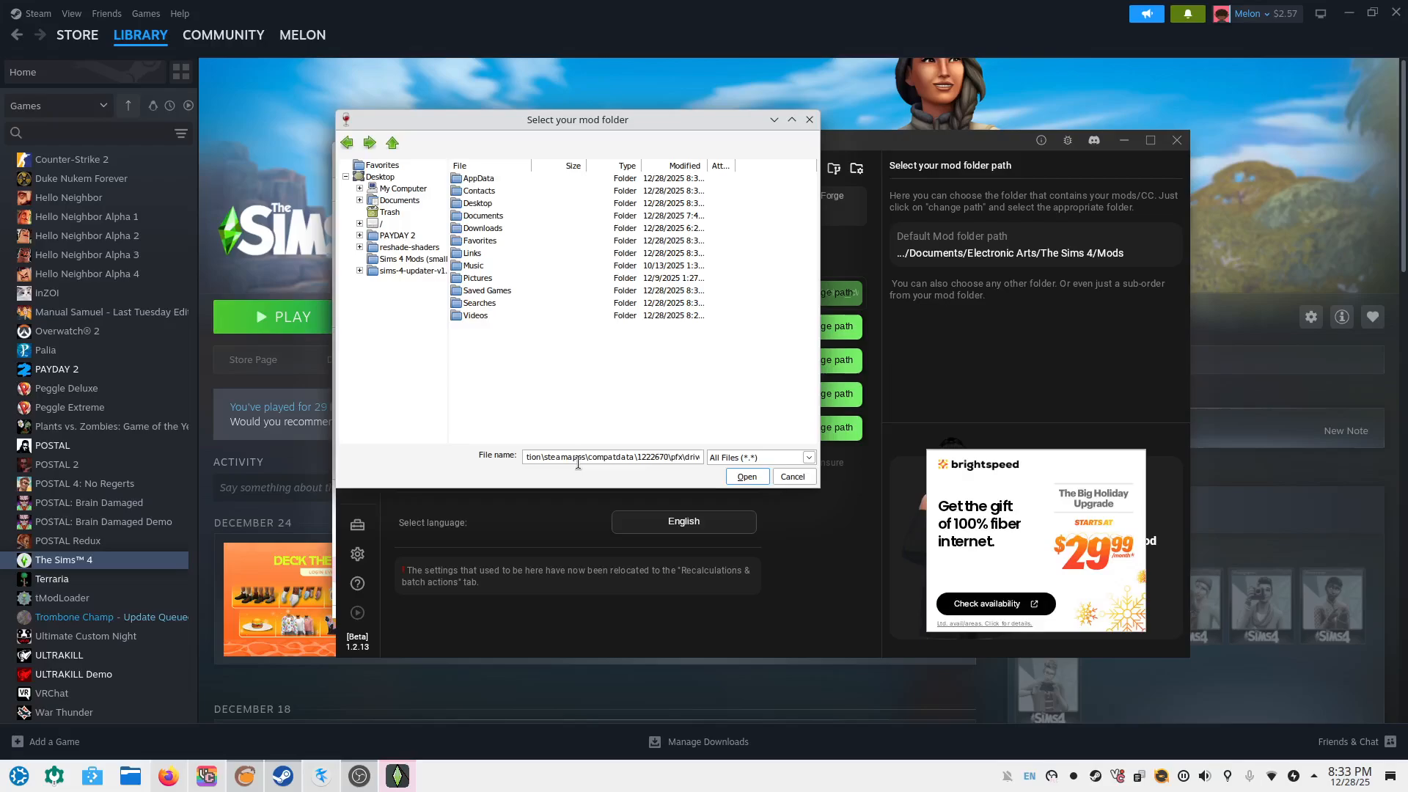
{"action": "key", "text": "Left"}
{"action": "key", "text": "Left"}
{"action": "key", "text": "Left"}
{"action": "key", "text": "Left"}
{"action": "key", "text": "Left"}
{"action": "key", "text": "Left"}
{"action": "key", "text": "Left"}
{"action": "key", "text": "Left"}
{"action": "key", "text": "Left"}
{"action": "key", "text": "Left"}
{"action": "key", "text": "Left"}
{"action": "key", "text": "Left"}
{"action": "key", "text": "Left"}
{"action": "key", "text": "Left"}
{"action": "key", "text": "Left"}
{"action": "key", "text": "Left"}
{"action": "key", "text": "Left"}
{"action": "key", "text": "Left"}
{"action": "key", "text": "Left"}
{"action": "key", "text": "Left"}
{"action": "left_click", "coordinate": [745, 477]}
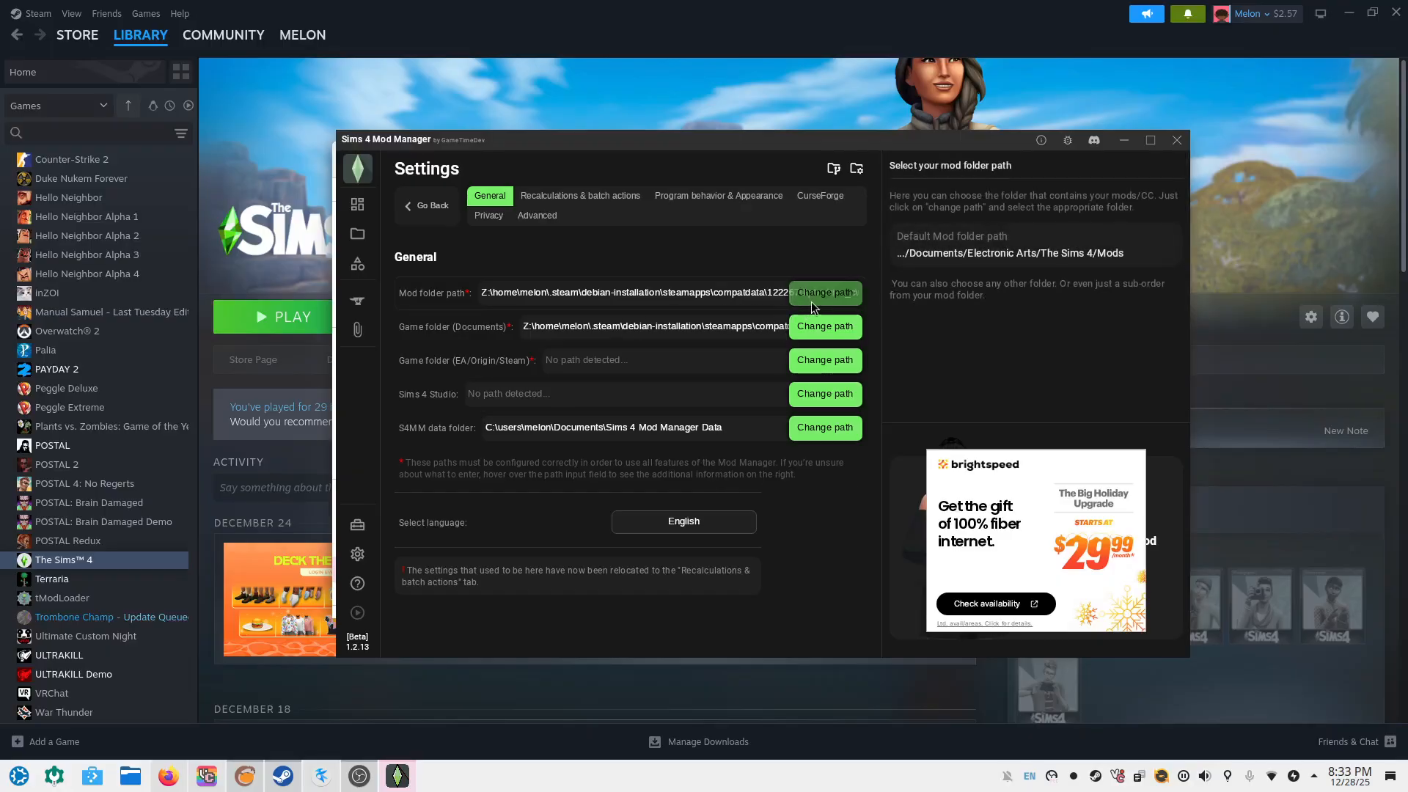
{"action": "left_click", "coordinate": [811, 301]}
{"action": "left_click", "coordinate": [796, 477]}
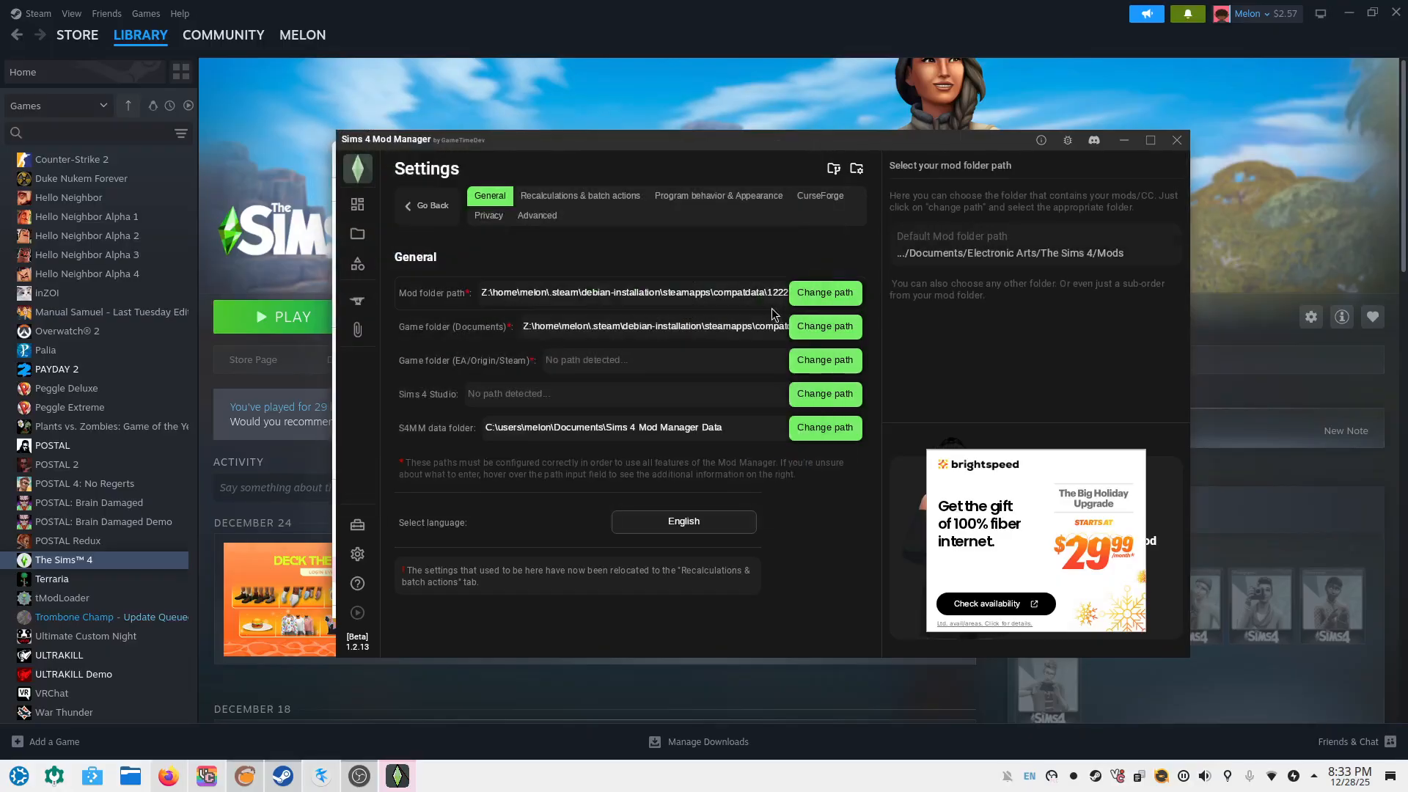
Highlight the mod folder path, review it in its folder picker and cancel the picker
{"action": "double_click", "coordinate": [763, 297]}
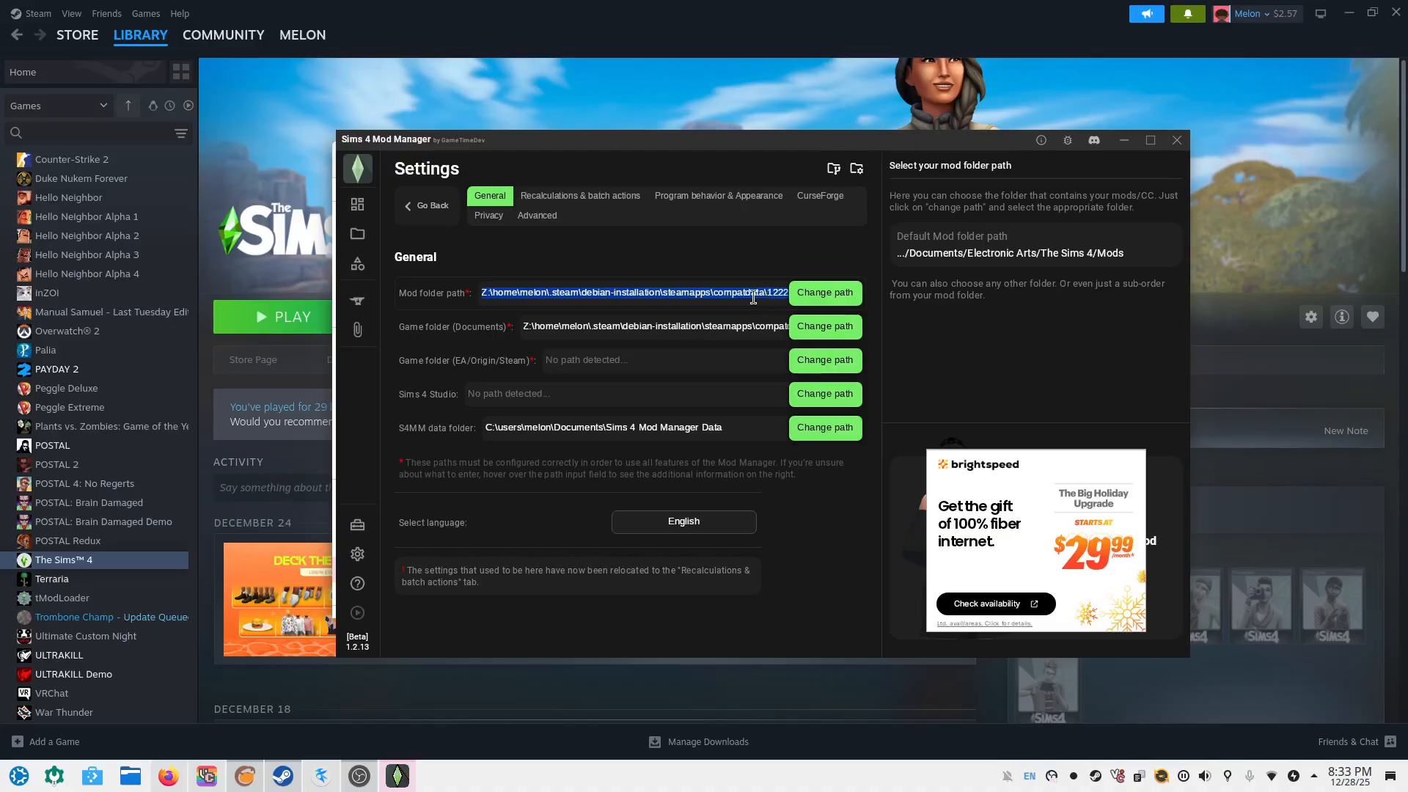
{"action": "left_click", "coordinate": [837, 301]}
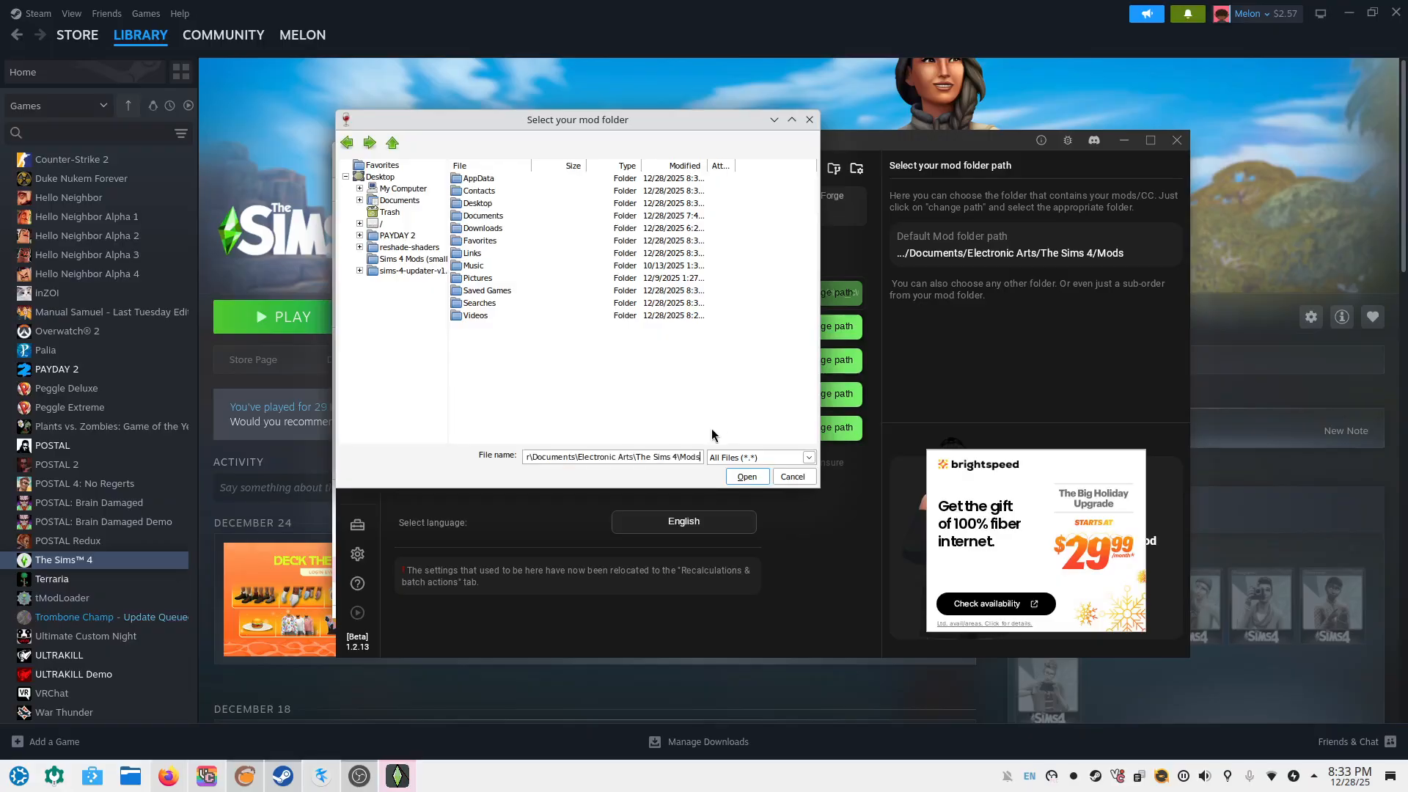
{"action": "left_click", "coordinate": [789, 477]}
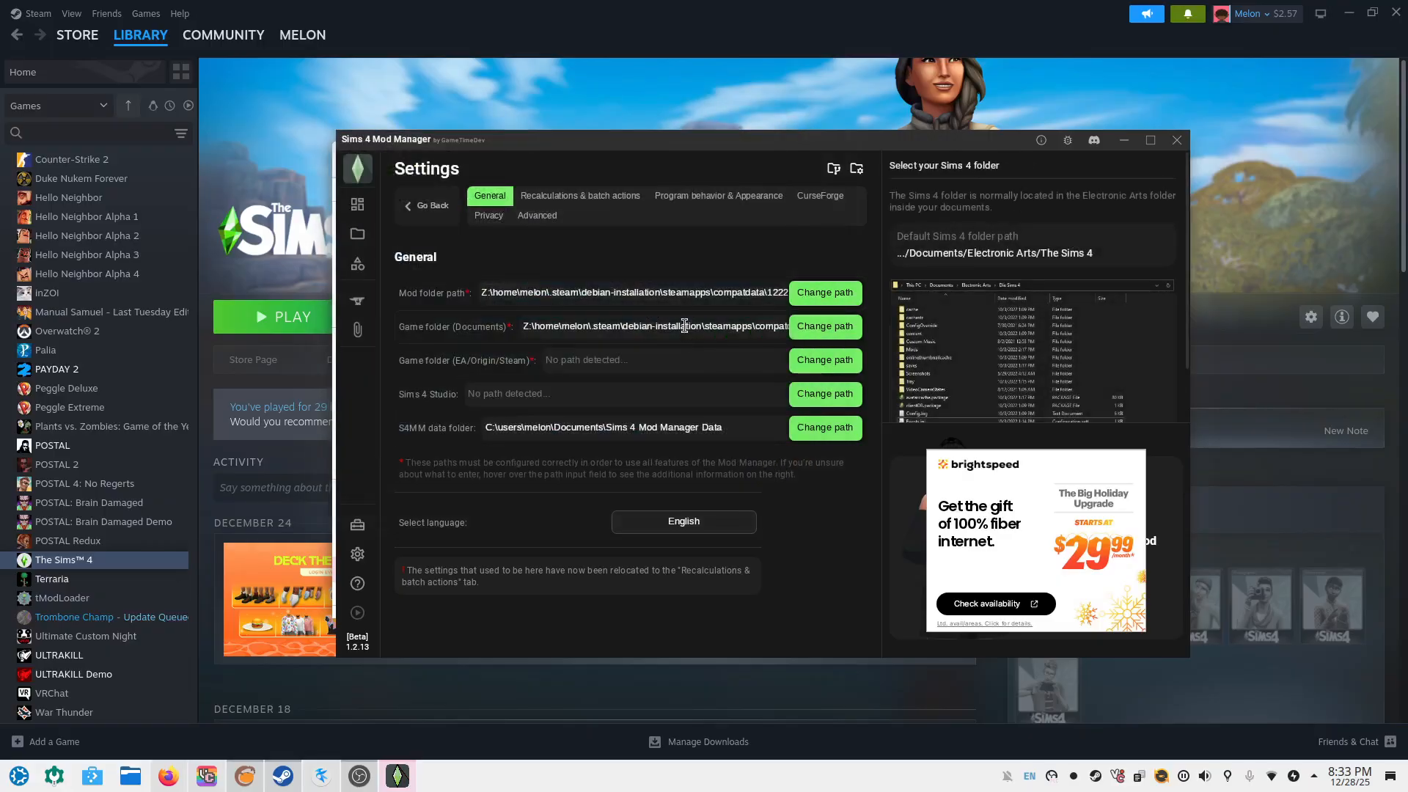
Highlight parts of the Documents game folder path, review the path ending in Documents\Electronic Arts\The Sims 4 in its folder picker and cancel
{"action": "double_click", "coordinate": [684, 326]}
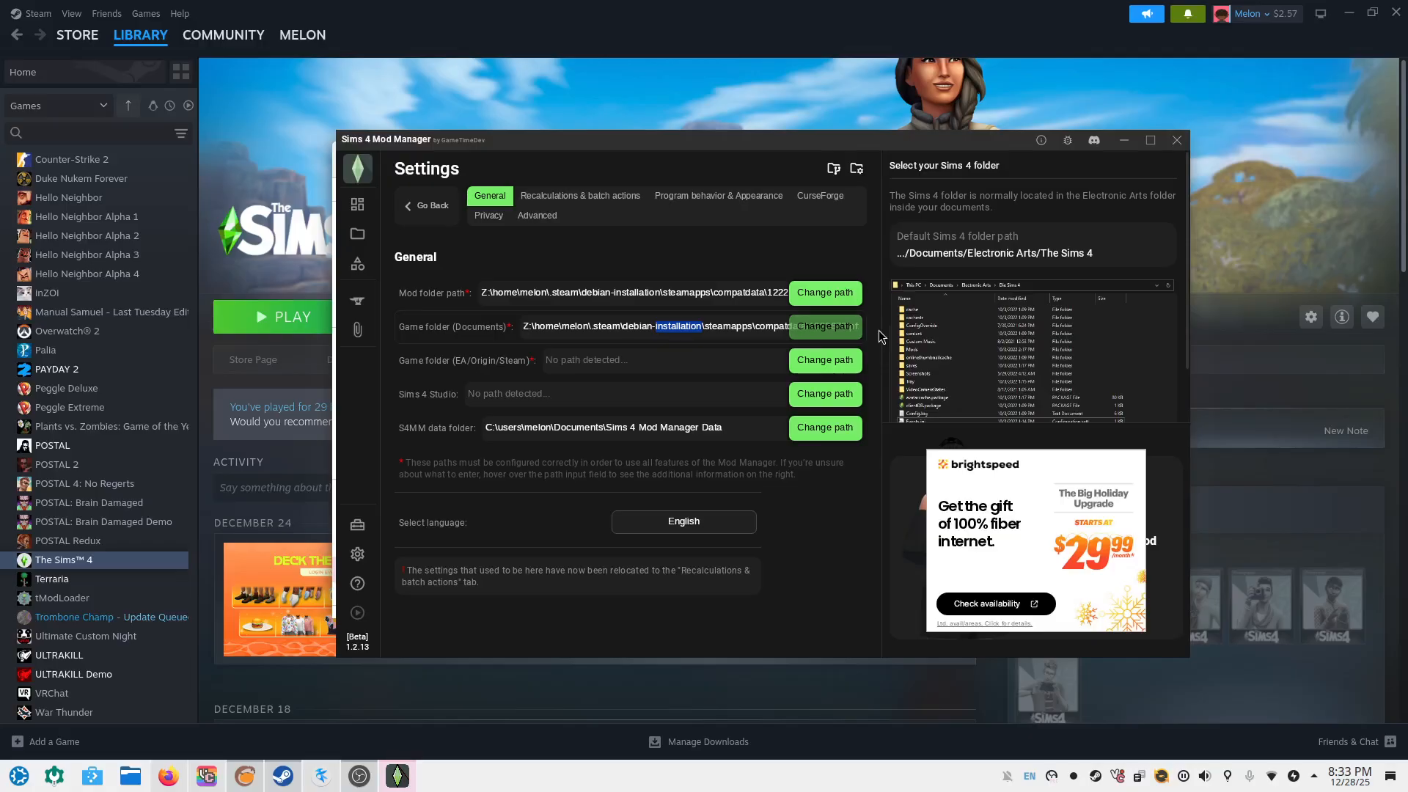
{"action": "double_click", "coordinate": [738, 327]}
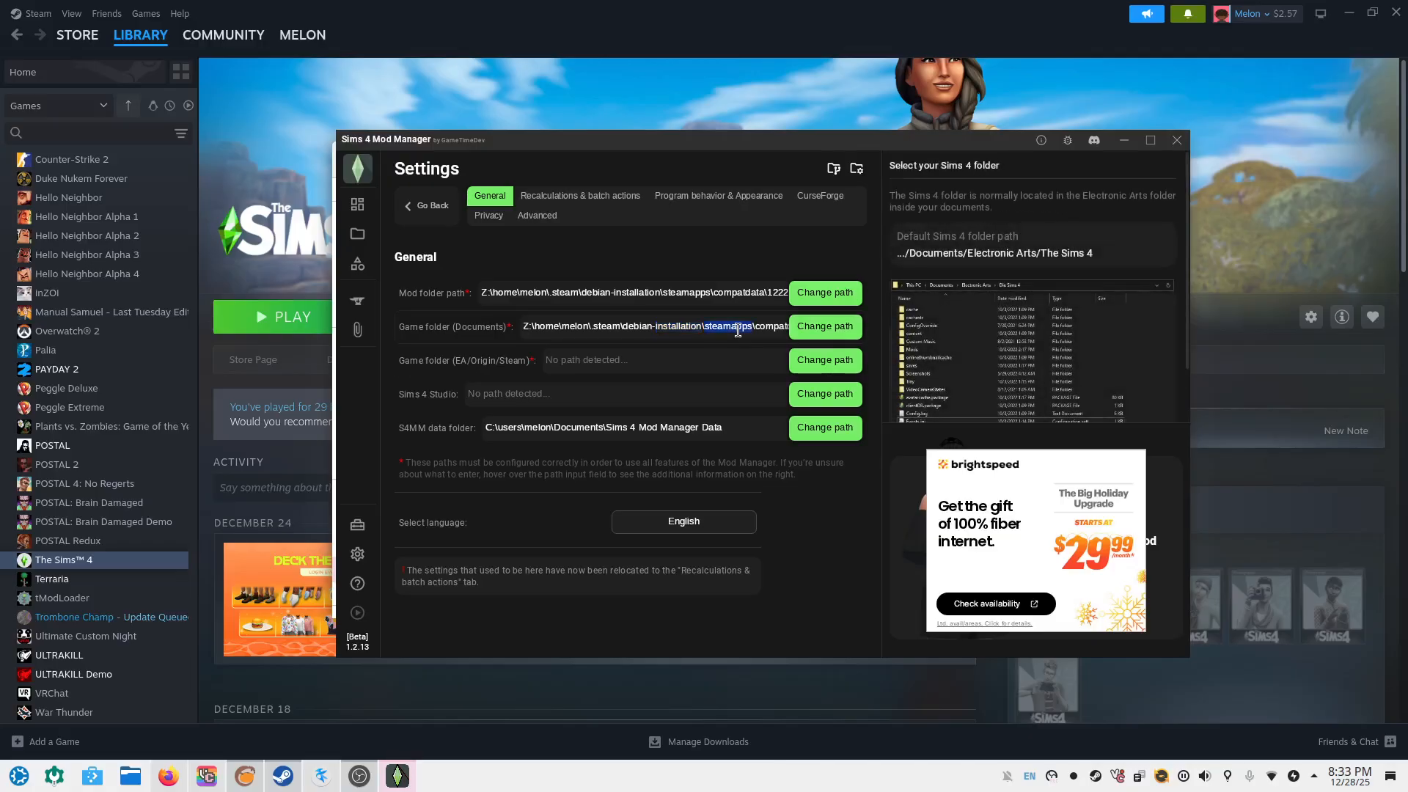
{"action": "left_click", "coordinate": [738, 327]}
{"action": "double_click", "coordinate": [607, 326]}
{"action": "triple_click", "coordinate": [599, 325]}
{"action": "left_click", "coordinate": [822, 338]}
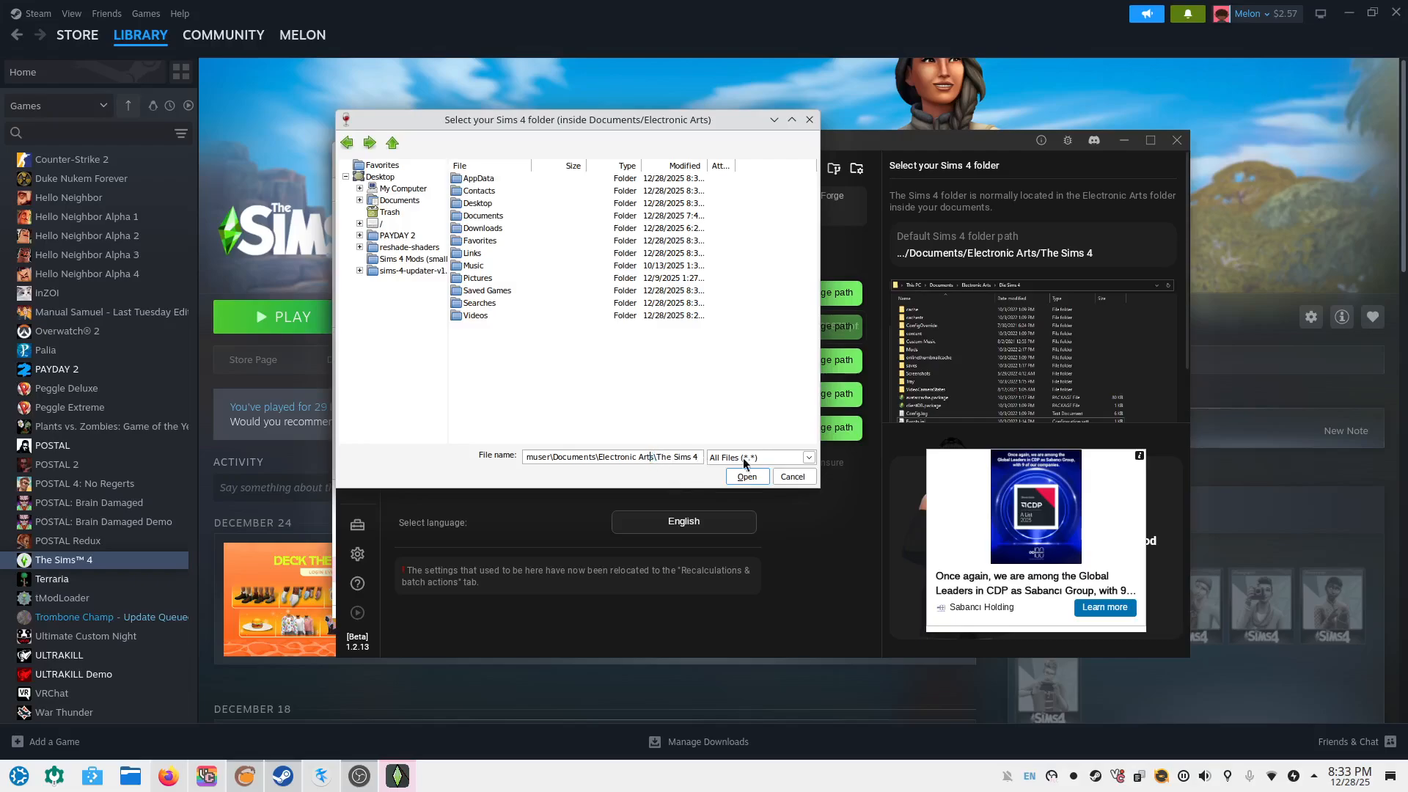
{"action": "left_click", "coordinate": [792, 478]}
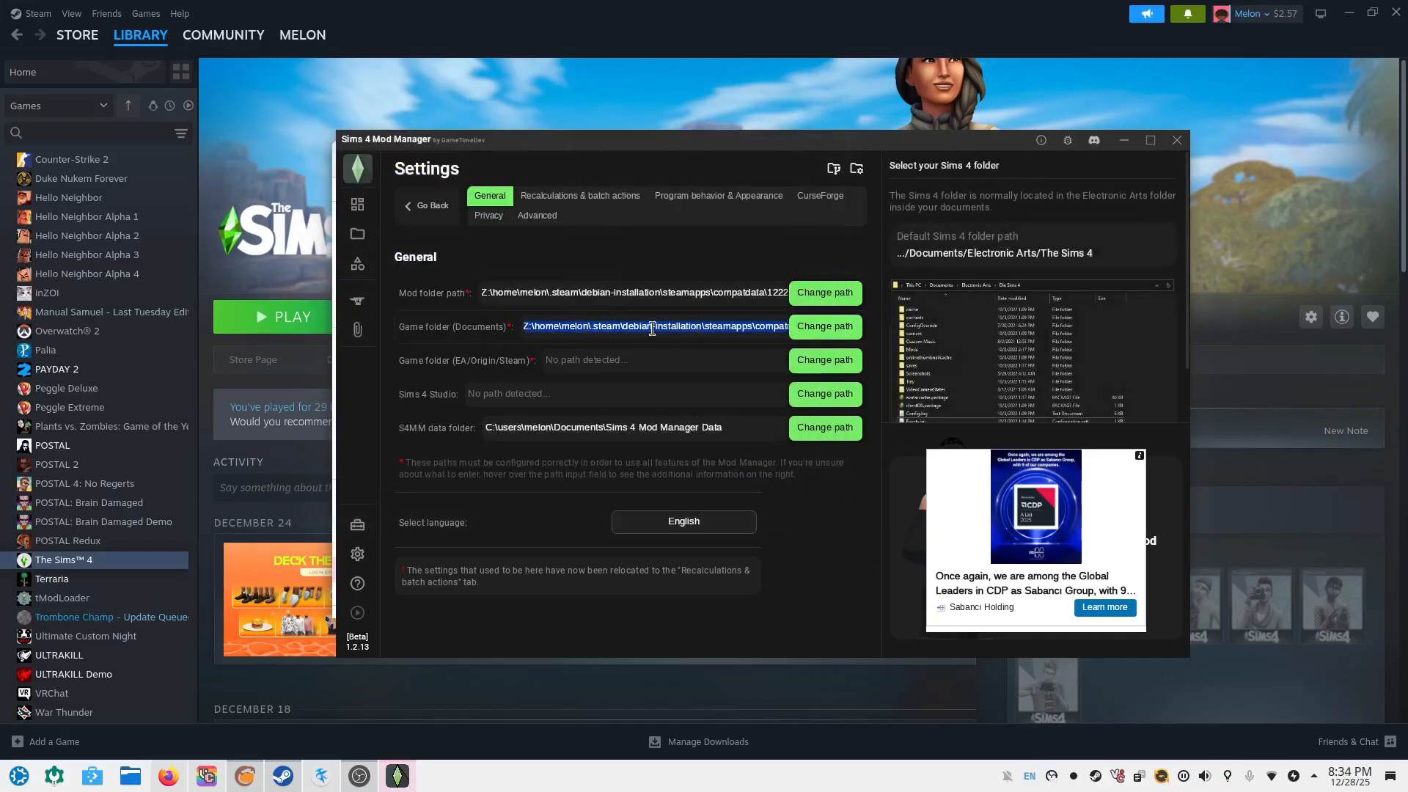
Highlight the home-folder user name in the Documents game folder path and look at the EA/Origin/Steam game folder picker before cancelling it
{"action": "left_click", "coordinate": [636, 296]}
{"action": "left_click_drag", "start_coordinate": [561, 326], "coordinate": [586, 325]}
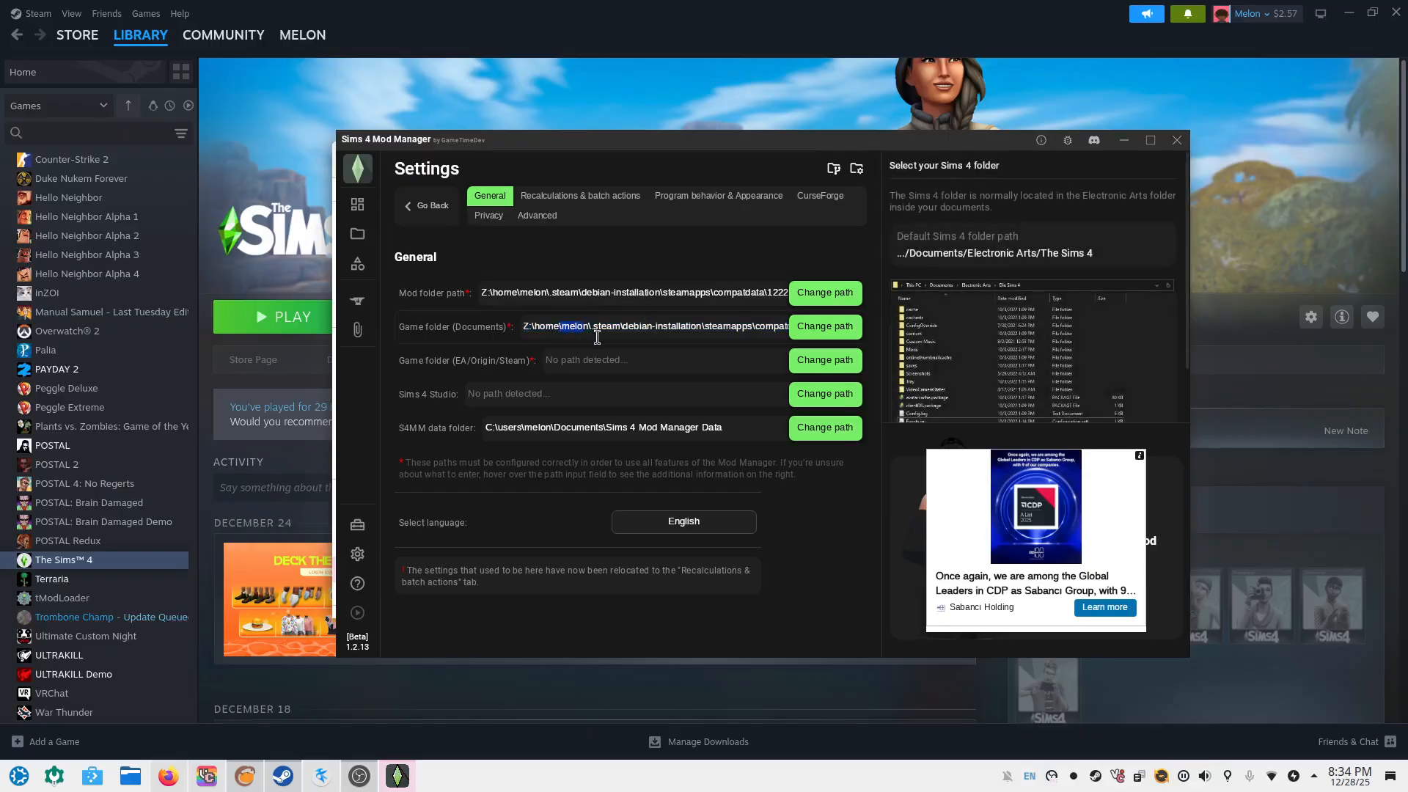
{"action": "double_click", "coordinate": [564, 325]}
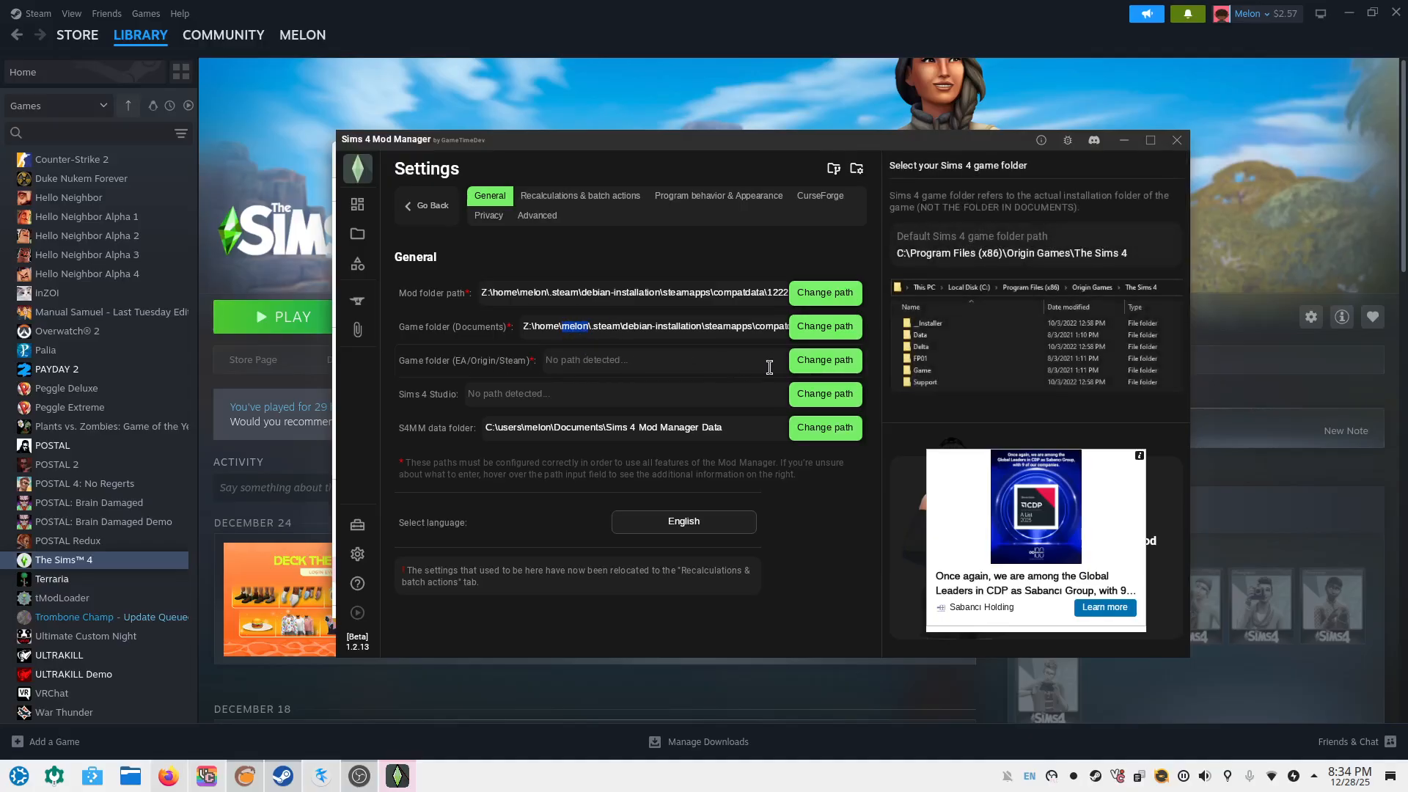
{"action": "left_click", "coordinate": [695, 354]}
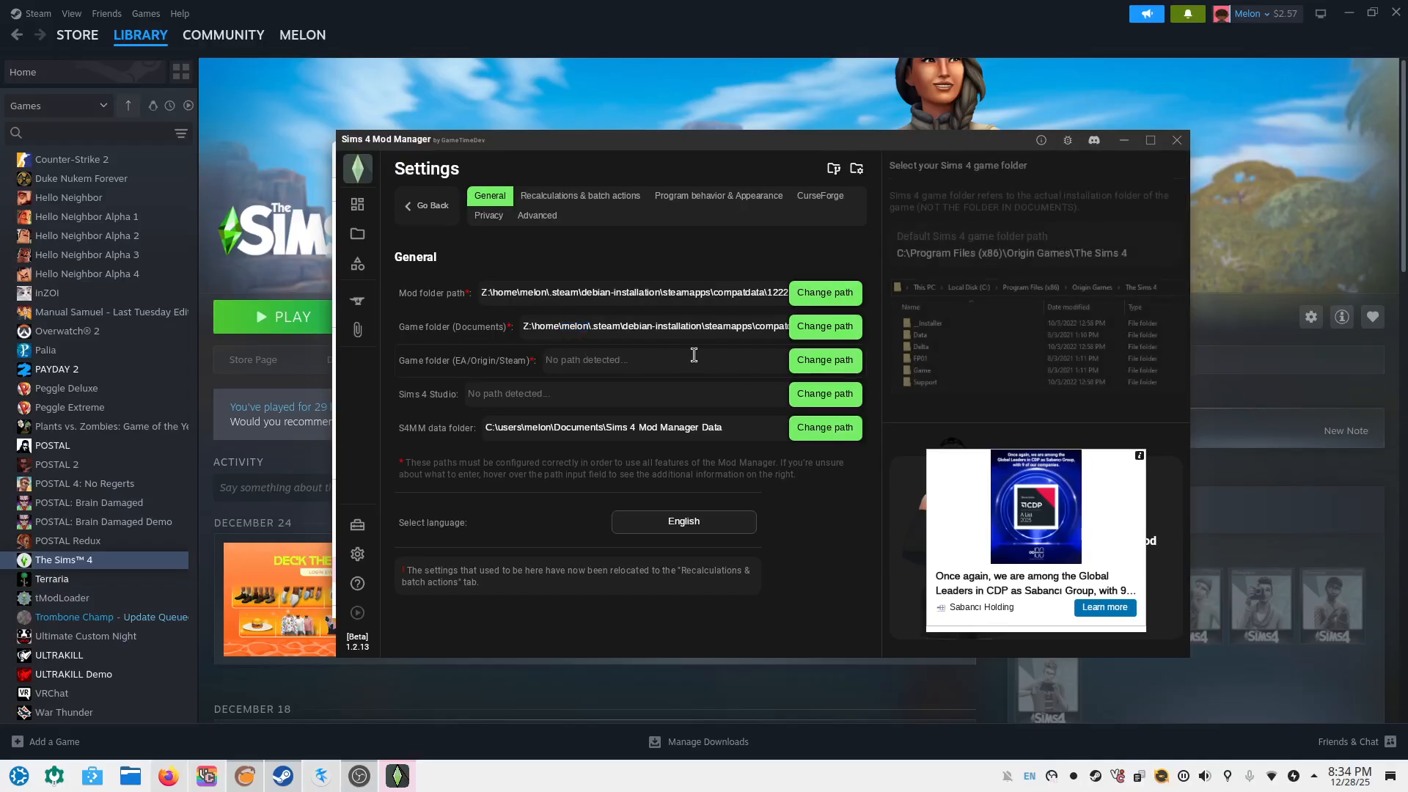
{"action": "left_click", "coordinate": [811, 362]}
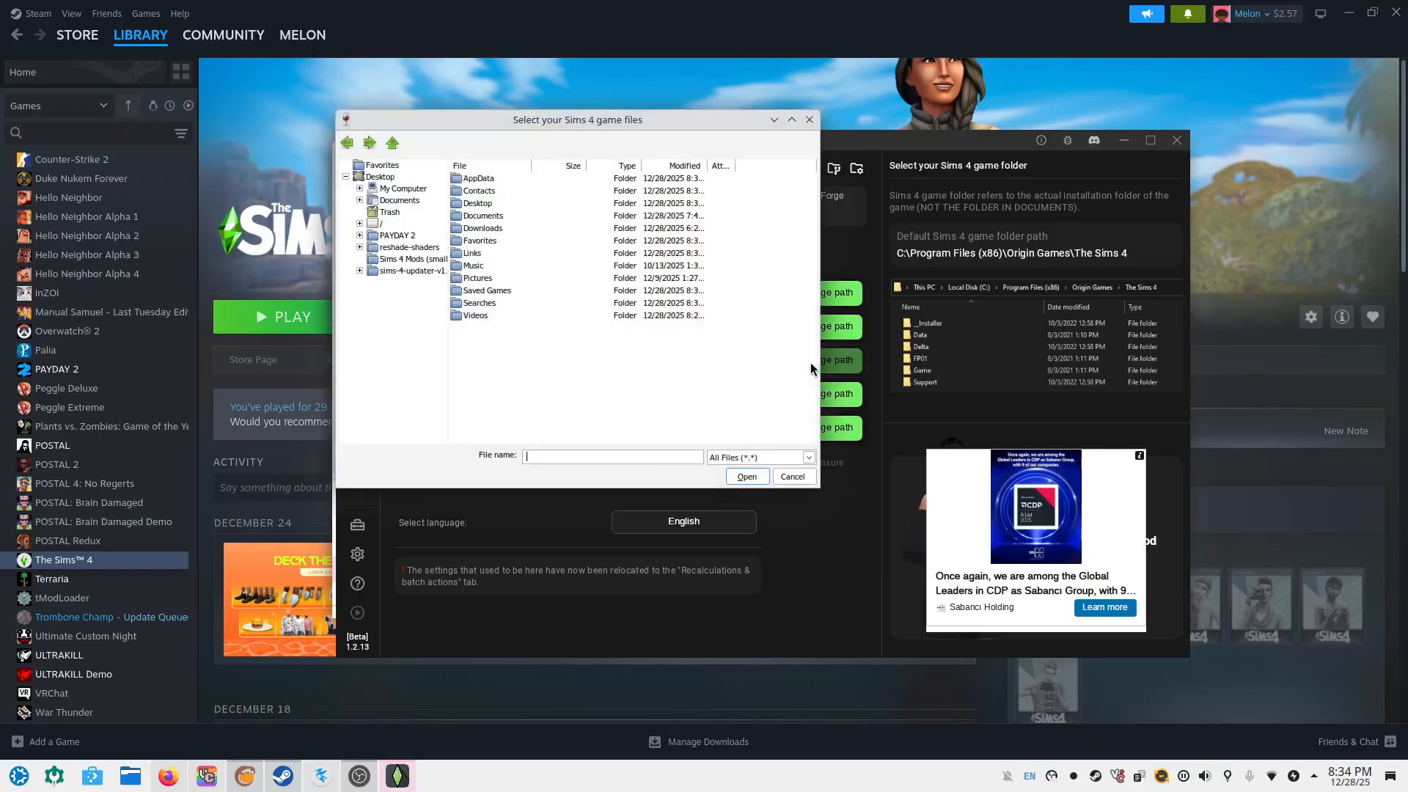
{"action": "left_click", "coordinate": [793, 477]}
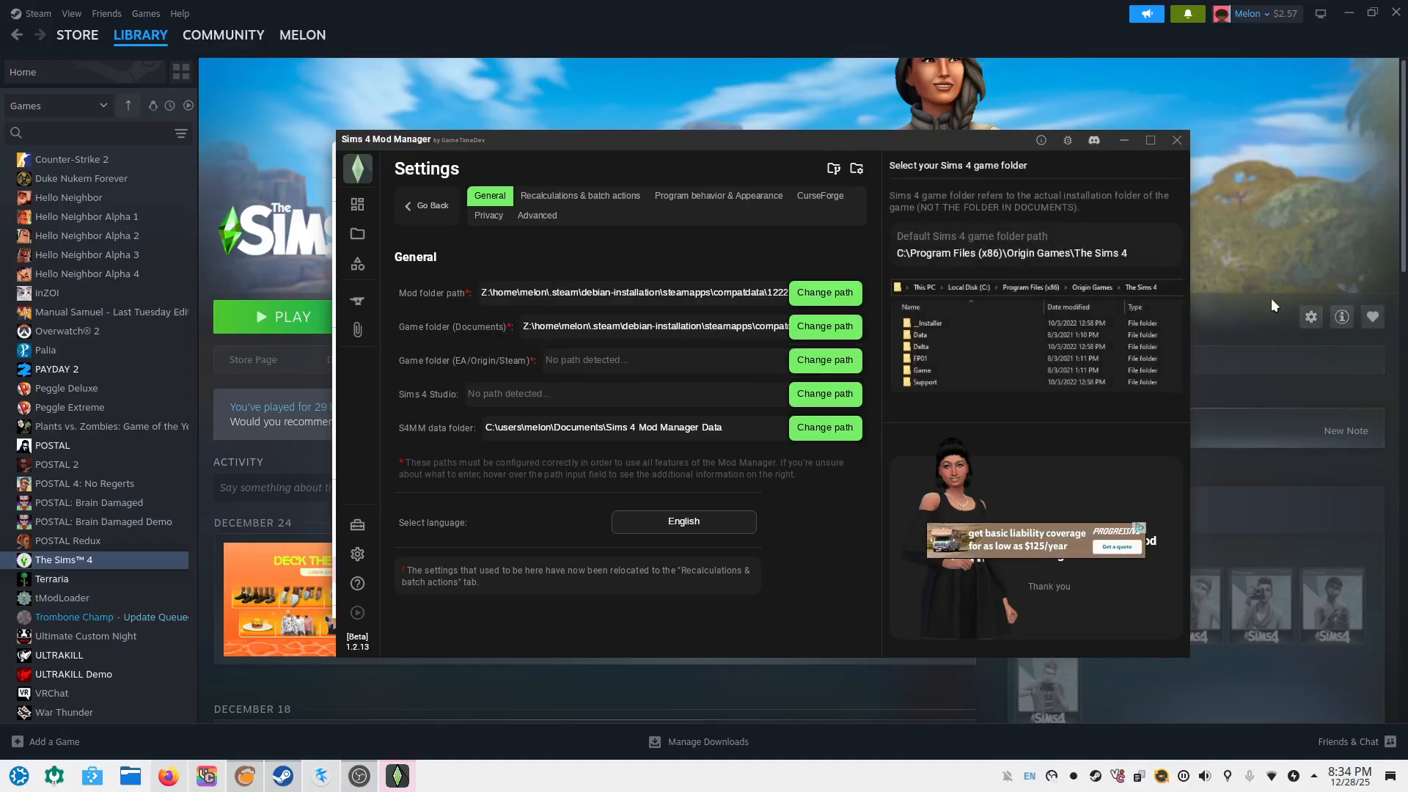
Browse The Sims 4's local files from the Steam library and copy the installation folder path ending in steamapps/common/The Sims 4/
{"action": "left_click", "coordinate": [1310, 316]}
{"action": "mouse_move", "coordinate": [1332, 393]}
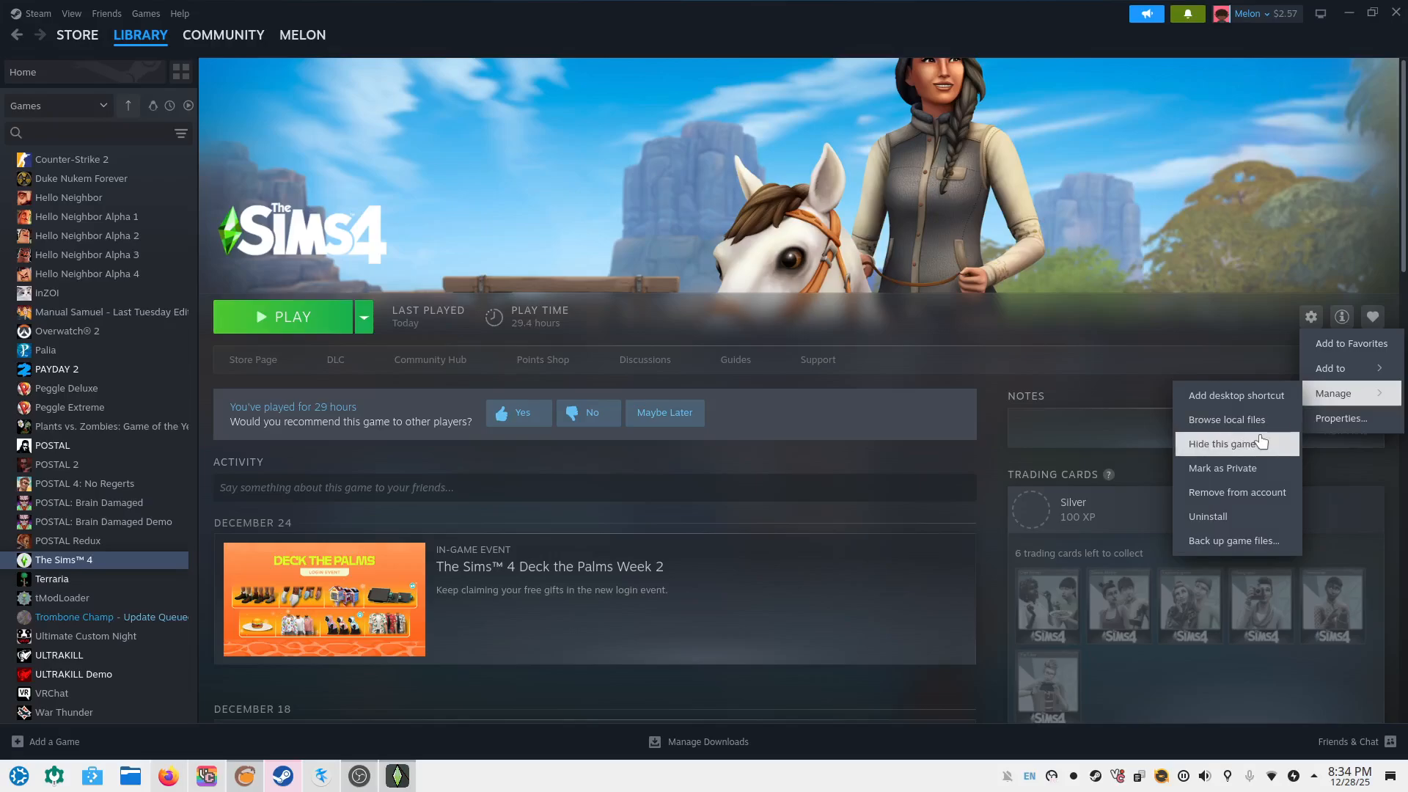
{"action": "left_click", "coordinate": [1238, 419]}
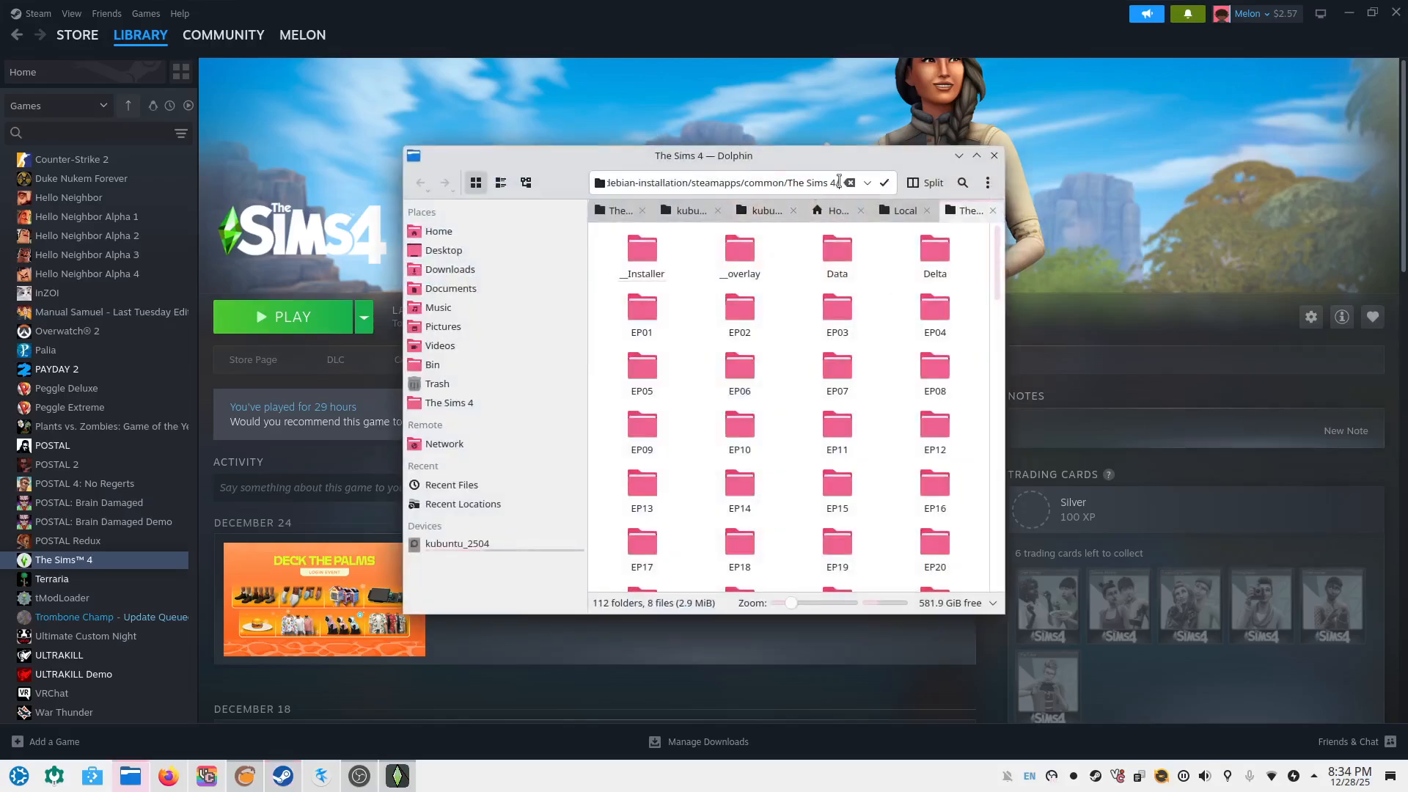
{"action": "triple_click", "coordinate": [822, 183]}
{"action": "right_click", "coordinate": [823, 184]}
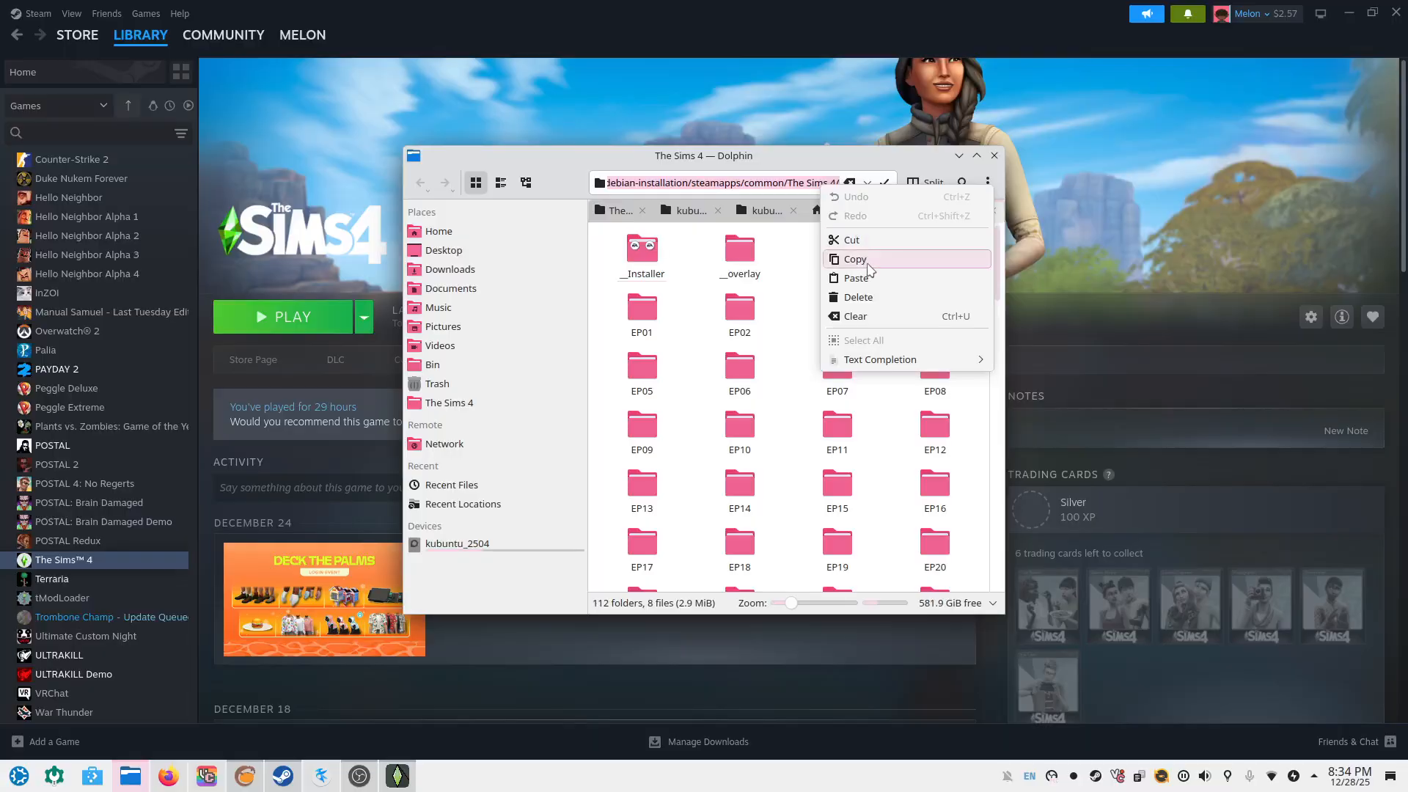
{"action": "left_click", "coordinate": [855, 259]}
Switch back to Sims 4 Mod Manager, paste the copied path into the EA/Origin/Steam game folder picker and try to open it
{"action": "left_click", "coordinate": [397, 775]}
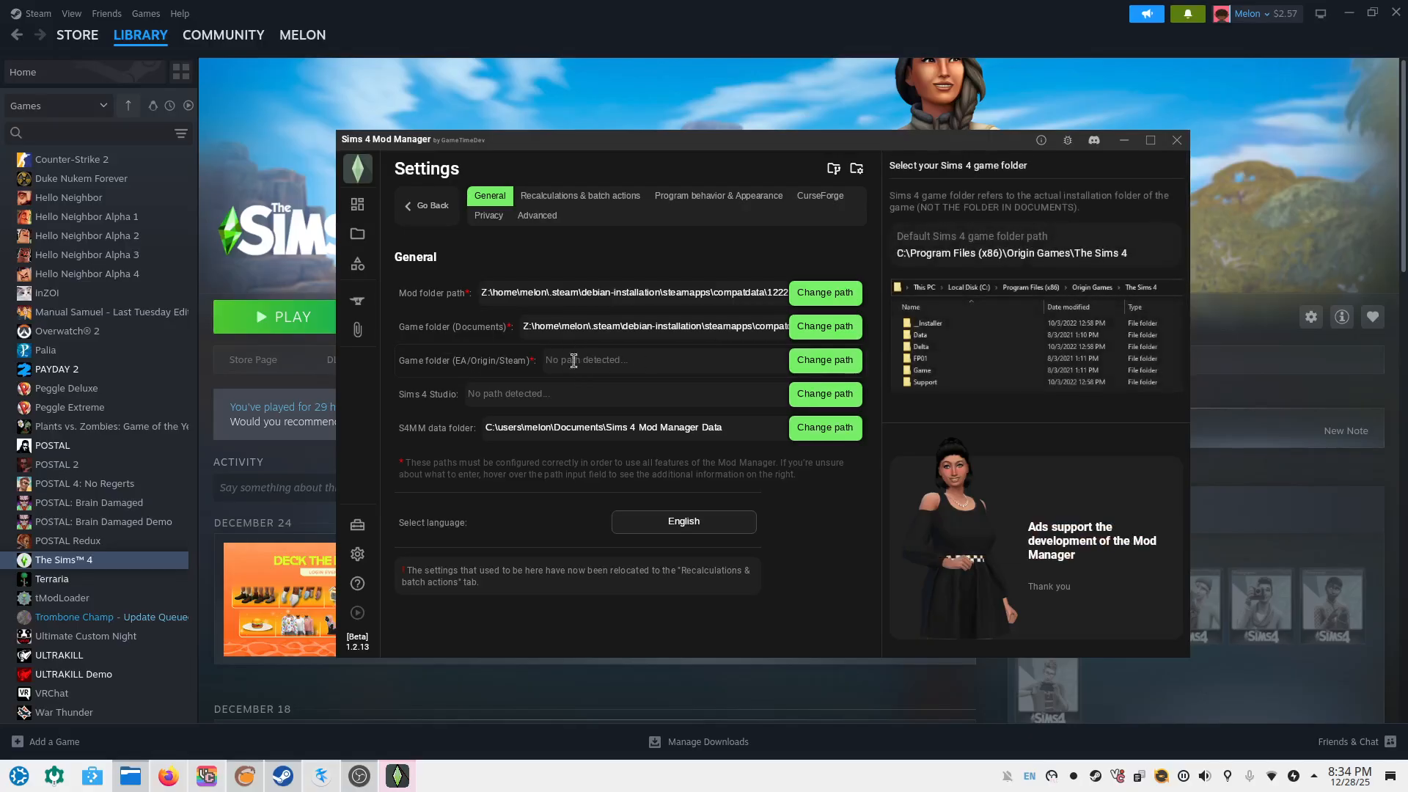
{"action": "left_click", "coordinate": [814, 360]}
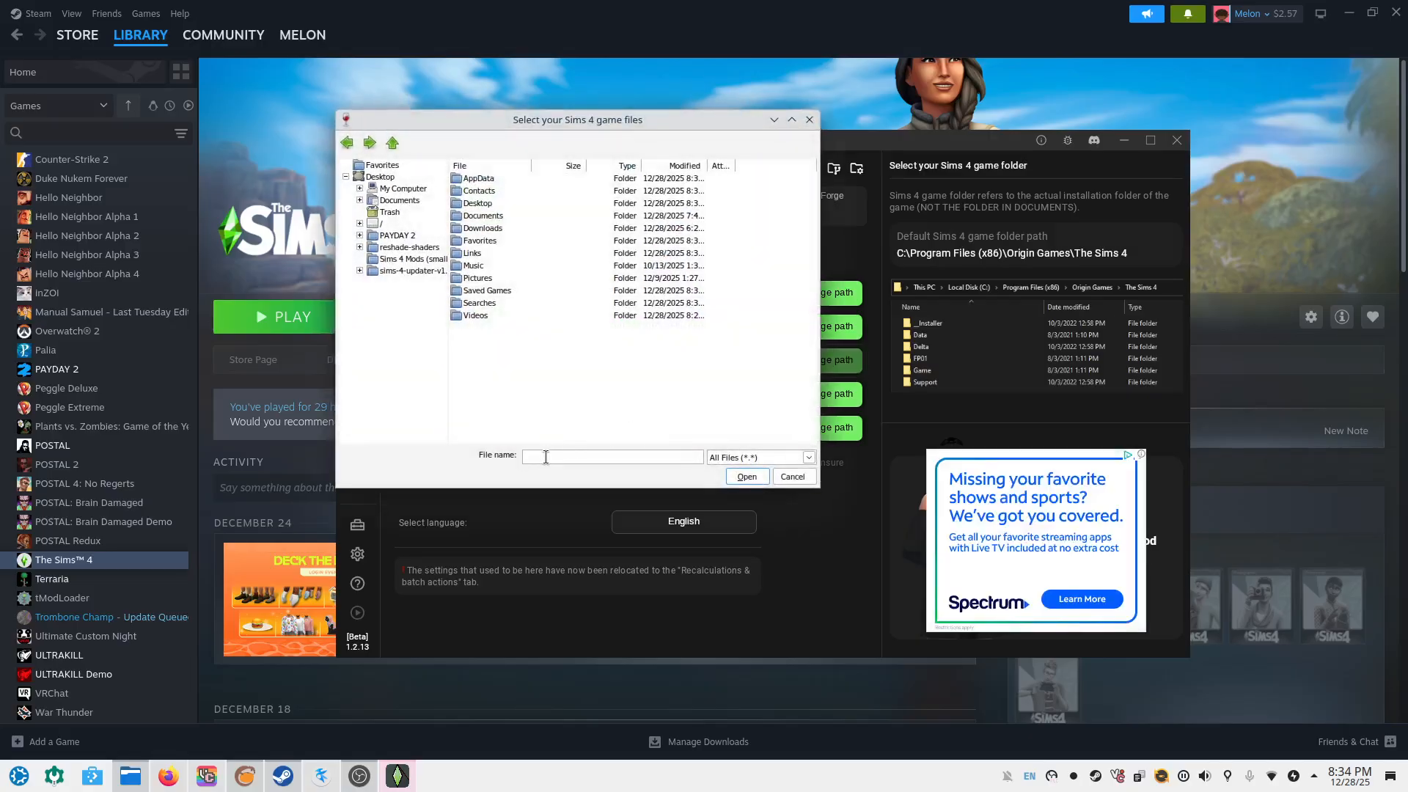
{"action": "right_click", "coordinate": [546, 457]}
{"action": "left_click", "coordinate": [569, 508]}
{"action": "left_click", "coordinate": [741, 477]}
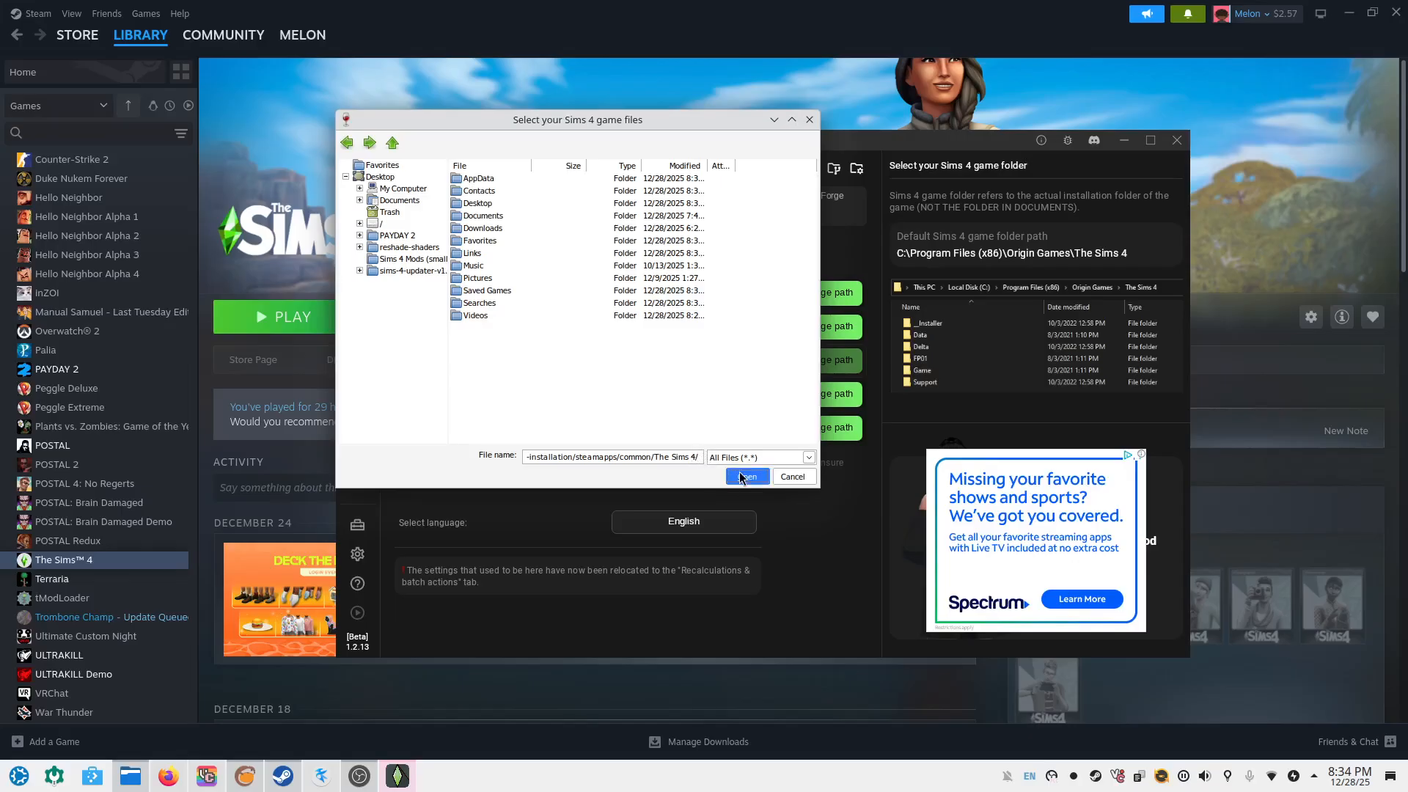
{"action": "left_click", "coordinate": [704, 404]}
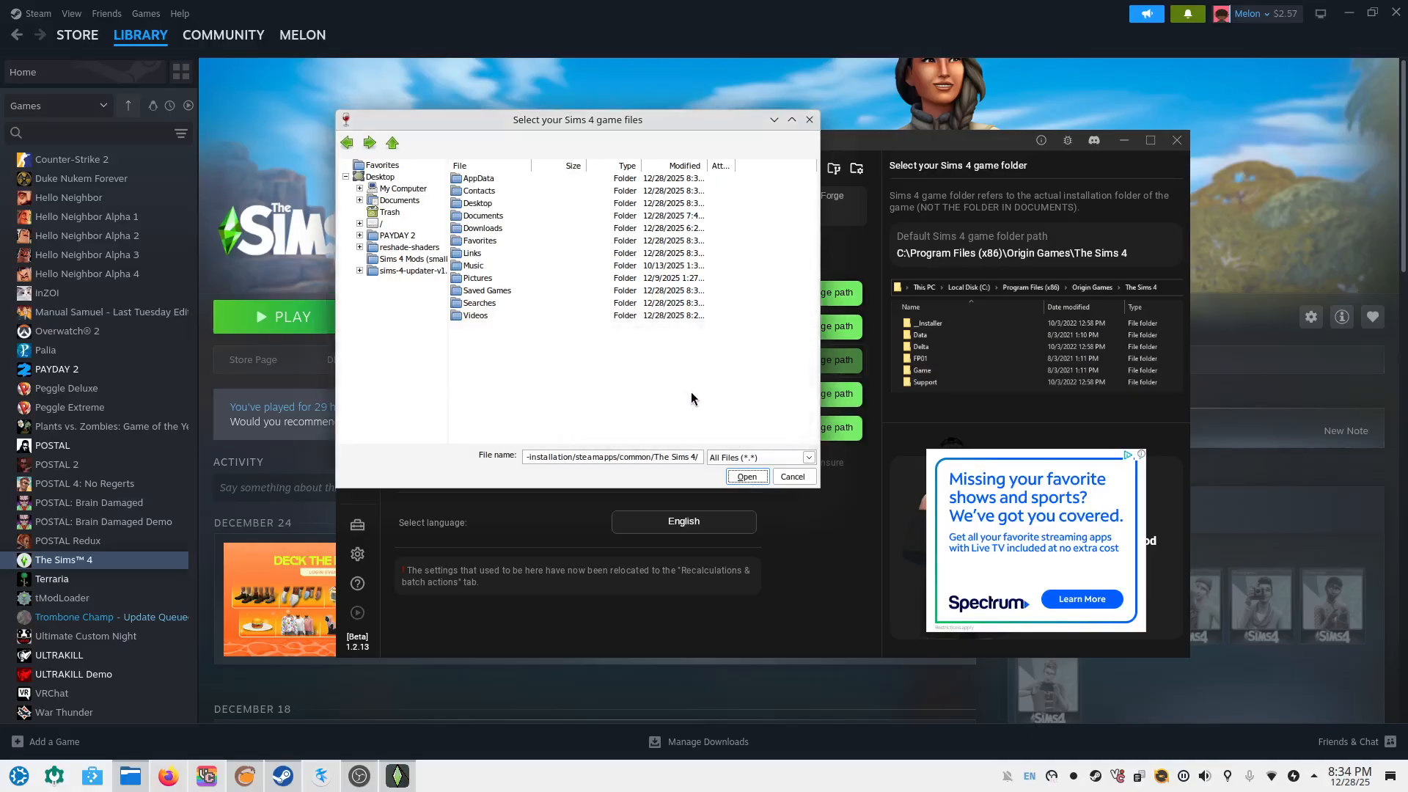
Prefix the pasted game folder path with the Z: drive and replace its forward slashes with backslashes up to debian-installation\
{"action": "left_click", "coordinate": [701, 459]}
{"action": "key", "text": "Left"}
{"action": "key", "text": "Left"}
{"action": "key", "text": "Left"}
{"action": "key", "text": "Left"}
{"action": "key", "text": "Left"}
{"action": "key", "text": "Left"}
{"action": "key", "text": "Left"}
{"action": "key", "text": "Left"}
{"action": "key", "text": "Left"}
{"action": "key", "text": "Left"}
{"action": "key", "text": "Left"}
{"action": "key", "text": "Left"}
{"action": "key", "text": "Left"}
{"action": "key", "text": "Left"}
{"action": "key", "text": "Left"}
{"action": "key", "text": "Left"}
{"action": "key", "text": "Left"}
{"action": "key", "text": "Left"}
{"action": "key", "text": "Left"}
{"action": "key", "text": "Left"}
{"action": "key", "text": "Left"}
{"action": "key", "text": "Left"}
{"action": "key", "text": "Left"}
{"action": "key", "text": "Left"}
{"action": "key", "text": "Left"}
{"action": "key", "text": "Left"}
{"action": "key", "text": "Left"}
{"action": "key", "text": "Left"}
{"action": "key", "text": "Left"}
{"action": "key", "text": "Left"}
{"action": "key", "text": "Left"}
{"action": "key", "text": "Left"}
{"action": "key", "text": "Left"}
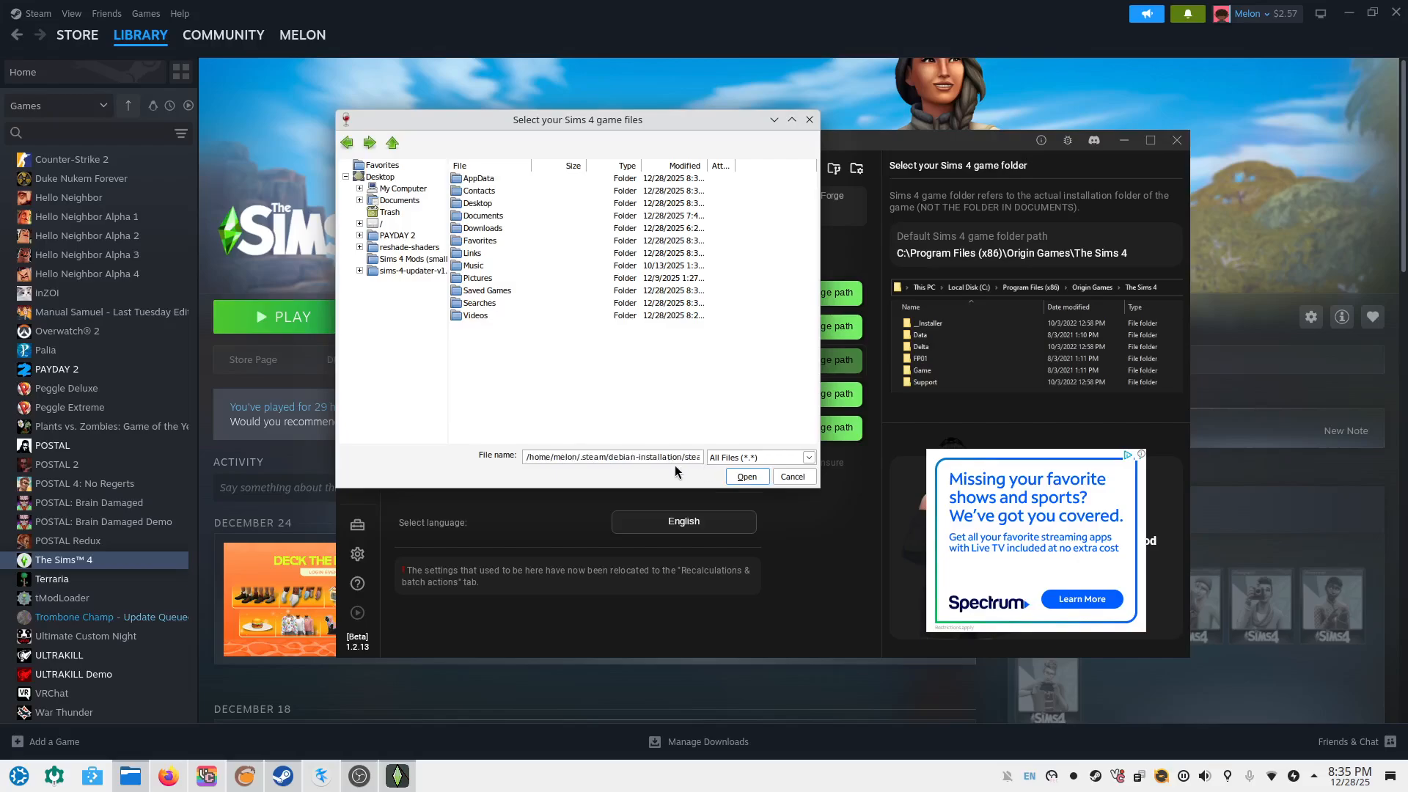
{"action": "type", "text": "Z:"}
{"action": "key", "text": "BackSpace"}
{"action": "type", "text": "\\"}
{"action": "key", "text": "BackSpace"}
{"action": "type", "text": "\\"}
{"action": "key", "text": "BackSpace"}
{"action": "type", "text": "\\"}
{"action": "key", "text": "Right"}
{"action": "key", "text": "Right"}
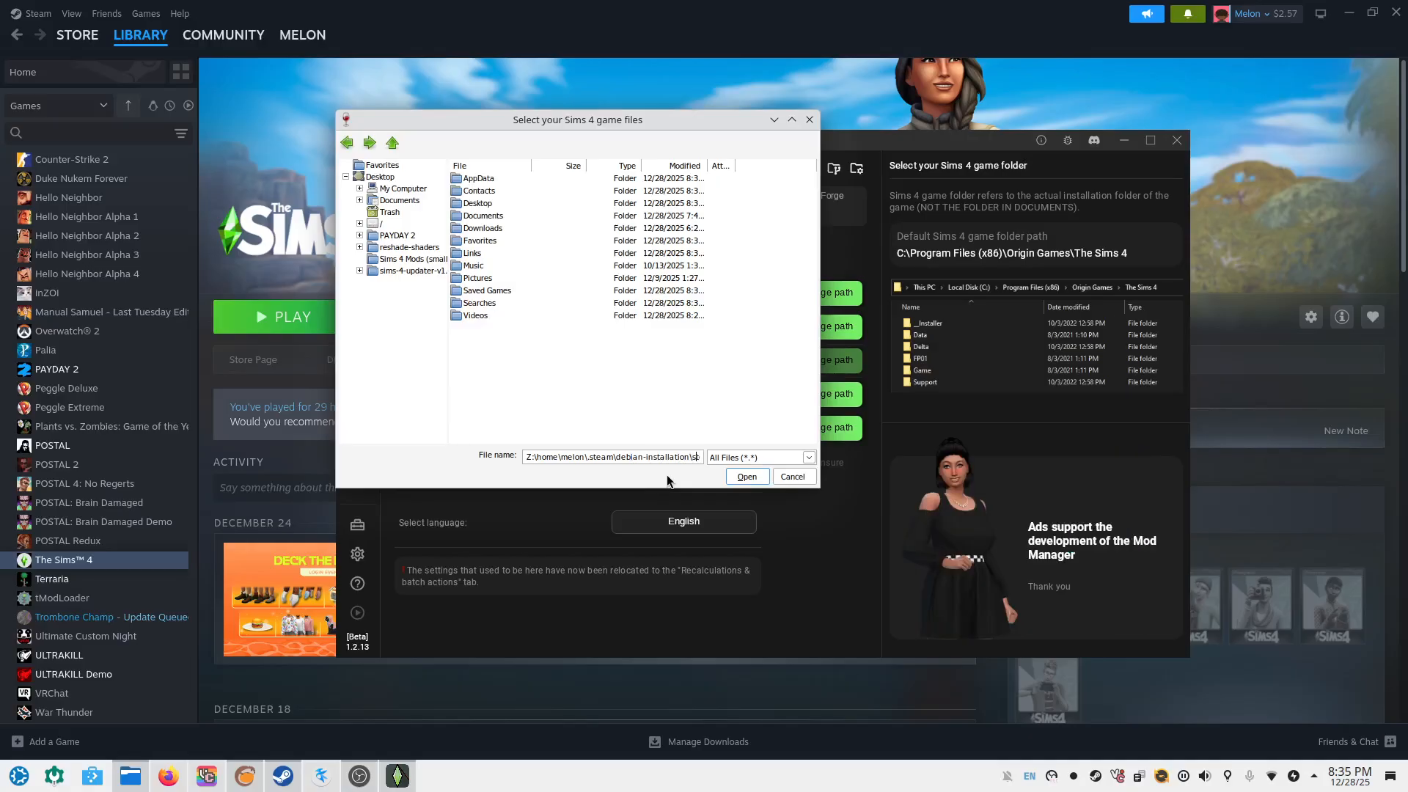
Replace the remaining forward slashes with backslashes so the path ends in steamapps\common\The Sims 4\, and confirm it as the EA/Origin/Steam game folder
{"action": "key", "text": "BackSpace"}
{"action": "type", "text": "\\"}
{"action": "key", "text": "Right"}
{"action": "key", "text": "Right"}
{"action": "key", "text": "Right"}
{"action": "key", "text": "Right"}
{"action": "key", "text": "Right"}
{"action": "key", "text": "Right"}
{"action": "key", "text": "Right"}
{"action": "key", "text": "Right"}
{"action": "key", "text": "Right"}
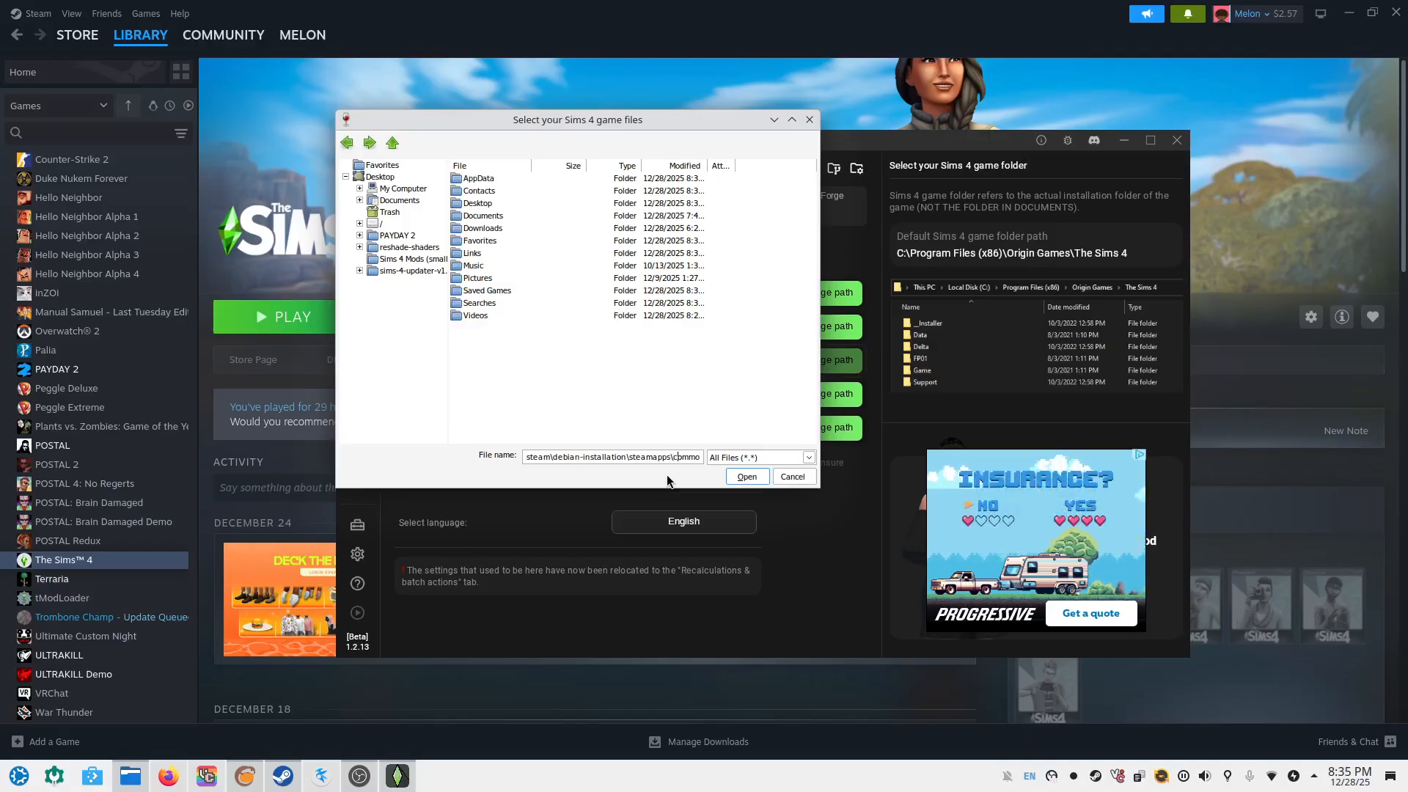
{"action": "key", "text": "Right"}
{"action": "key", "text": "Right"}
{"action": "key", "text": "Right"}
{"action": "key", "text": "Right"}
{"action": "key", "text": "Right"}
{"action": "key", "text": "Right"}
{"action": "key", "text": "Right"}
{"action": "key", "text": "Right"}
{"action": "key", "text": "Right"}
{"action": "key", "text": "Right"}
{"action": "key", "text": "Right"}
{"action": "key", "text": "Right"}
{"action": "key", "text": "Right"}
{"action": "key", "text": "Left"}
{"action": "key", "text": "Left"}
{"action": "key", "text": "Left"}
{"action": "key", "text": "Left"}
{"action": "key", "text": "Left"}
{"action": "key", "text": "Left"}
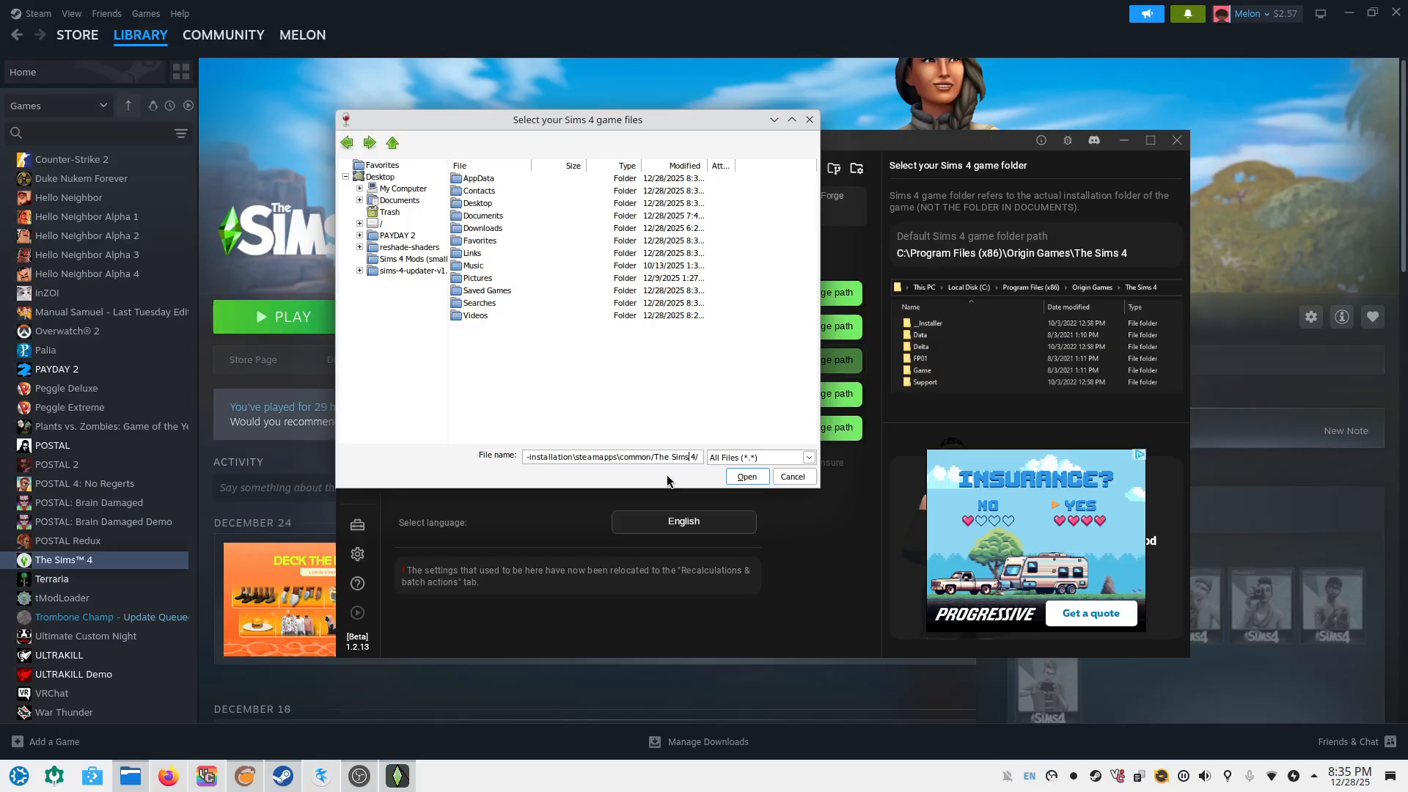
{"action": "key", "text": "Right"}
{"action": "key", "text": "Right"}
{"action": "key", "text": "Right"}
{"action": "key", "text": "Right"}
{"action": "key", "text": "Right"}
{"action": "key", "text": "Right"}
{"action": "key", "text": "Right"}
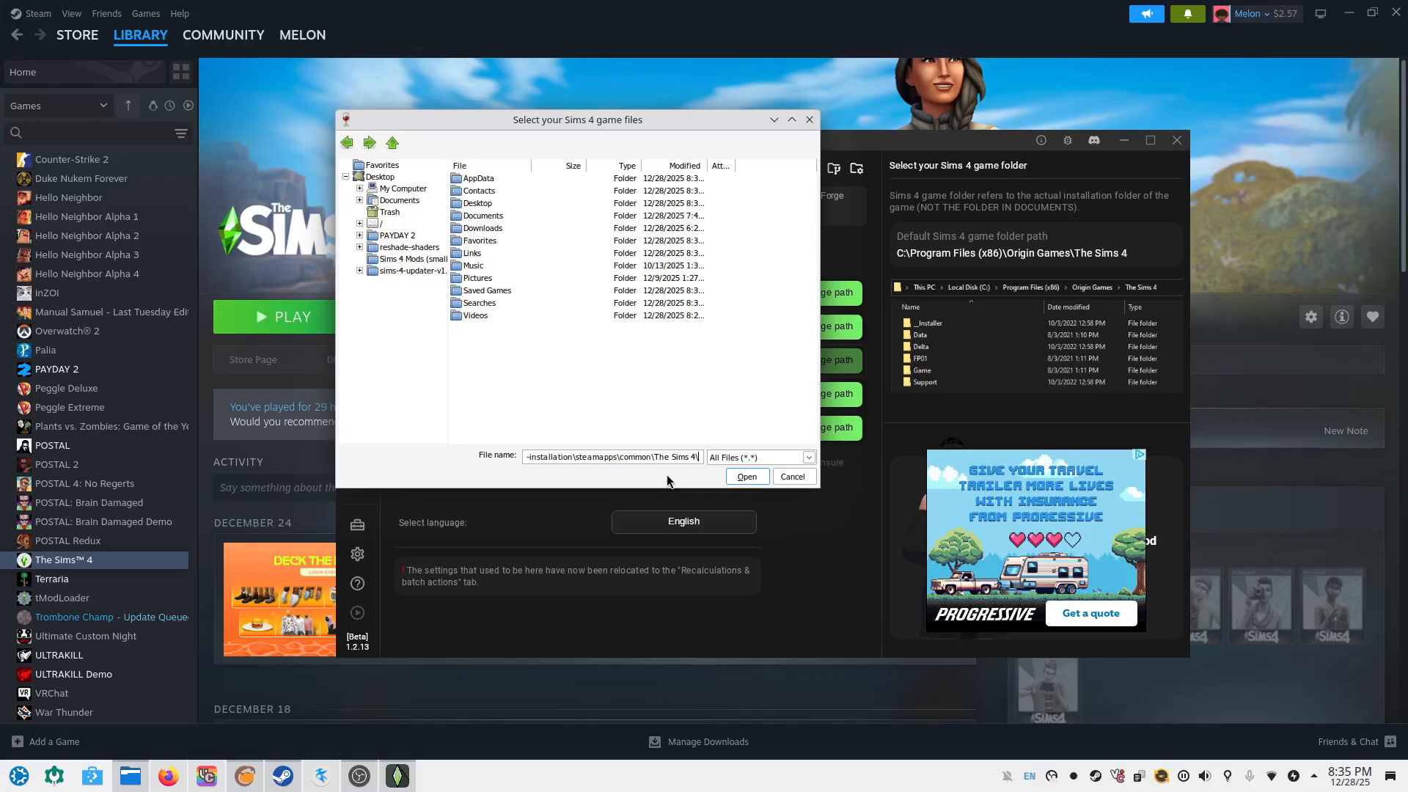
{"action": "left_click_drag", "start_coordinate": [687, 122], "coordinate": [761, 195]}
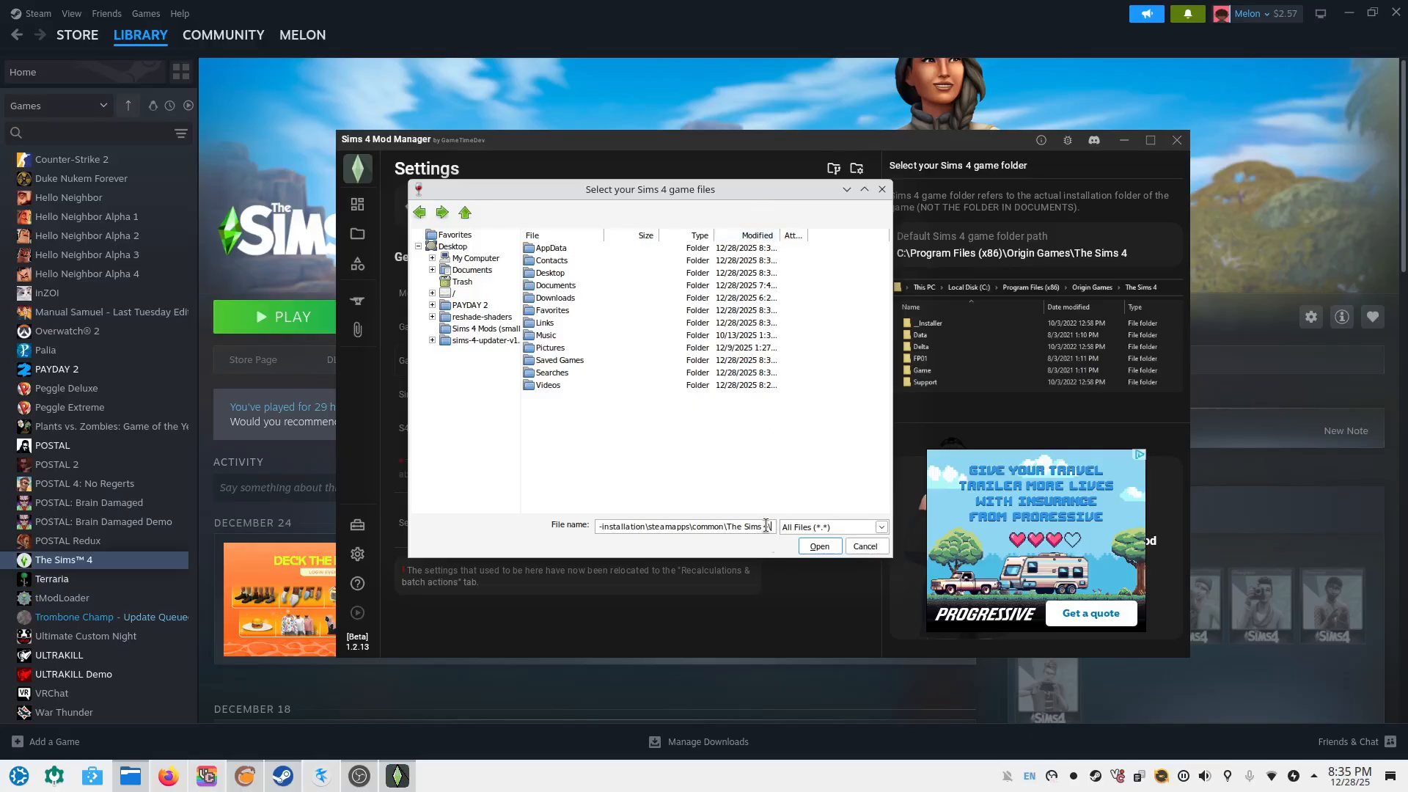
{"action": "left_click", "coordinate": [819, 547]}
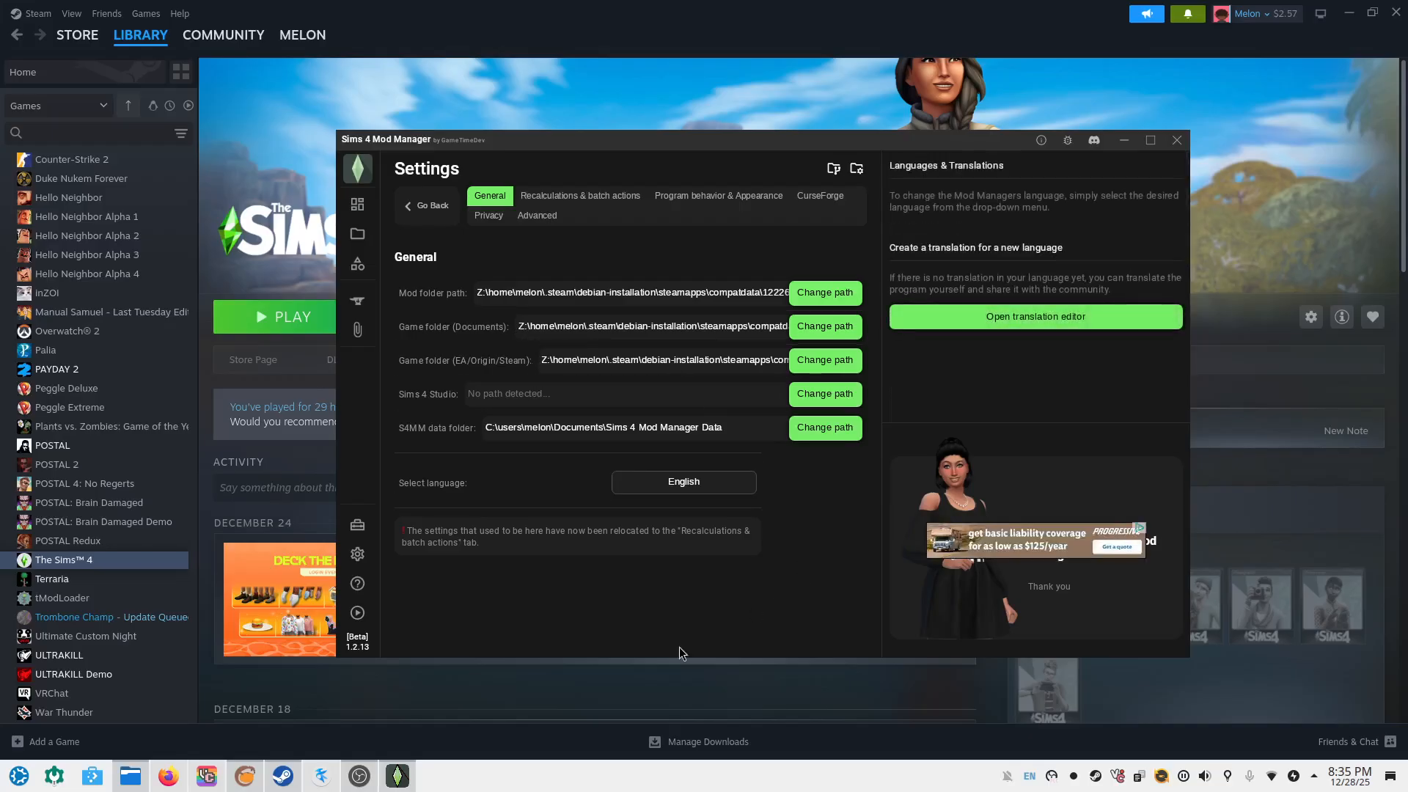
Try to start the game from the Mod Manager and dismiss the resulting dialog
{"action": "mouse_move", "coordinate": [368, 612]}
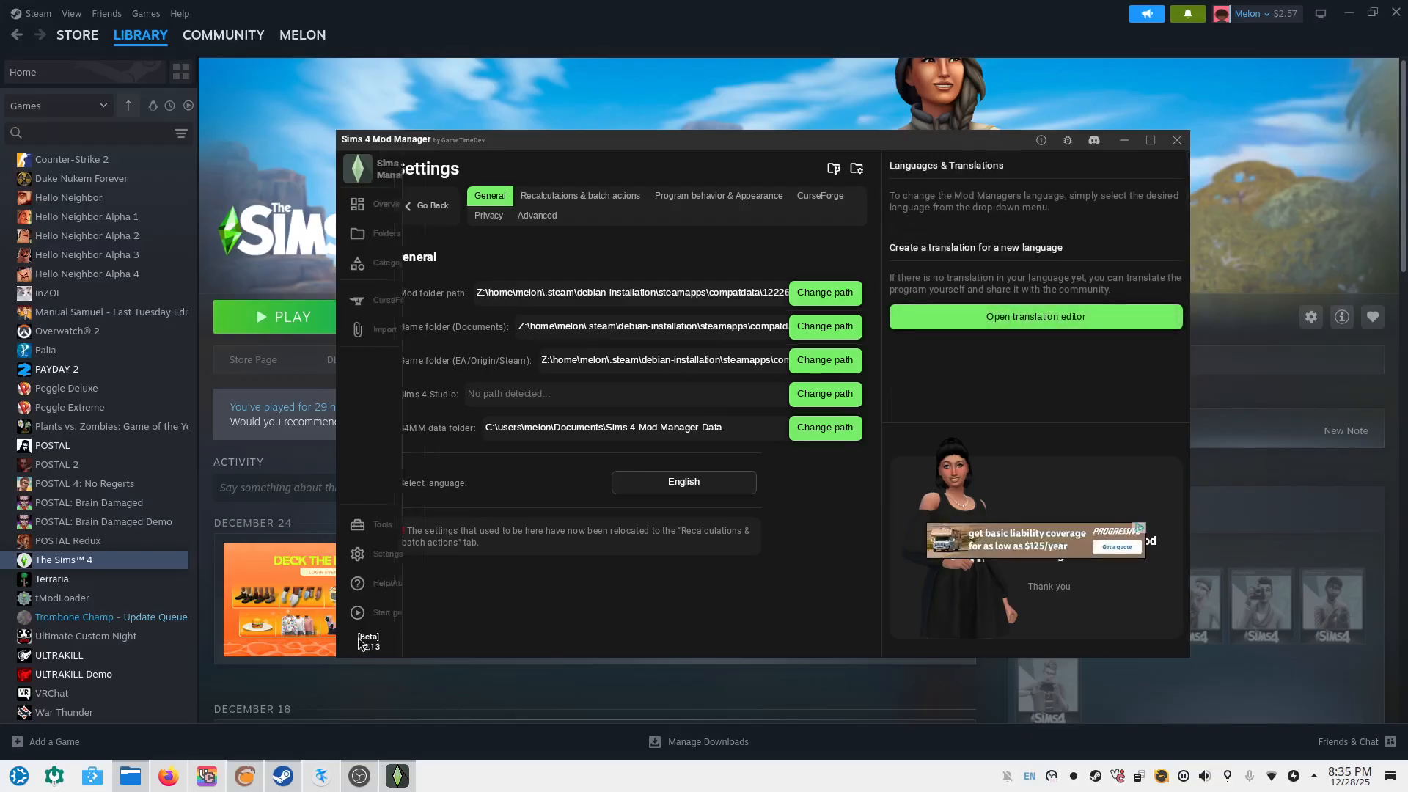
{"action": "left_click", "coordinate": [399, 613]}
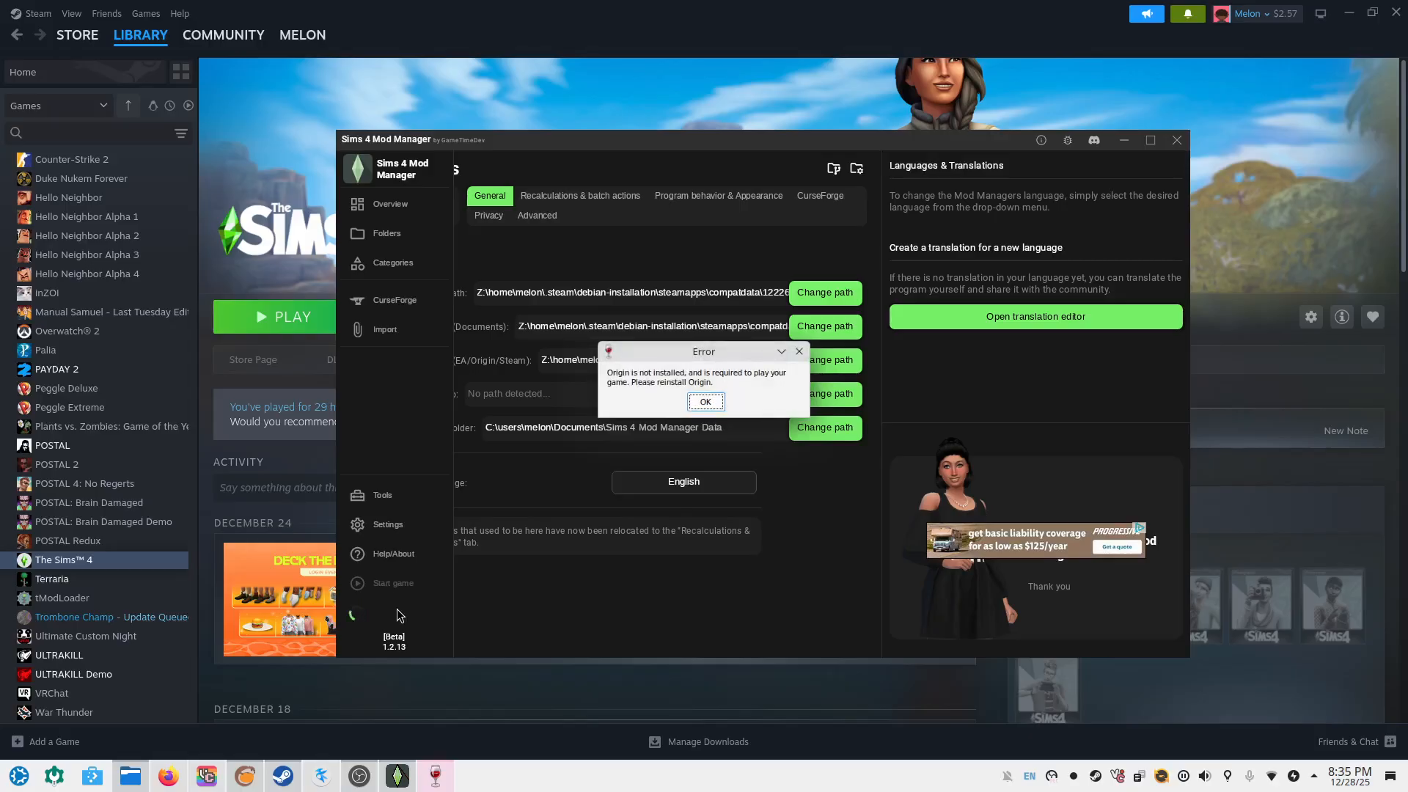
{"action": "left_click", "coordinate": [705, 402]}
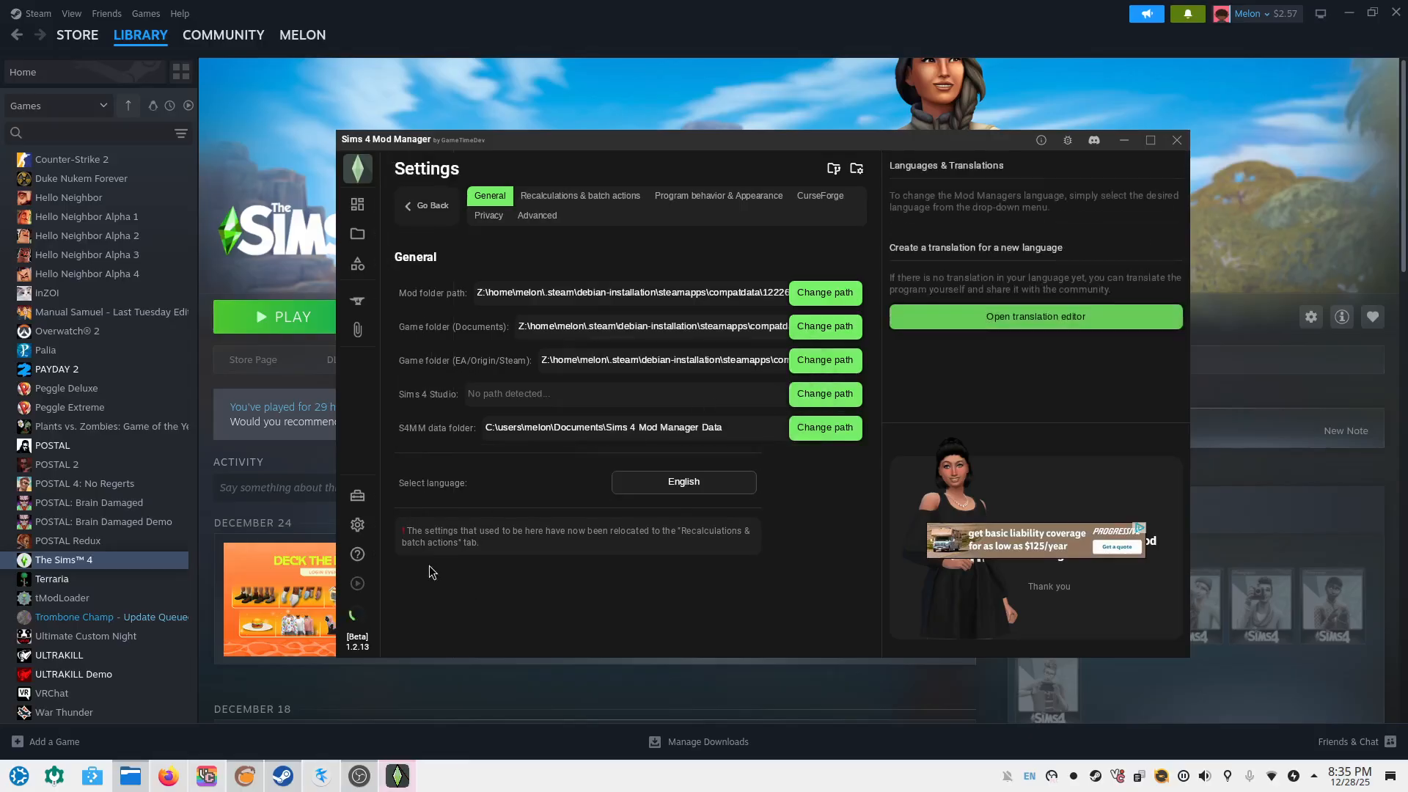
Open the mods overview and examine the contents of the 10_Cas CC 2 and 05_Family Mods folders
{"action": "mouse_move", "coordinate": [357, 616]}
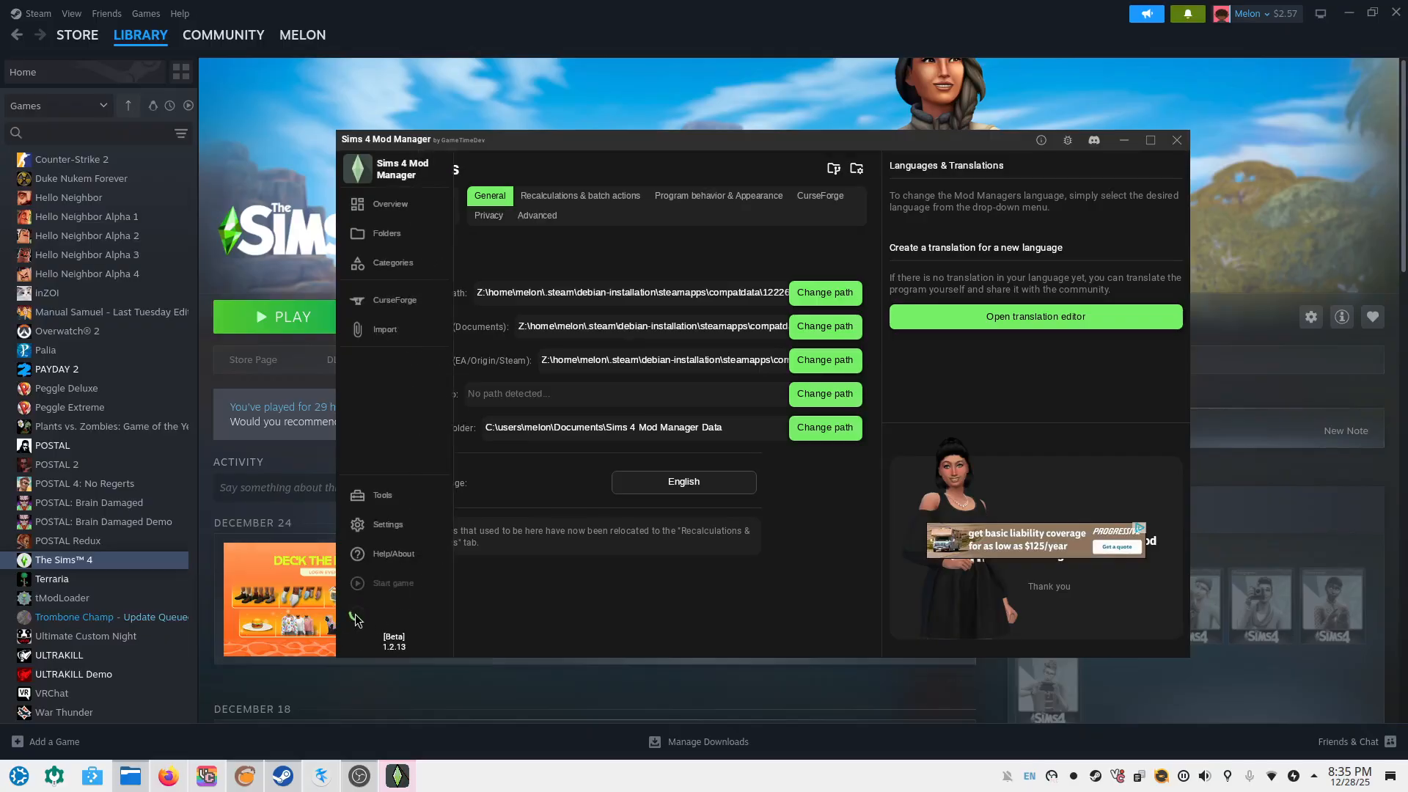
{"action": "left_click", "coordinate": [389, 202]}
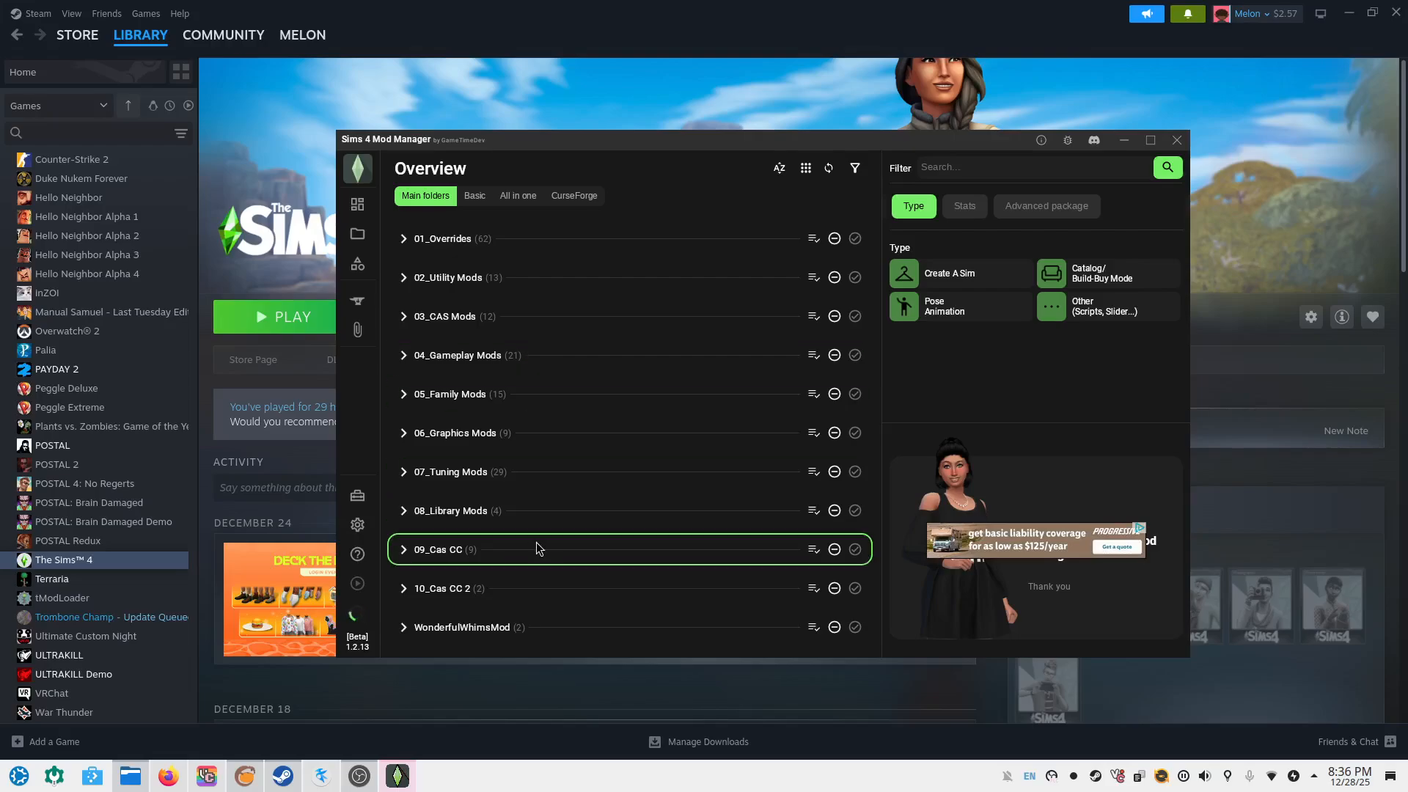
{"action": "left_click", "coordinate": [404, 587]}
{"action": "scroll", "coordinate": [418, 564], "scroll_direction": "down", "scroll_amount": 3}
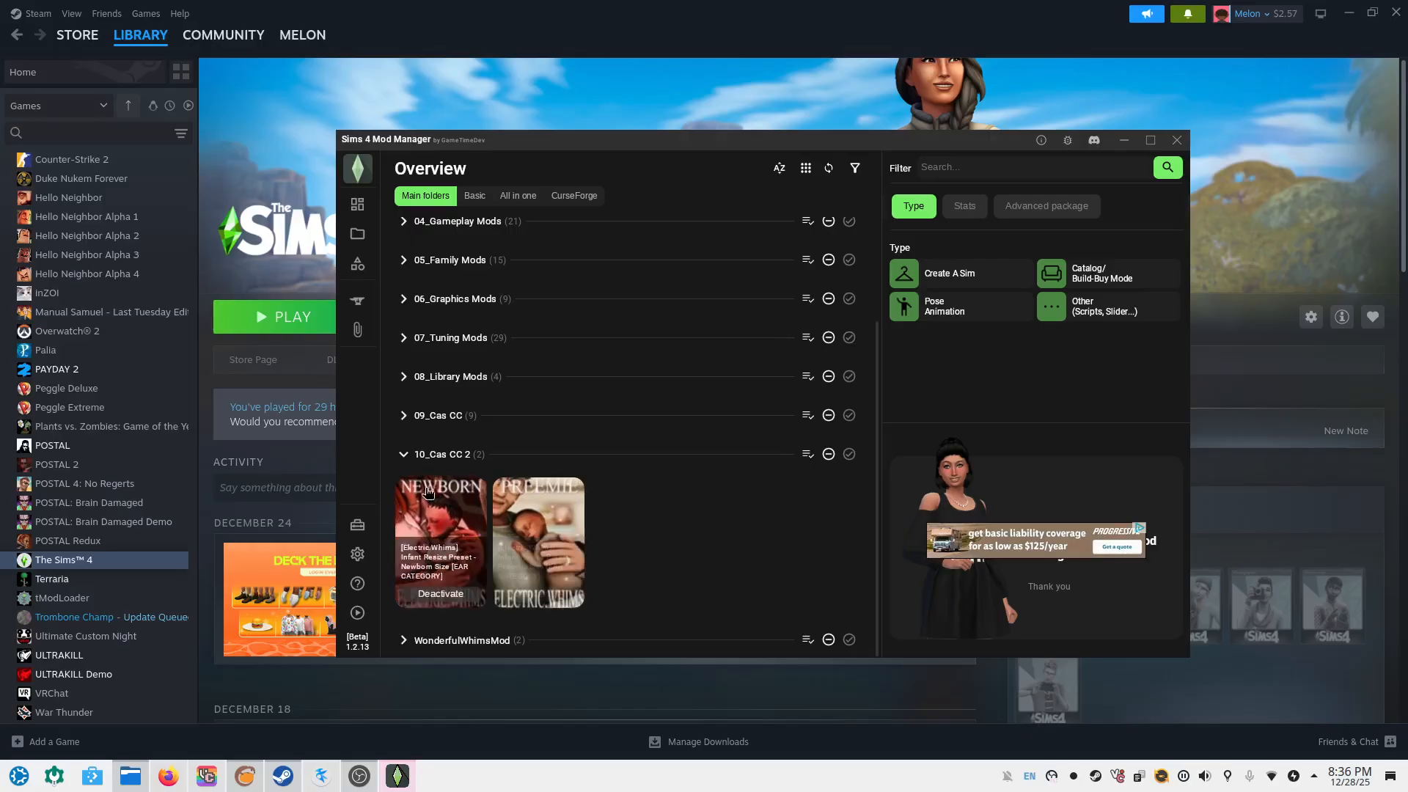
{"action": "mouse_move", "coordinate": [560, 503]}
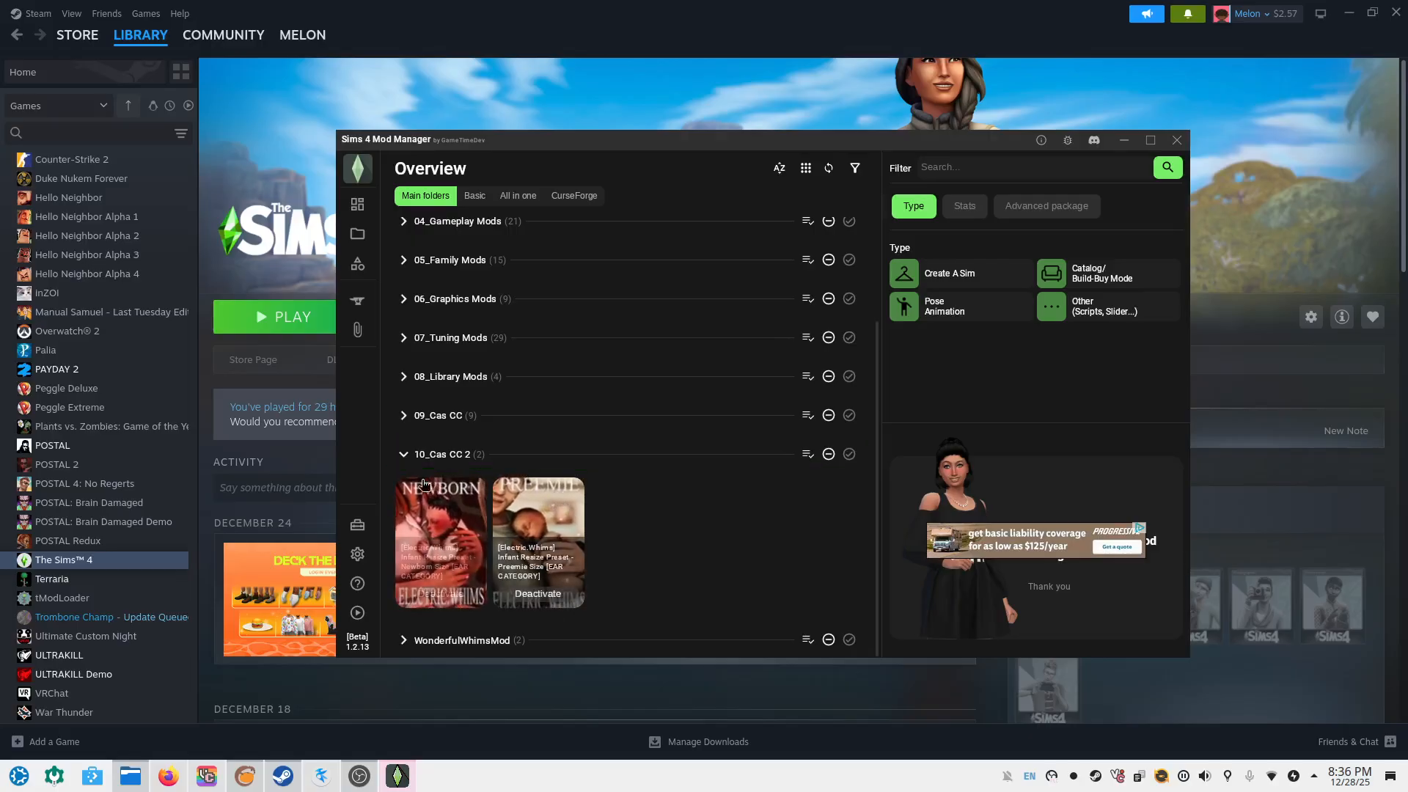
{"action": "left_click", "coordinate": [403, 454]}
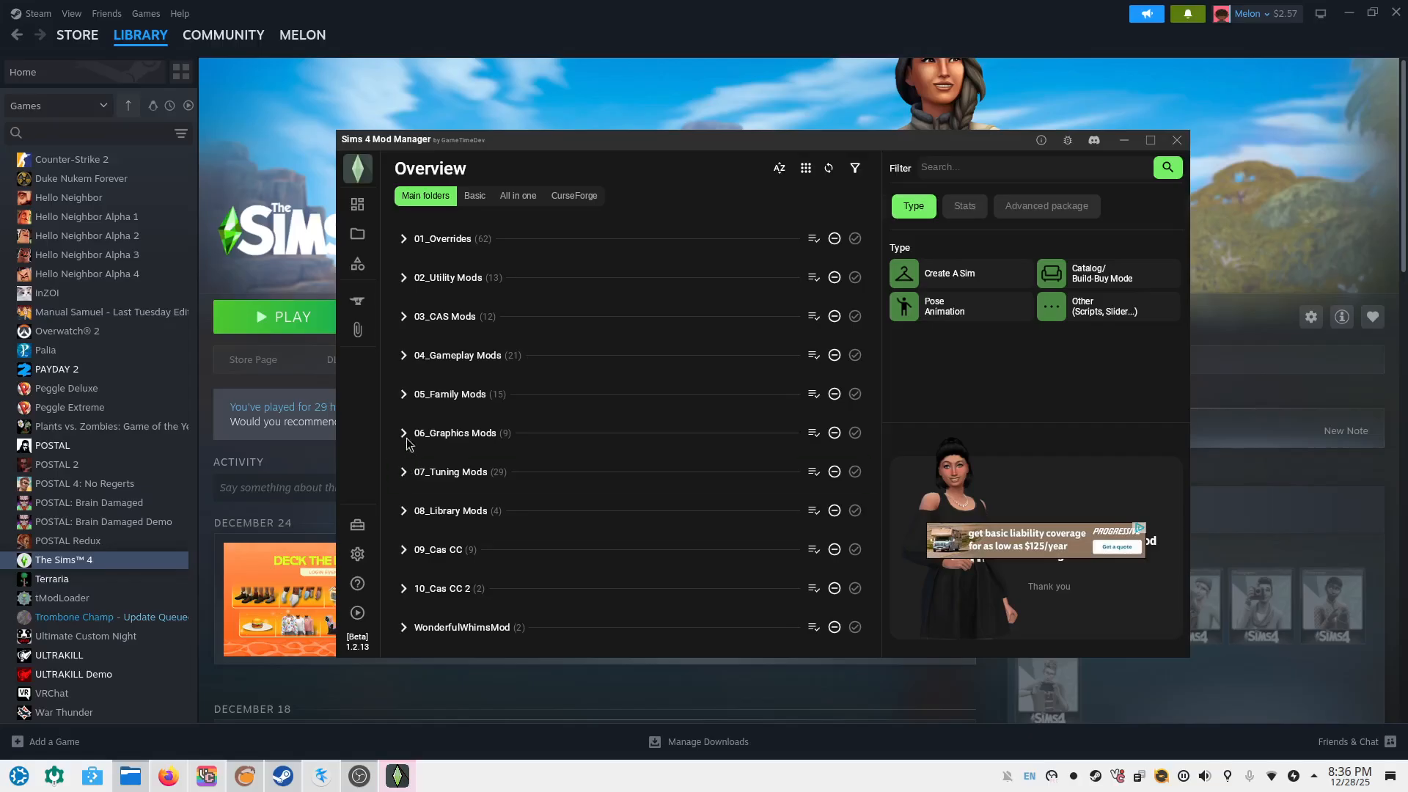
{"action": "left_click", "coordinate": [403, 394]}
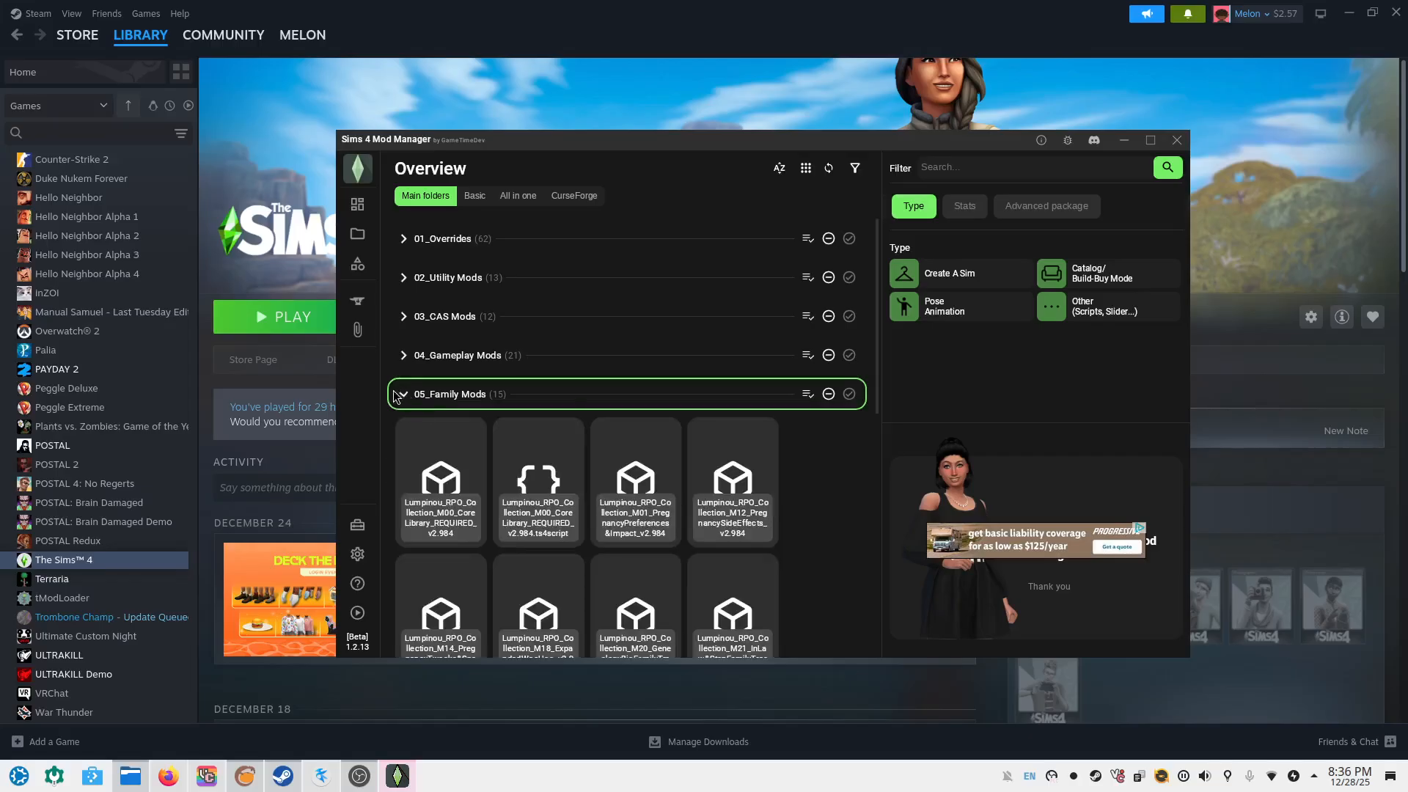
Collapse the 05_Family Mods folder and briefly examine the 04_Gameplay Mods and 01_Overrides folders
{"action": "left_click", "coordinate": [403, 394]}
{"action": "left_click", "coordinate": [403, 355]}
{"action": "left_click", "coordinate": [404, 356]}
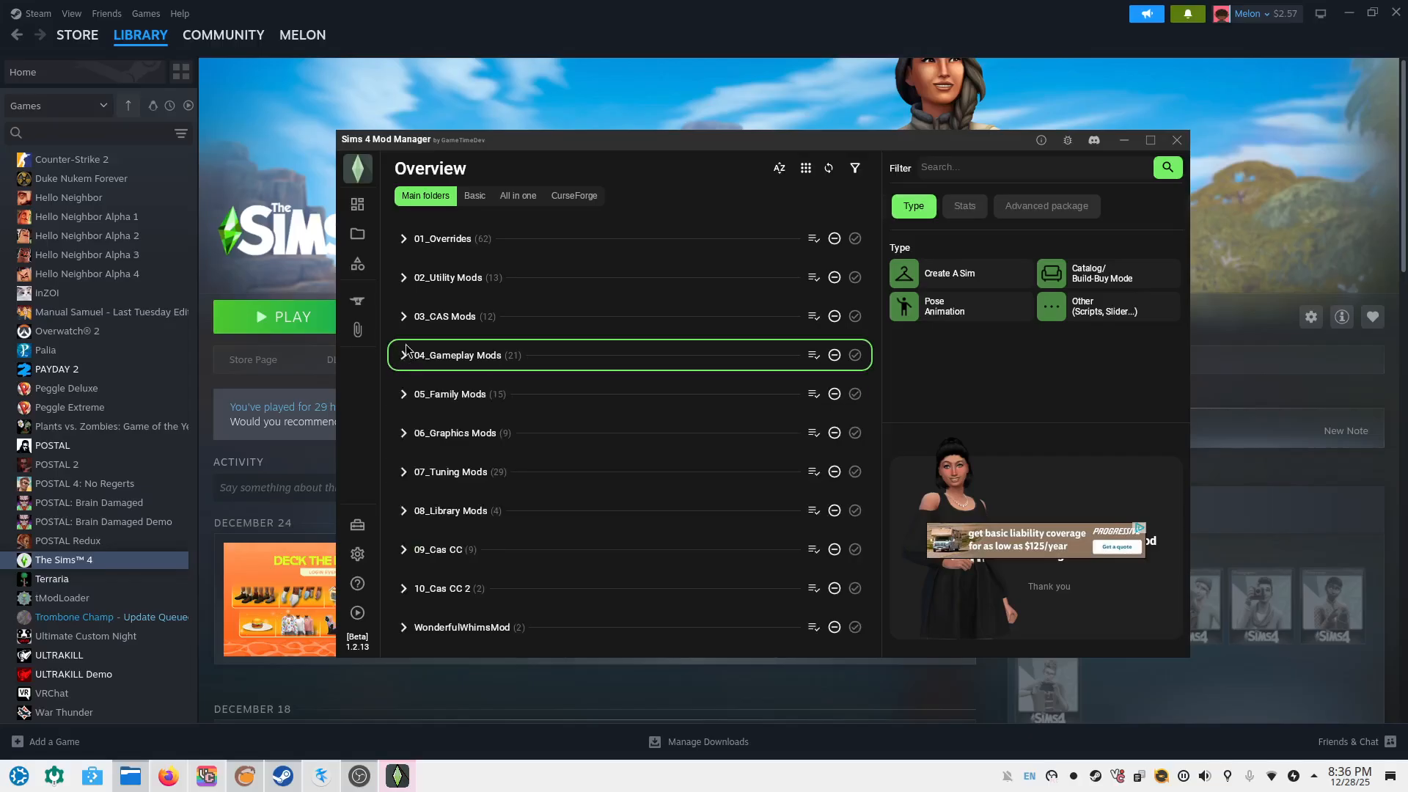
{"action": "left_click", "coordinate": [404, 240]}
{"action": "left_click", "coordinate": [404, 242]}
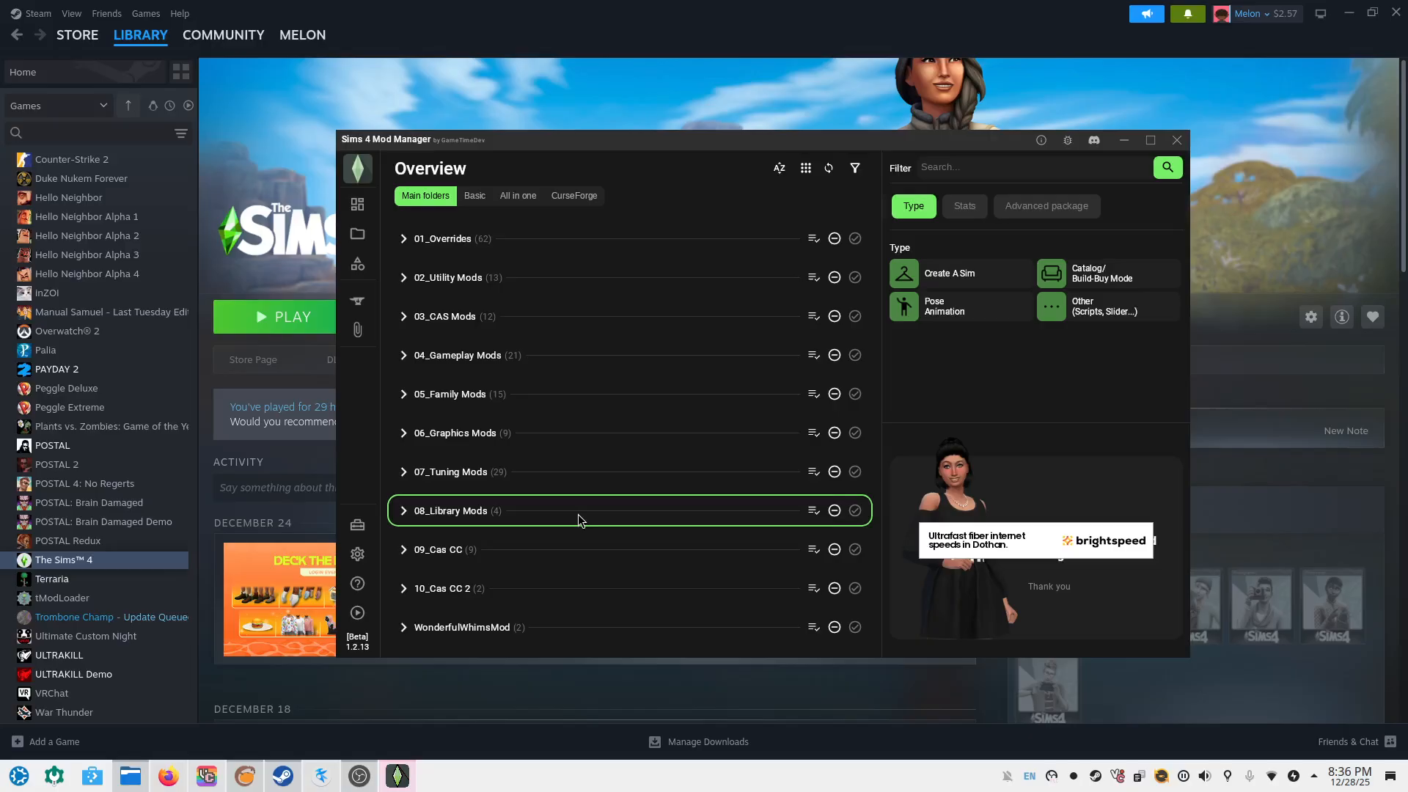
Close Sims 4 Mod Manager and minimize the file manager window showing The Sims 4 game folder
{"action": "mouse_move", "coordinate": [363, 623]}
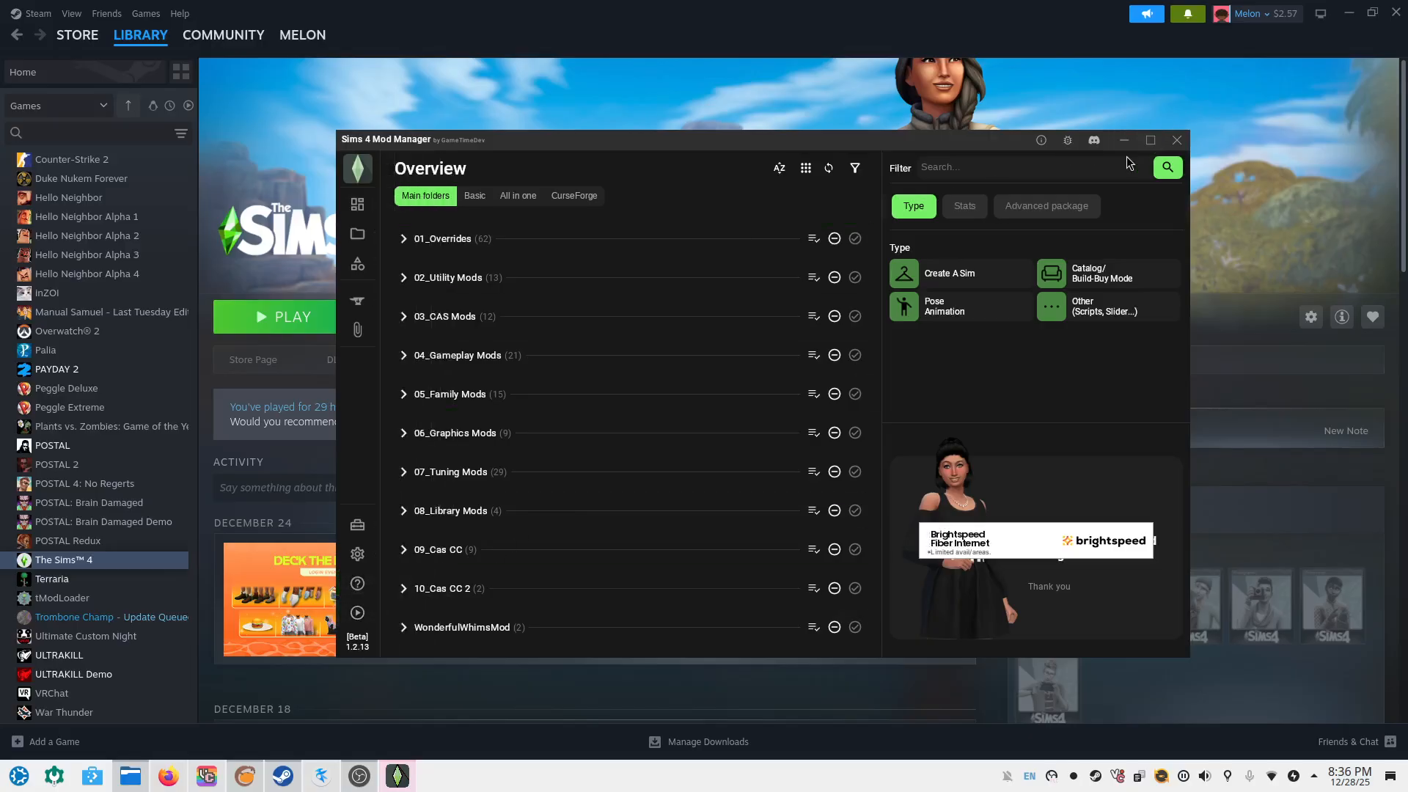
{"action": "mouse_move", "coordinate": [737, 150]}
{"action": "left_mouse_down"}
{"action": "mouse_move", "coordinate": [733, 175]}
{"action": "mouse_move", "coordinate": [718, 158]}
{"action": "left_mouse_up"}
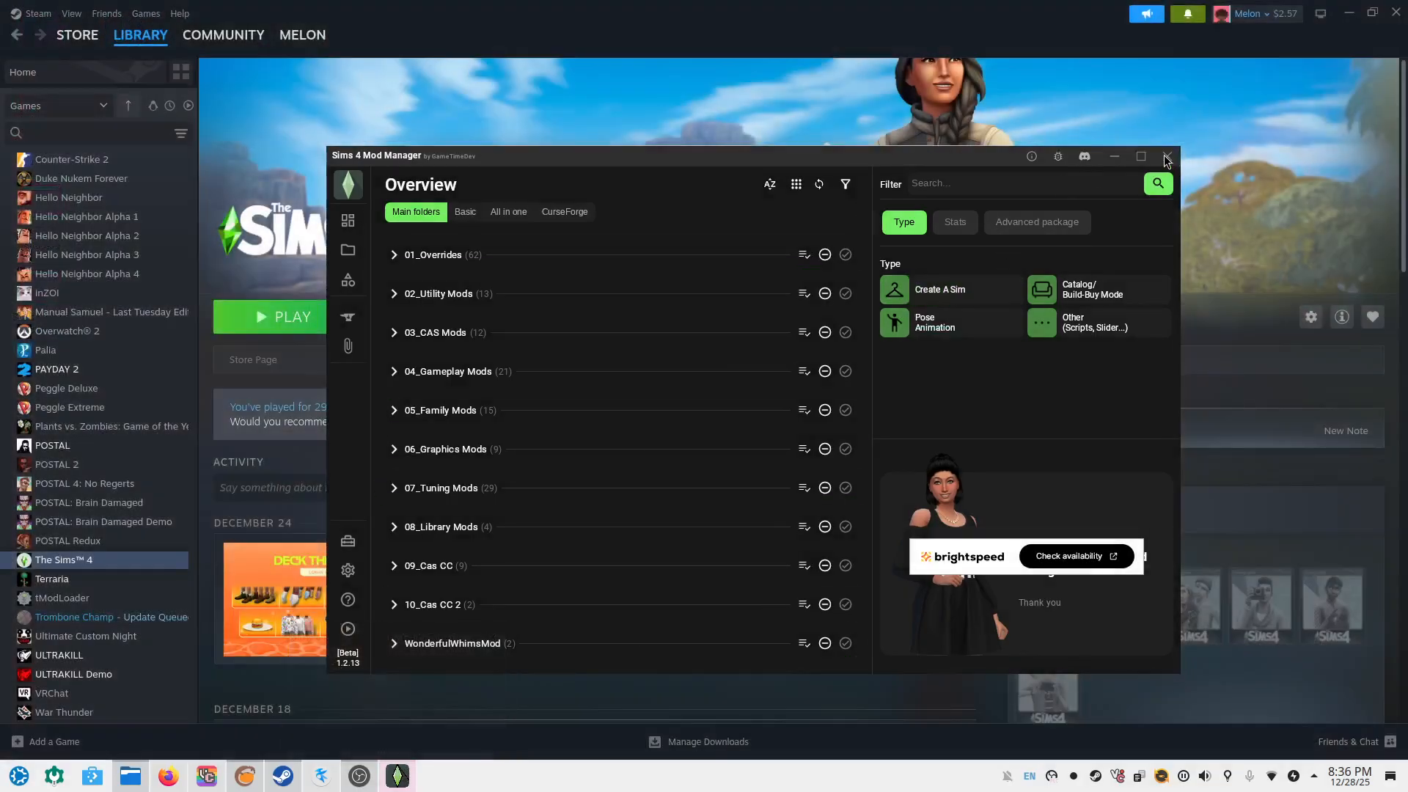
{"action": "left_click", "coordinate": [1167, 158]}
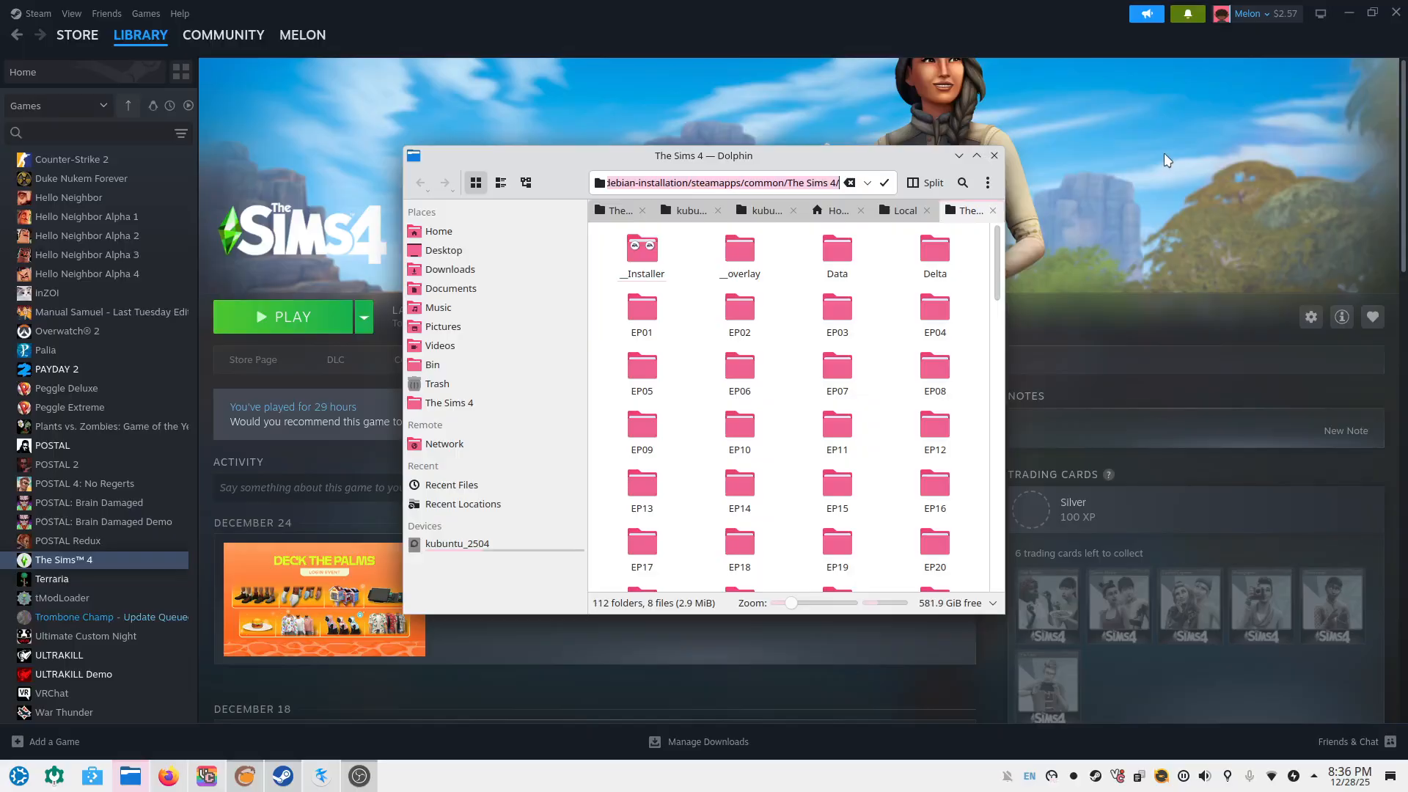
{"action": "left_click", "coordinate": [958, 157]}
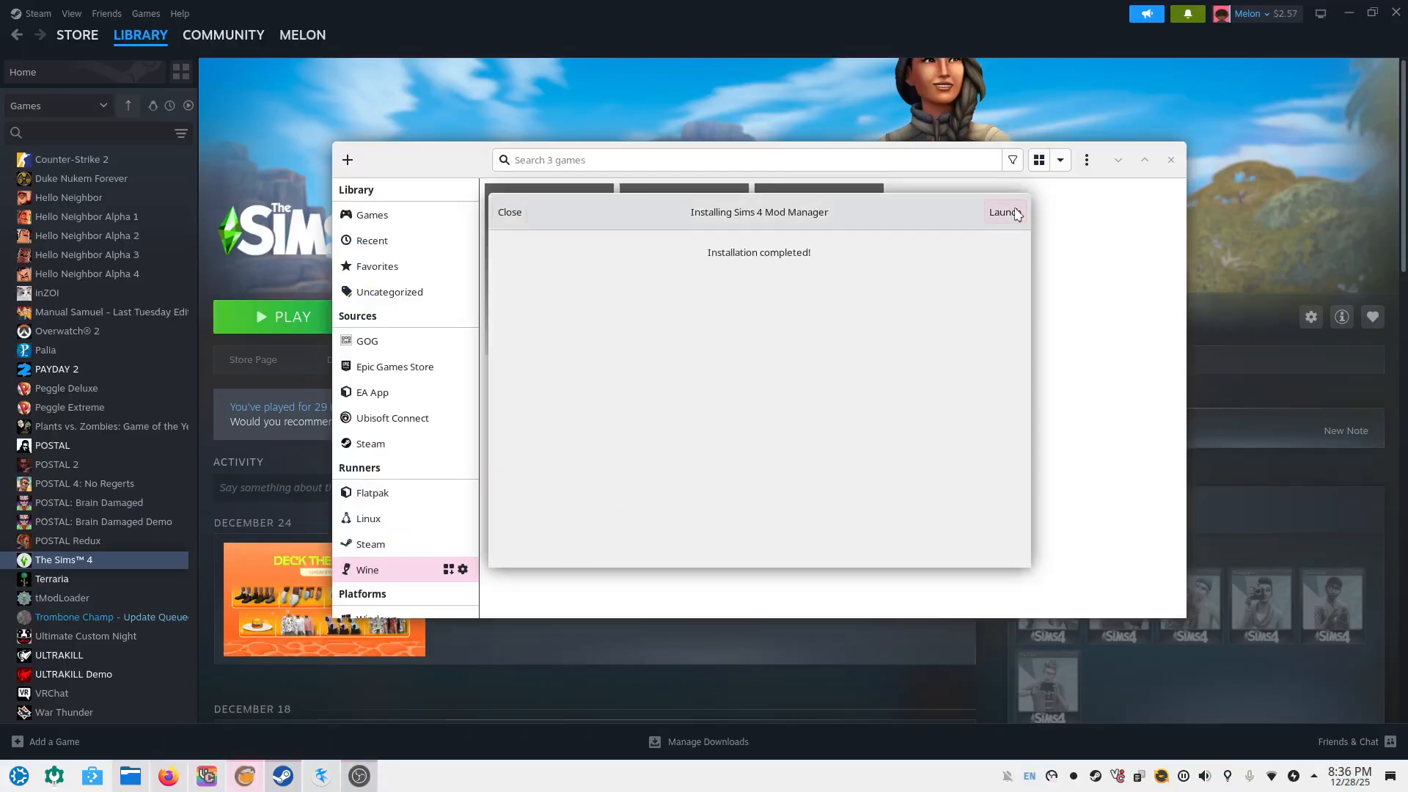
Try to launch Sims 4 Mod Manager from the completed Lutris installation window, read the error message and dismiss it
{"action": "left_click", "coordinate": [1005, 212]}
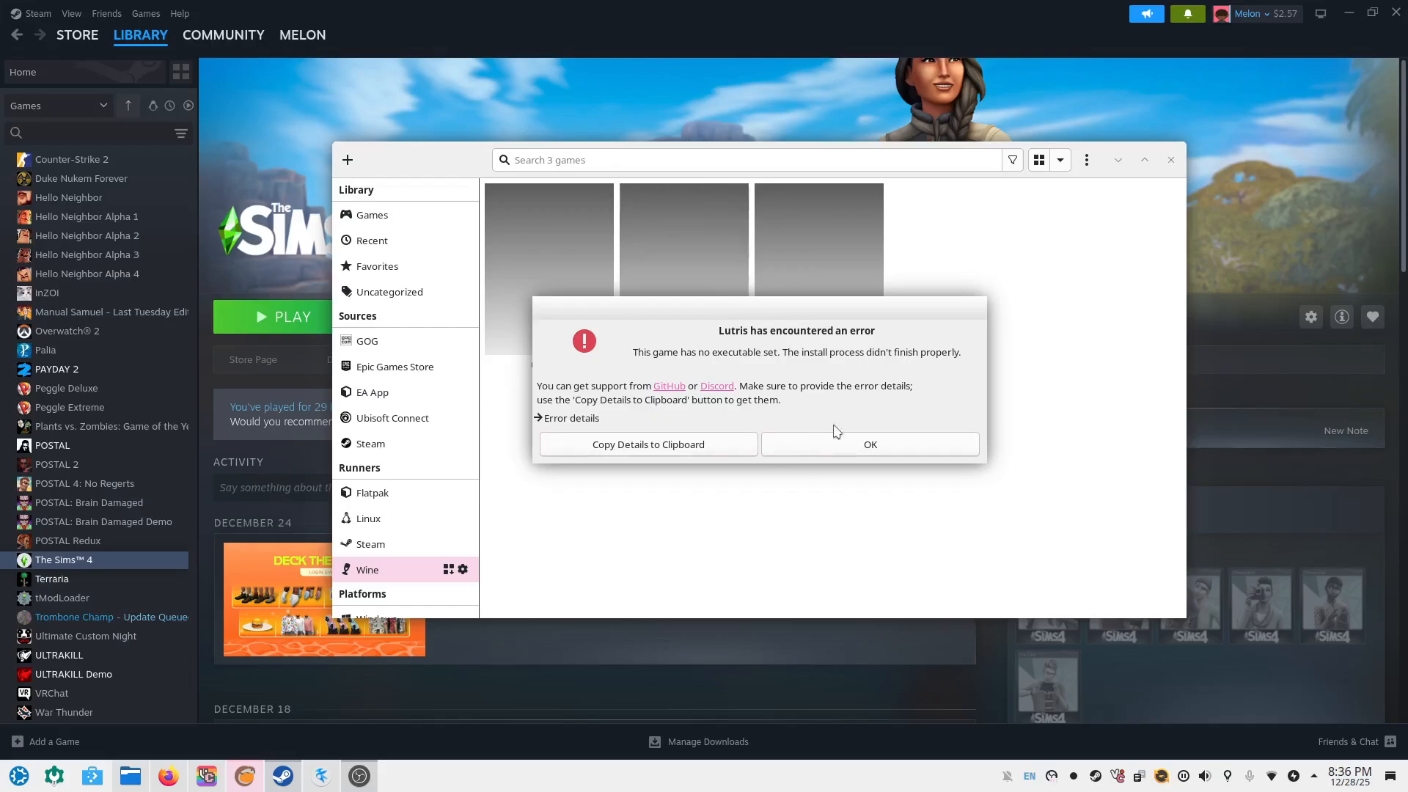
{"action": "left_click_drag", "start_coordinate": [637, 352], "coordinate": [880, 353]}
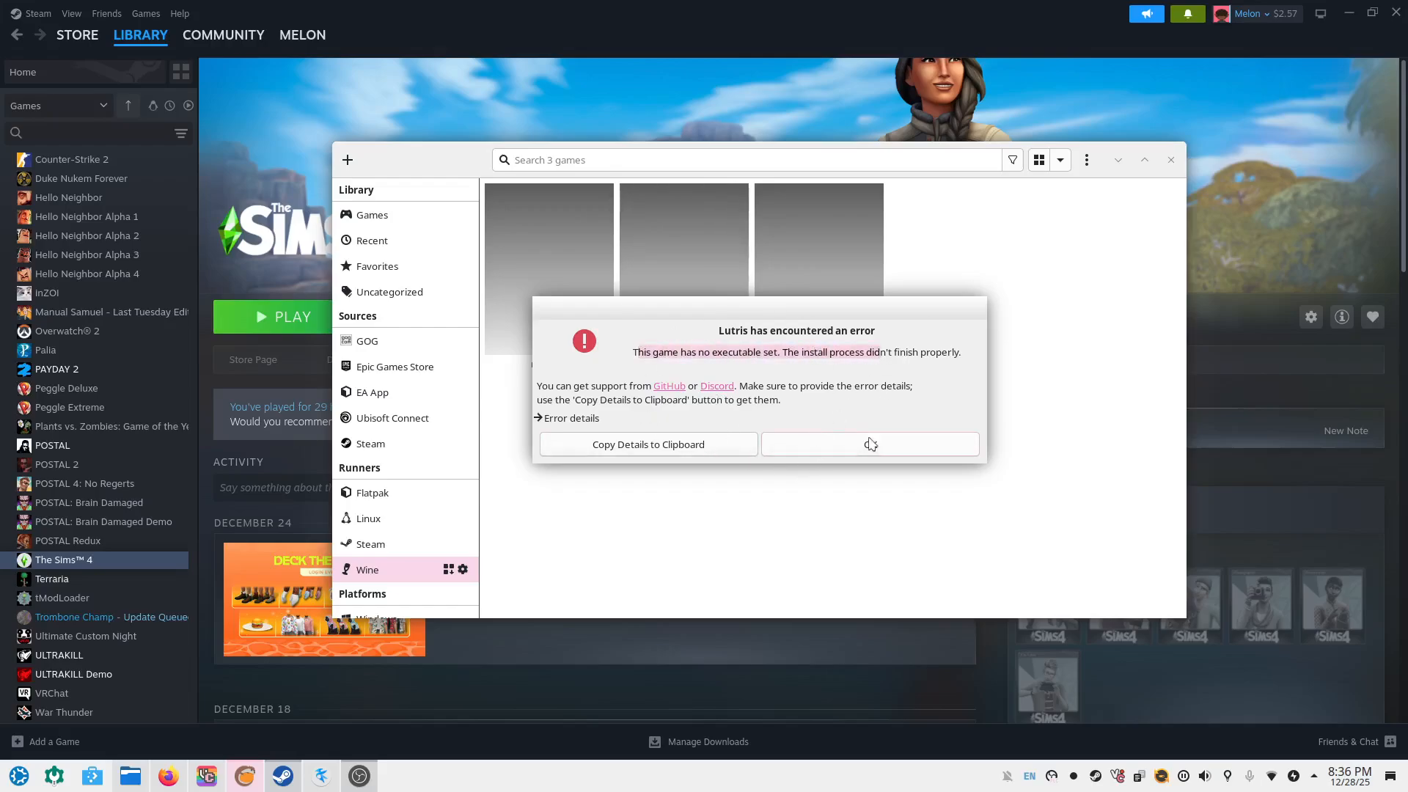
{"action": "left_click", "coordinate": [807, 353]}
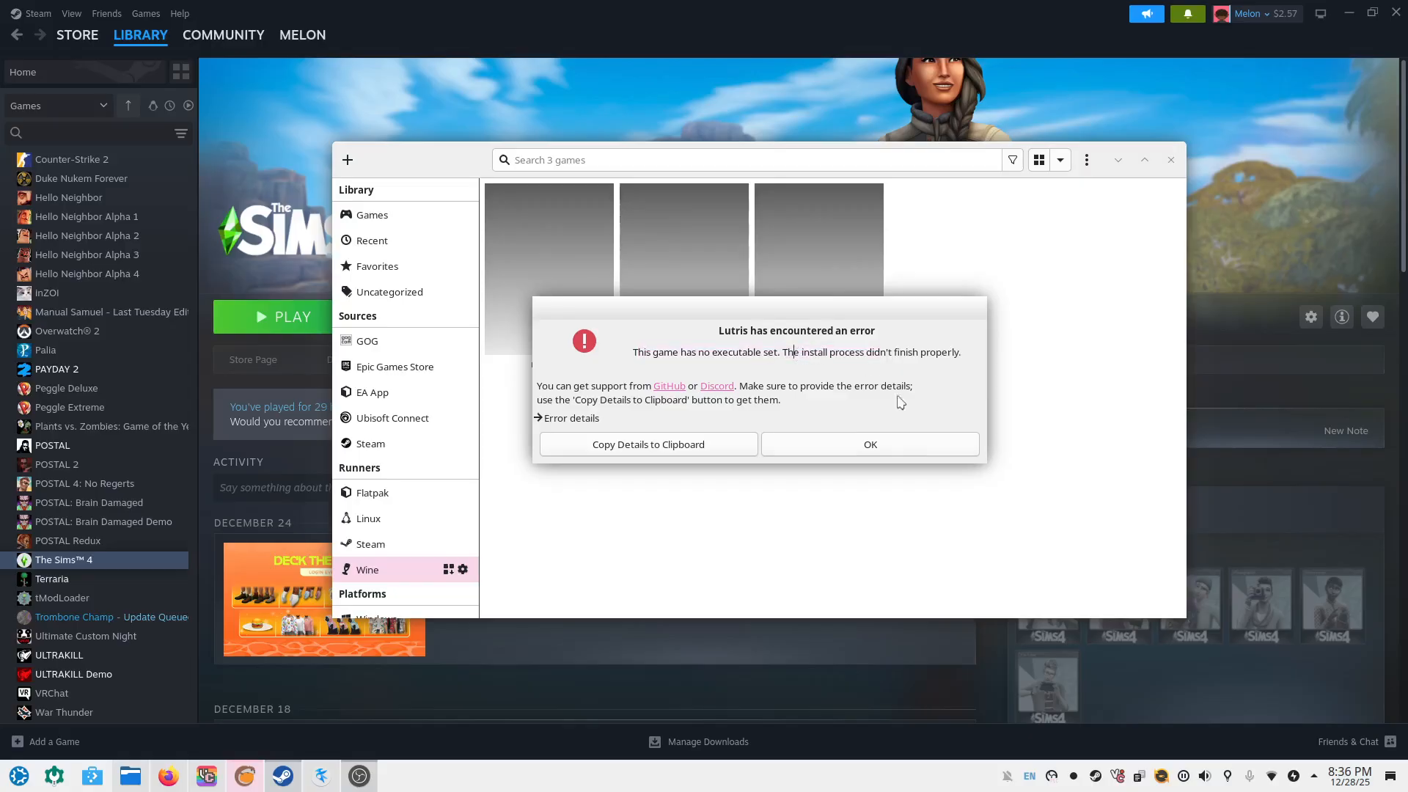
{"action": "left_click", "coordinate": [913, 455]}
Open the Wine configuration of the Sims 4 Mod Manager entry, examine its settings pages including the drive mappings, and close it unchanged
{"action": "left_click", "coordinate": [669, 328]}
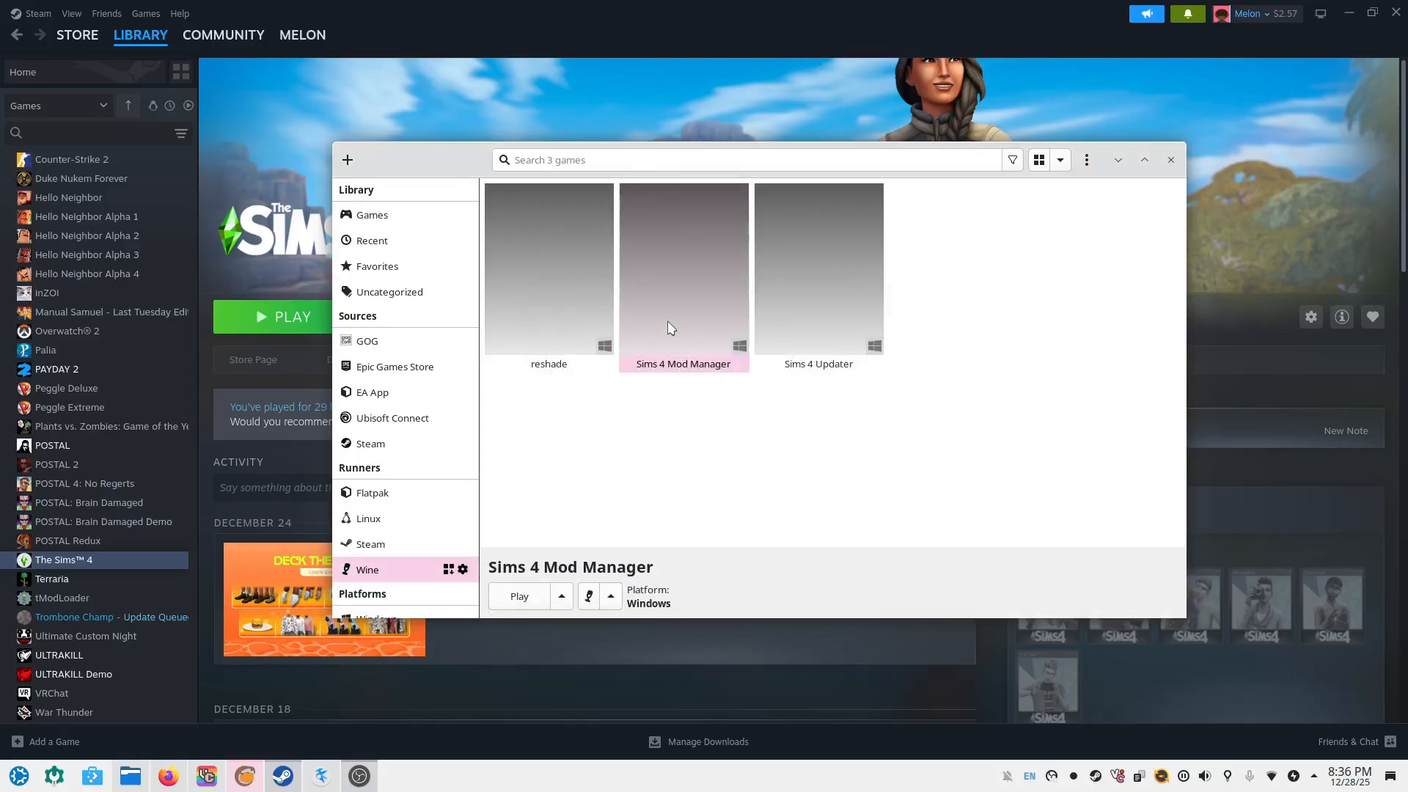
{"action": "left_click", "coordinate": [610, 595]}
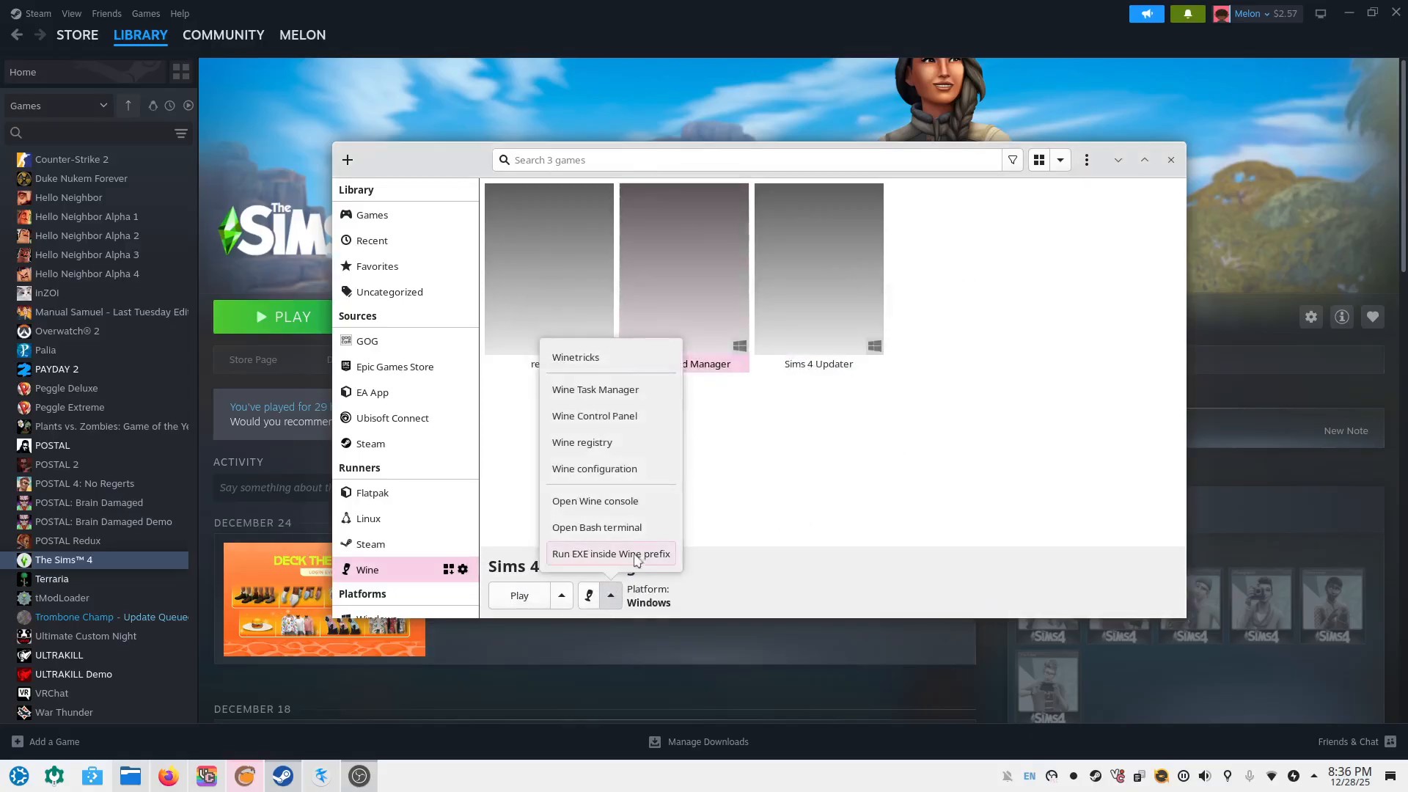
{"action": "left_click", "coordinate": [627, 469]}
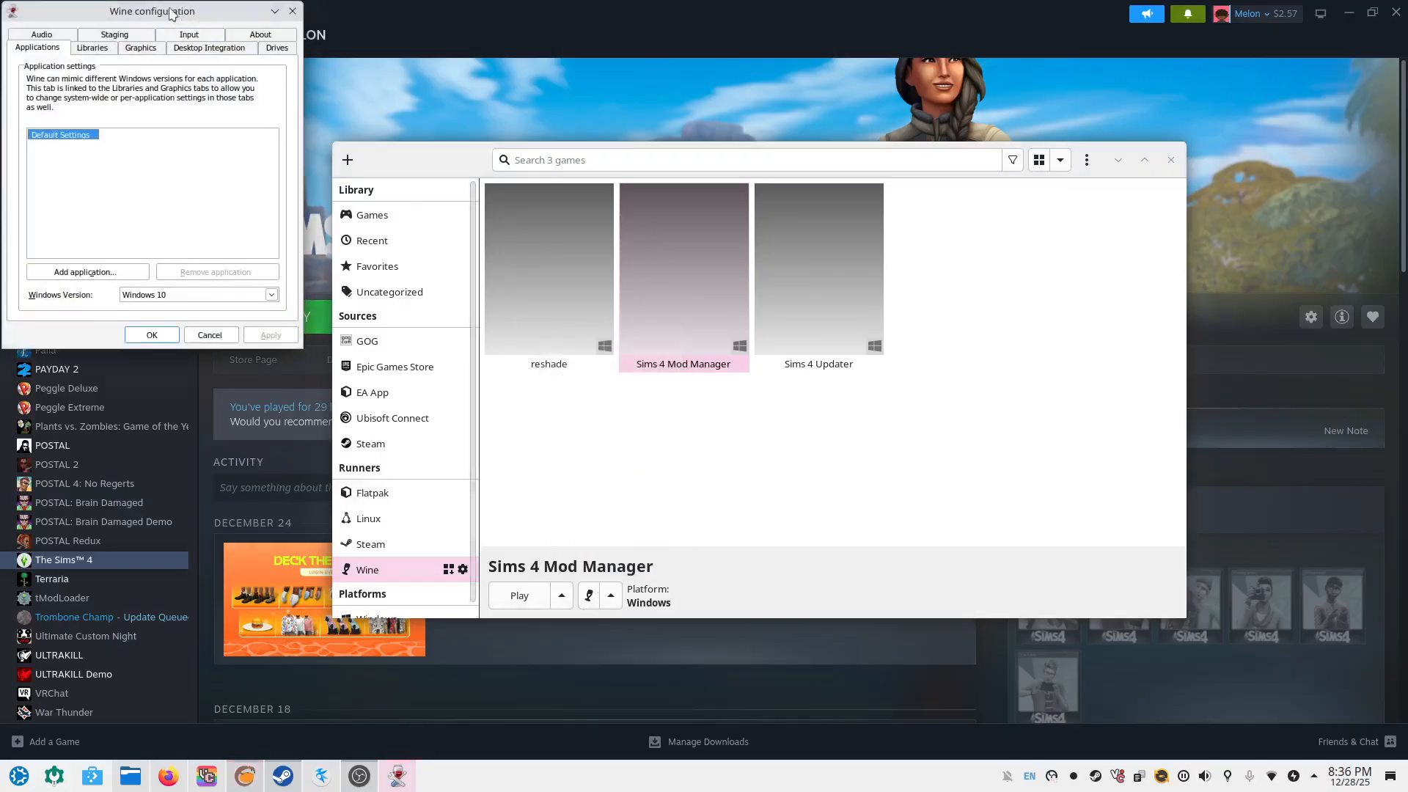
{"action": "left_click_drag", "start_coordinate": [168, 25], "coordinate": [875, 256]}
{"action": "left_click", "coordinate": [808, 283]}
{"action": "left_click", "coordinate": [770, 283]}
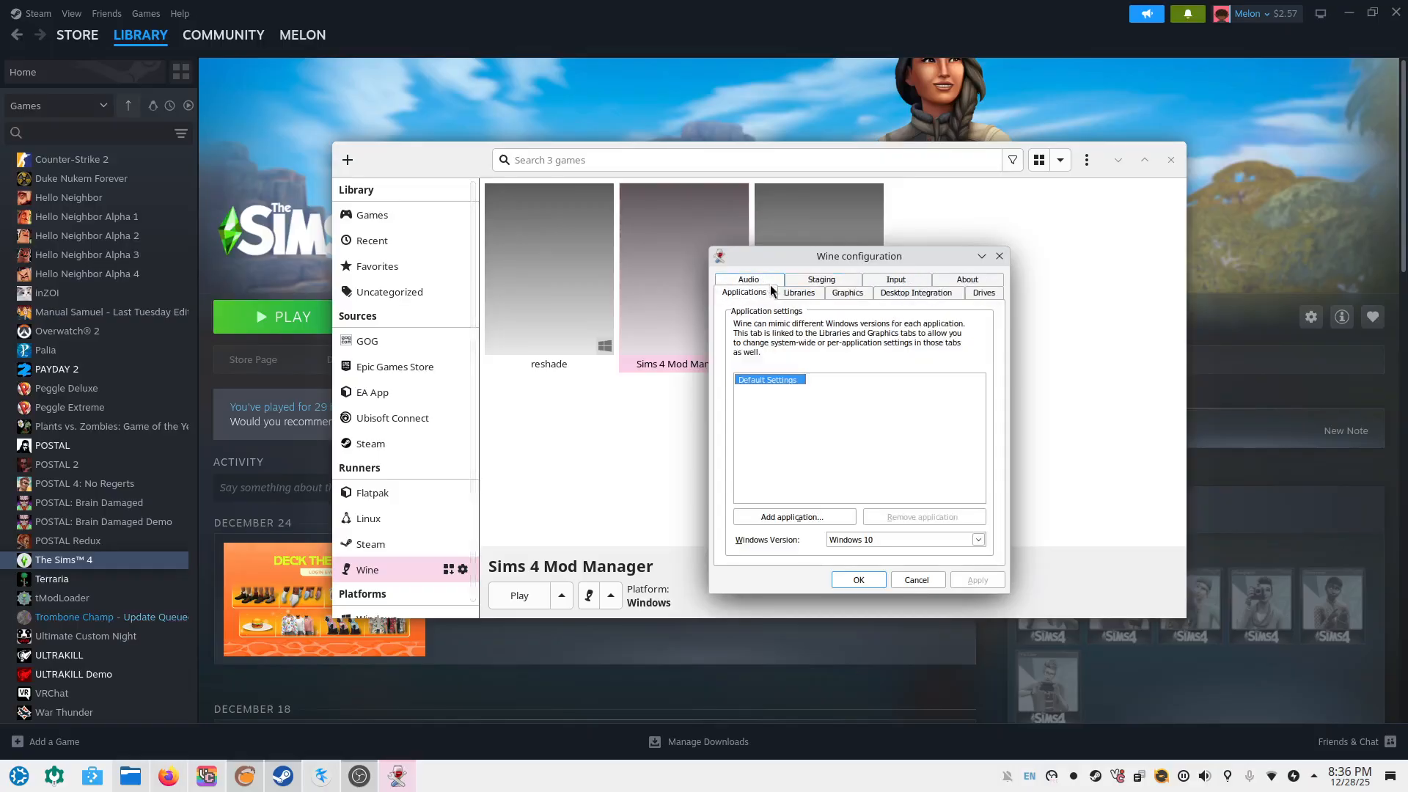
{"action": "left_click", "coordinate": [810, 293]}
{"action": "left_click", "coordinate": [855, 292]}
{"action": "left_click", "coordinate": [906, 295]}
{"action": "left_click", "coordinate": [911, 284]}
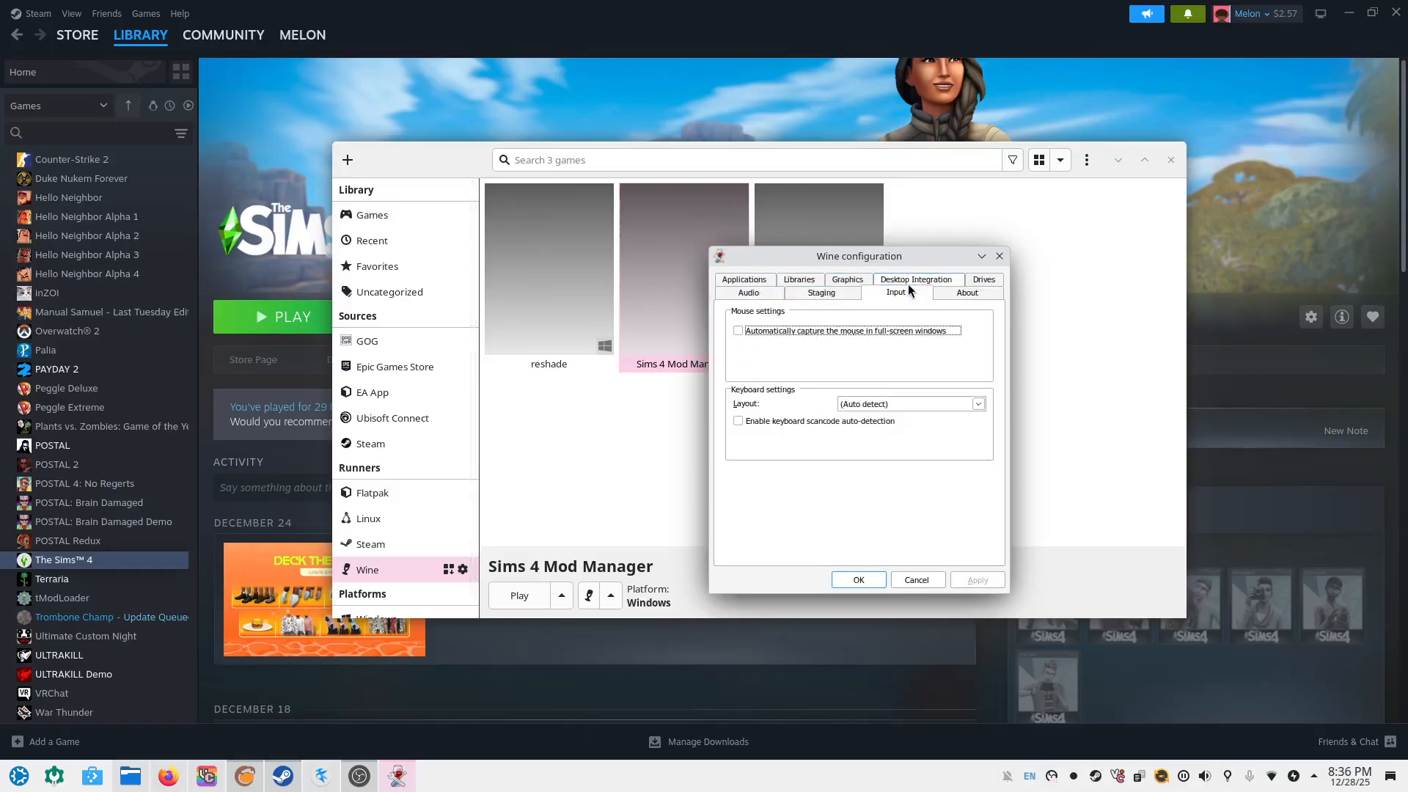
{"action": "left_click", "coordinate": [936, 283]}
{"action": "left_click", "coordinate": [962, 297]}
{"action": "left_click", "coordinate": [979, 294]}
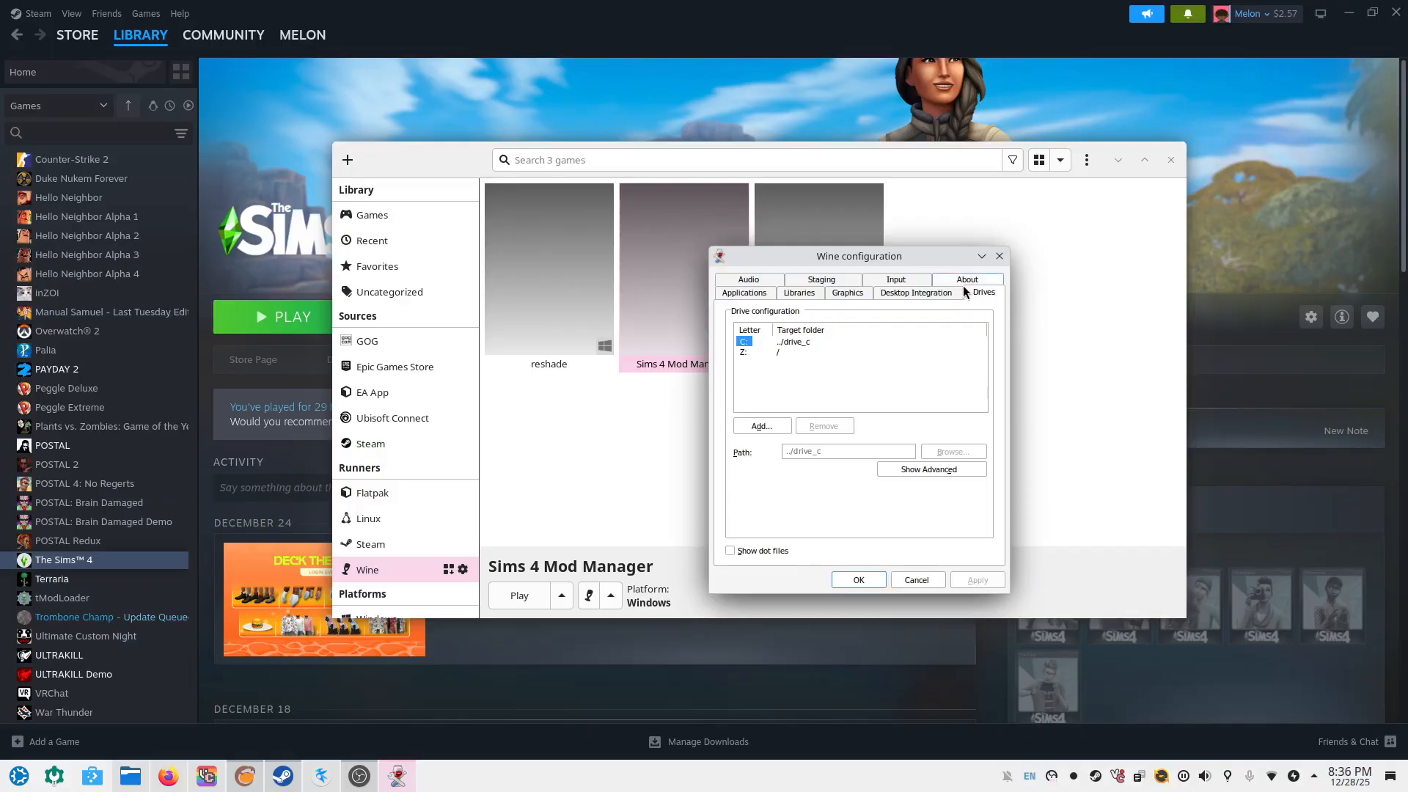
{"action": "left_click", "coordinate": [999, 256]}
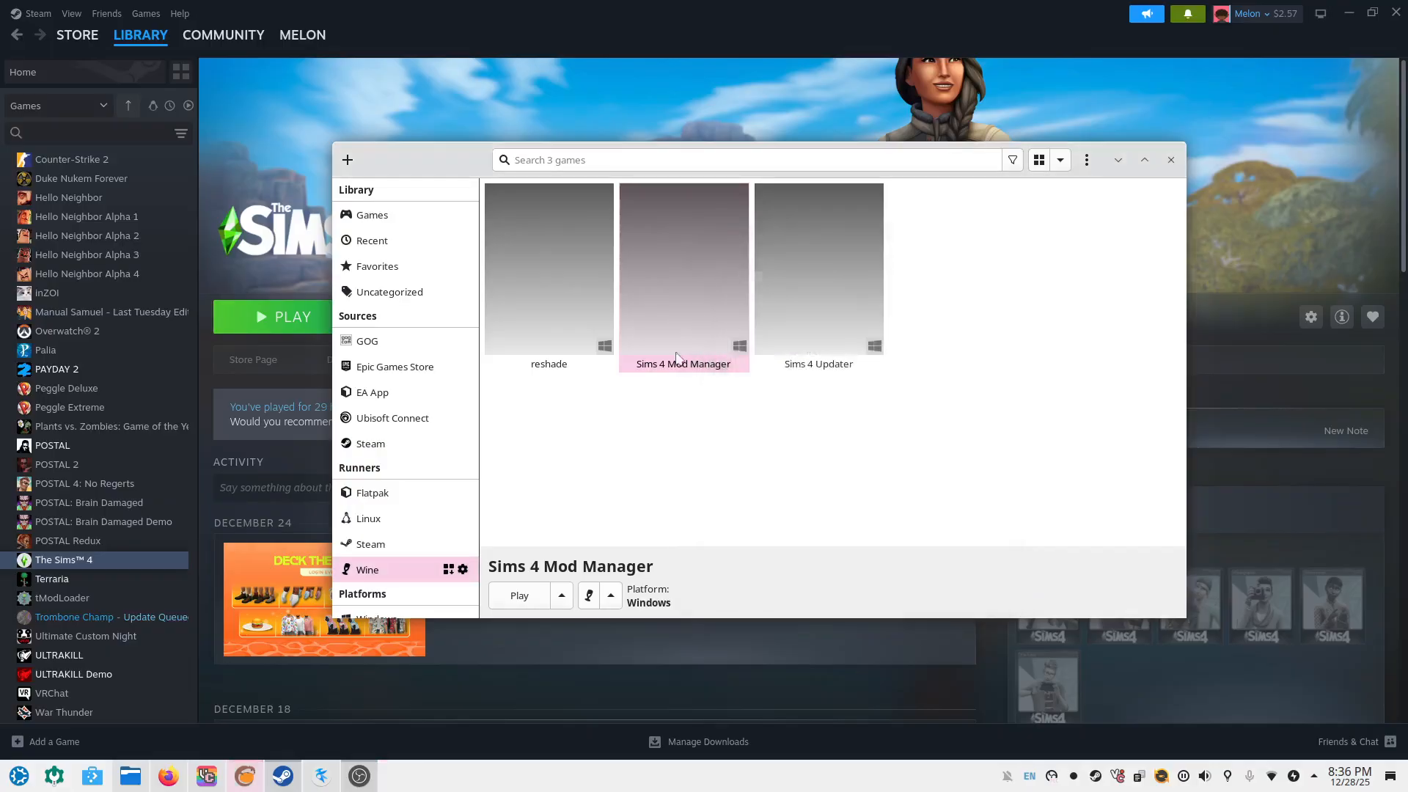
Configure the Sims 4 Mod Manager entry to use S4MM-Win-1.2.13-beta.exe from the Downloads folder as its executable, and save
{"action": "left_click", "coordinate": [555, 598]}
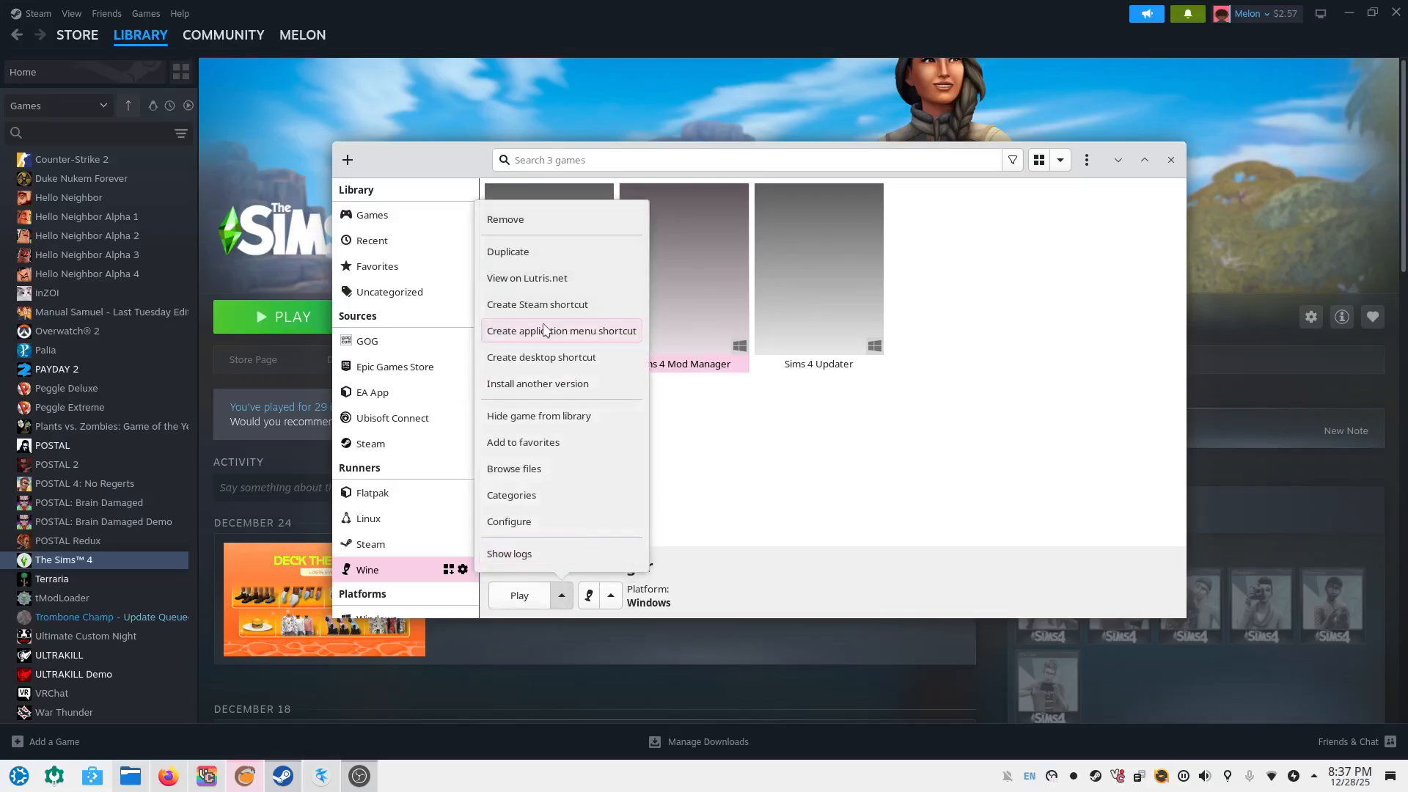
{"action": "left_click", "coordinate": [538, 521]}
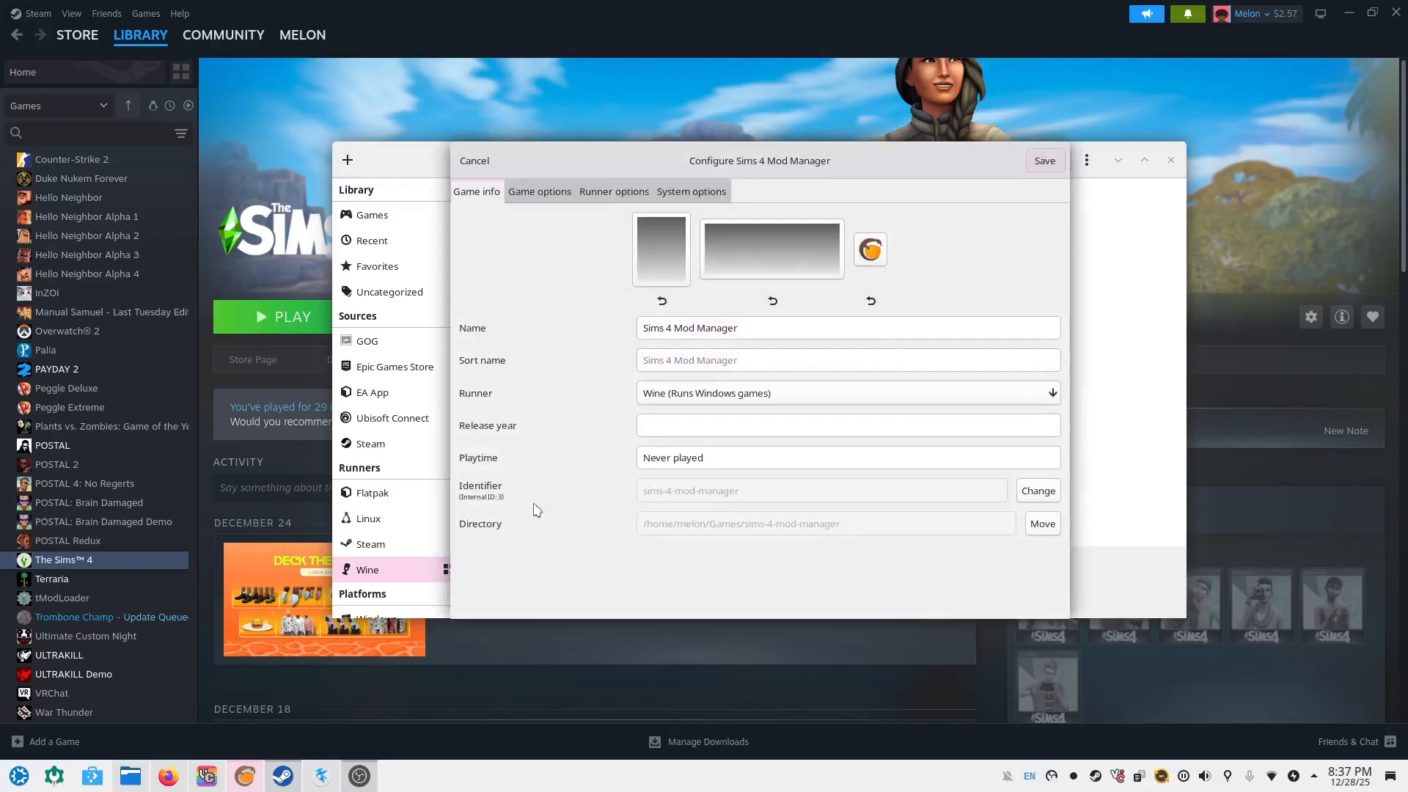
{"action": "left_click", "coordinate": [552, 202]}
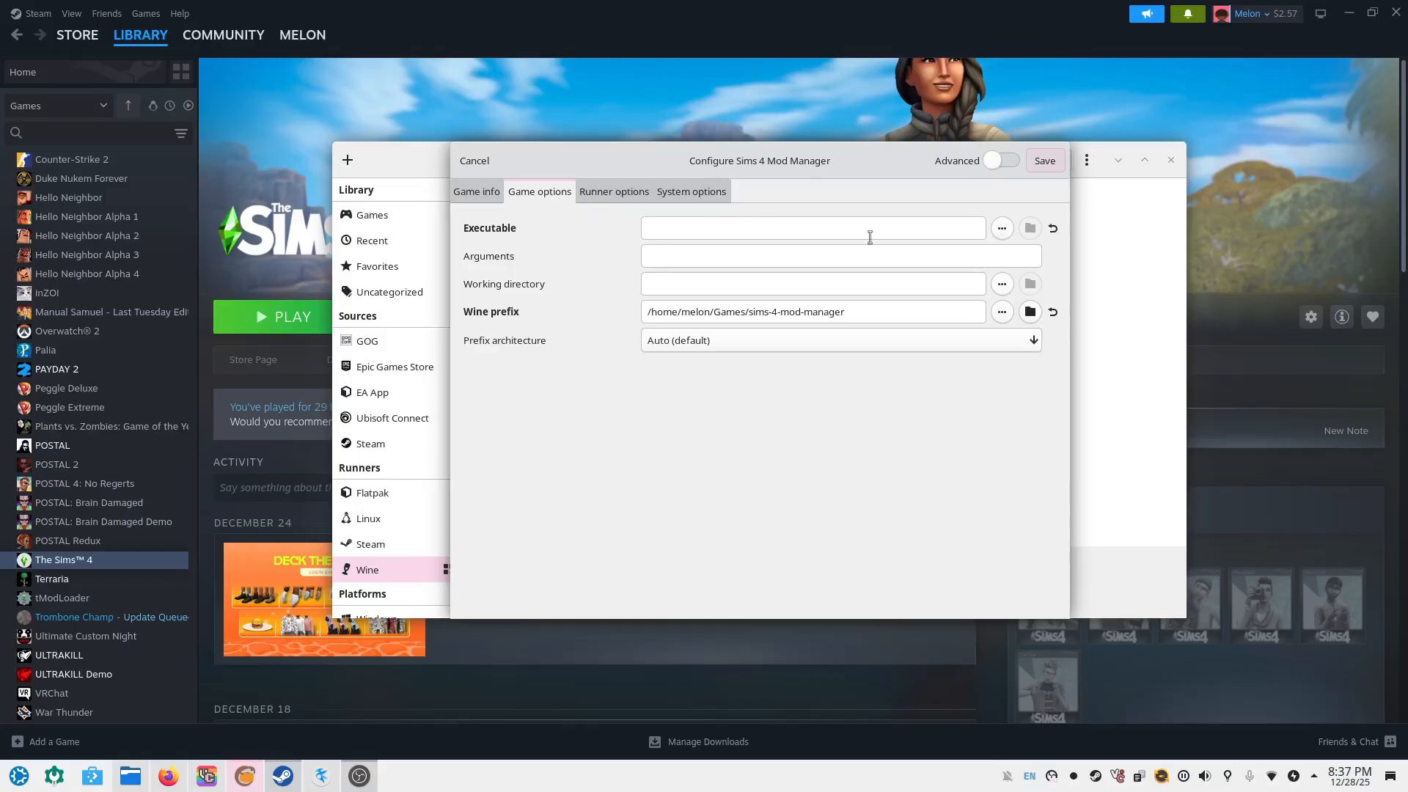
{"action": "left_click", "coordinate": [1001, 229]}
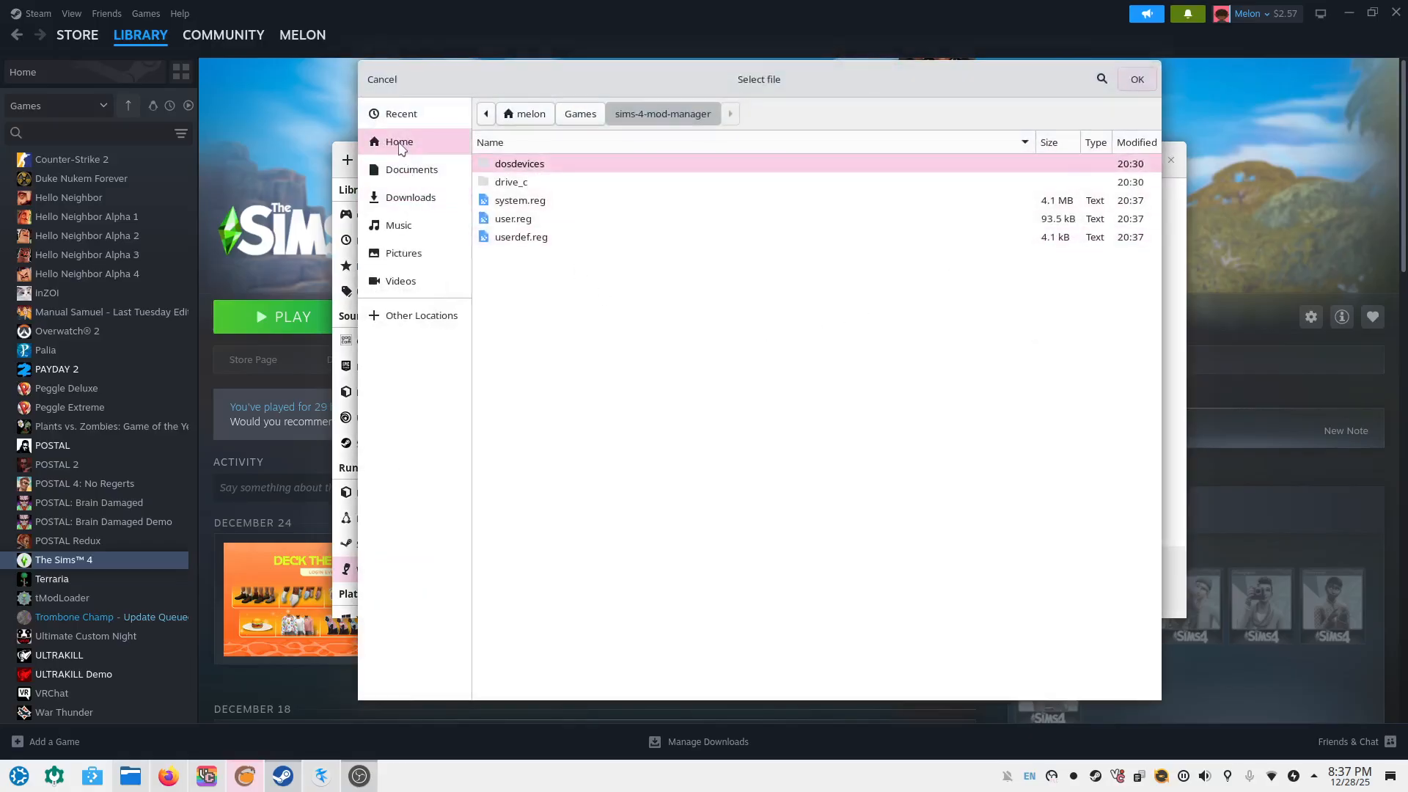
{"action": "left_click", "coordinate": [400, 143]}
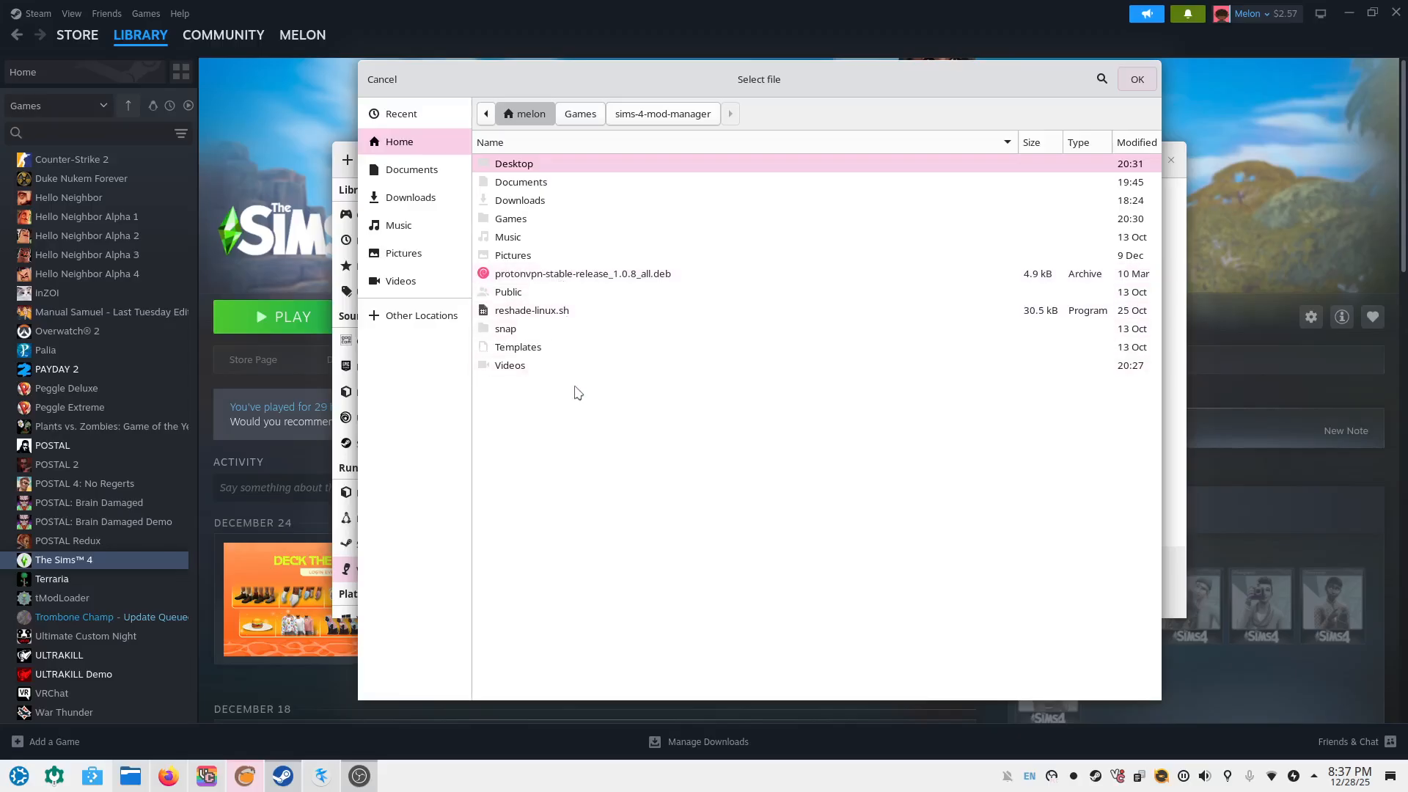
{"action": "left_click", "coordinate": [415, 198]}
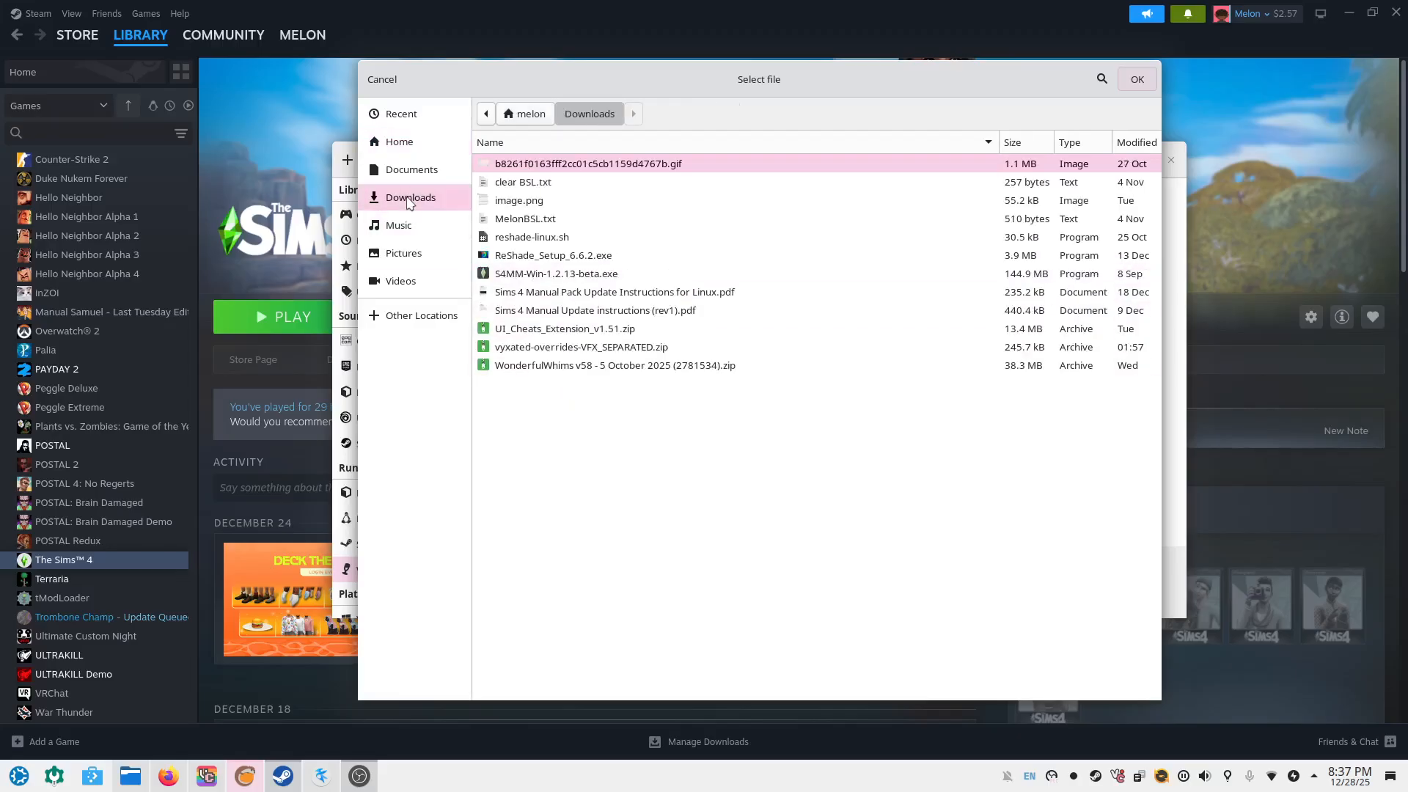
{"action": "left_click", "coordinate": [594, 273]}
{"action": "left_click", "coordinate": [1136, 80]}
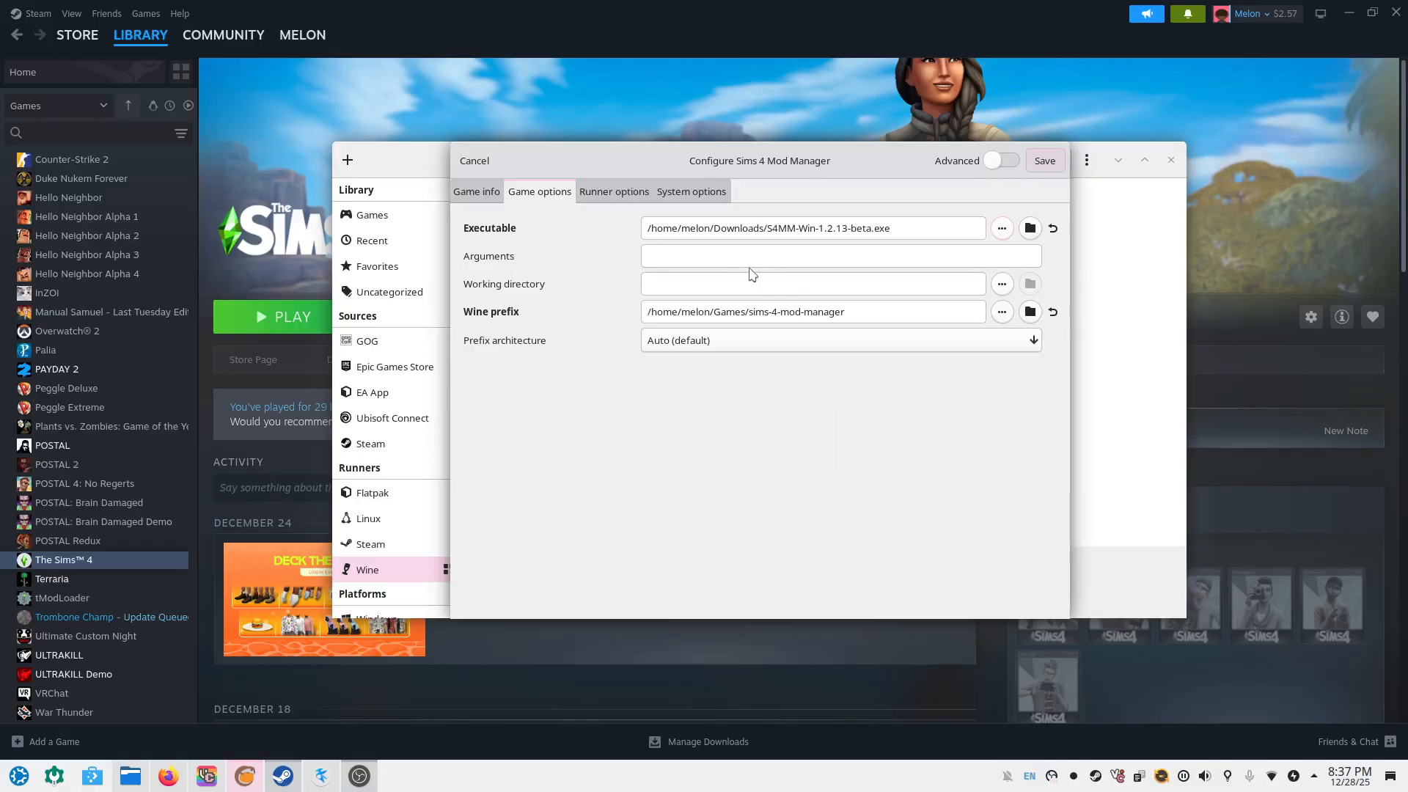
{"action": "left_click", "coordinate": [1043, 162]}
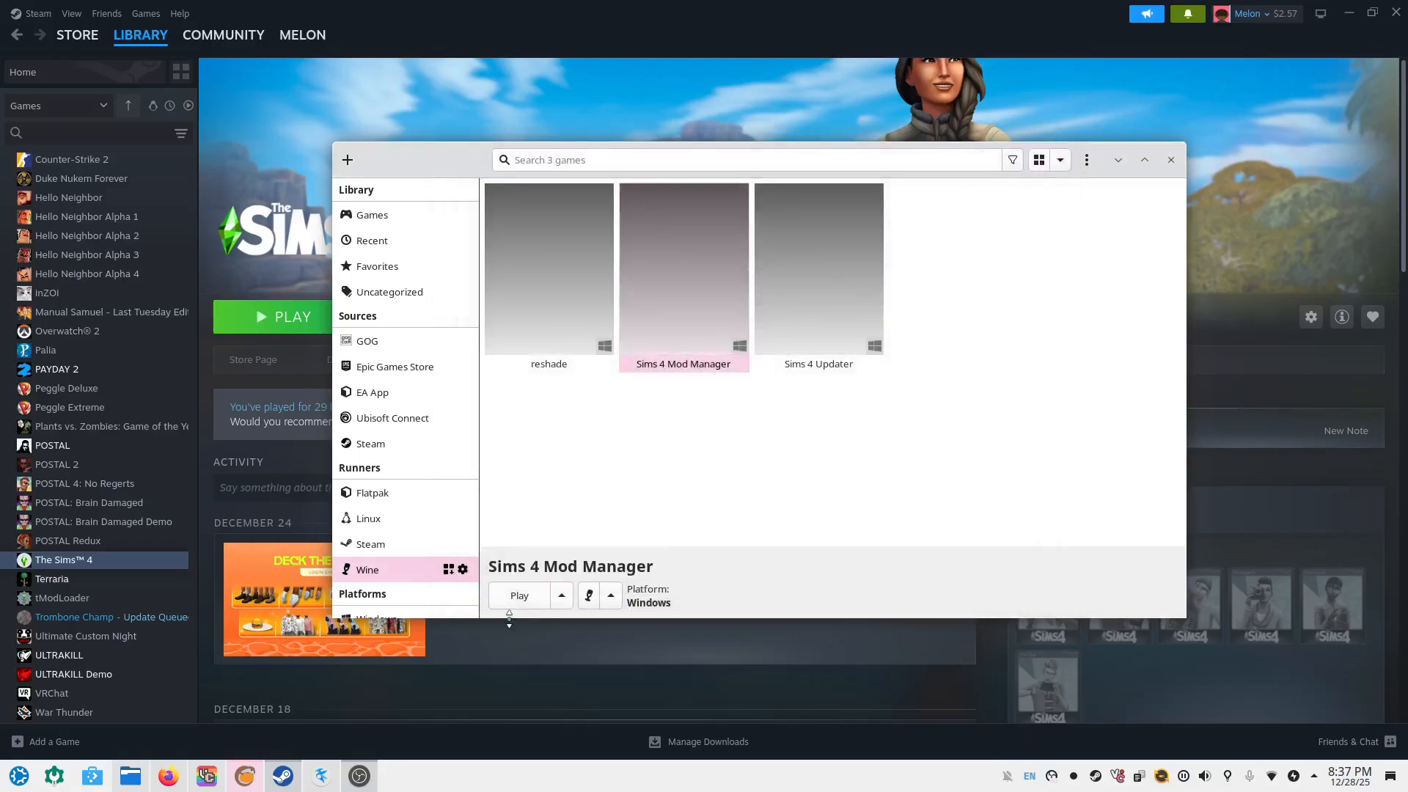
Set the Wine version of the Sims 4 Mod Manager entry to wine-10.16-staging-amd64-wow64-x86_64 in its runner options, and save
{"action": "left_click", "coordinate": [561, 597]}
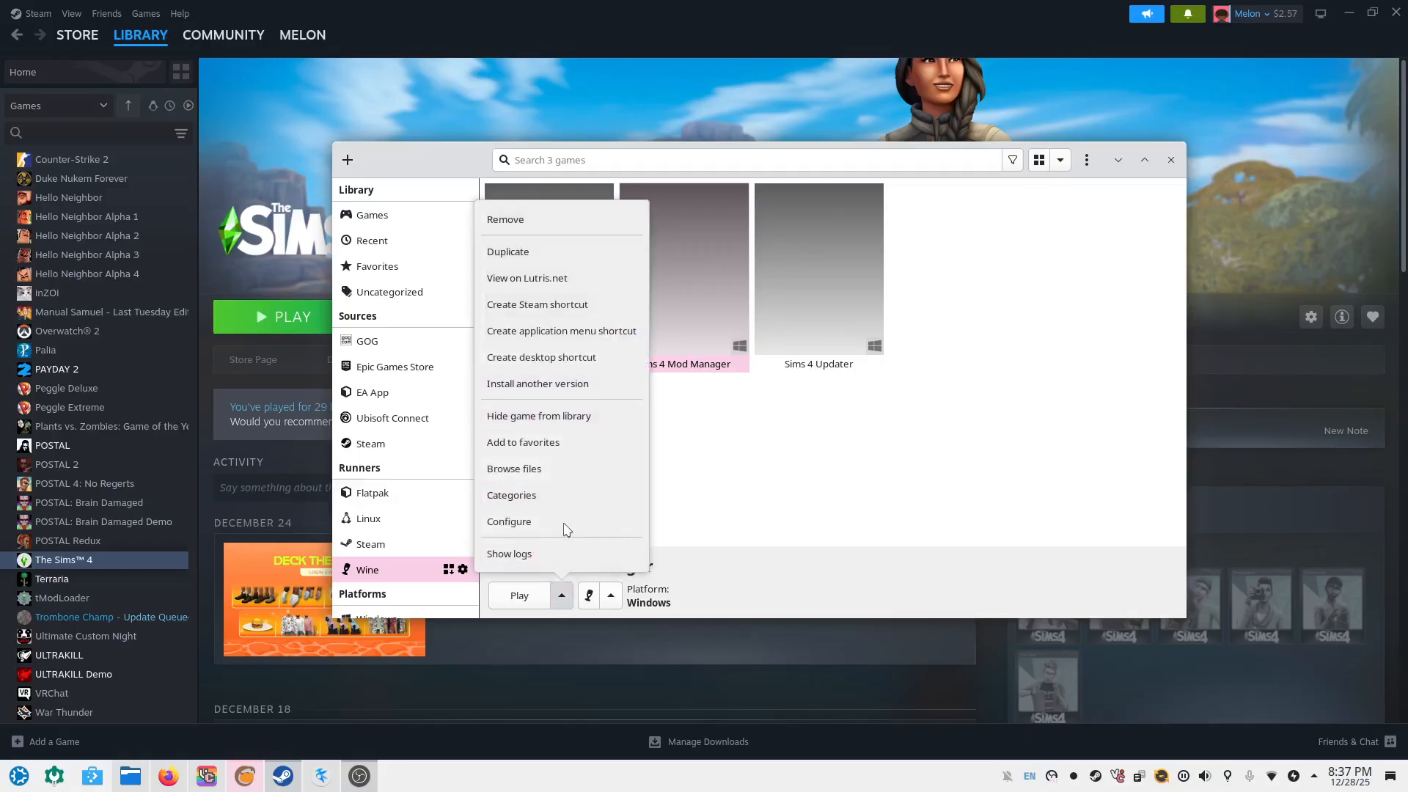
{"action": "left_click", "coordinate": [538, 530]}
{"action": "left_click", "coordinate": [523, 194]}
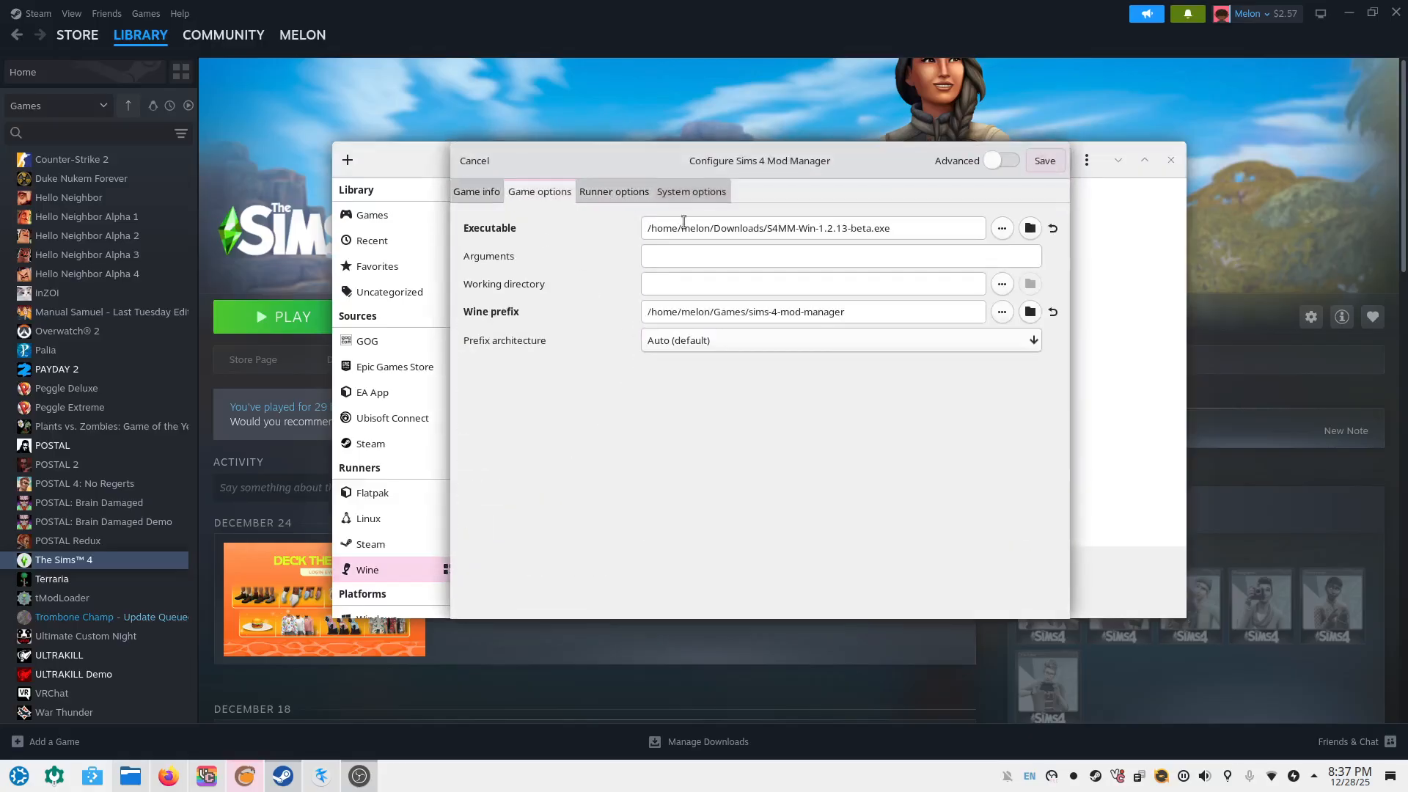
{"action": "left_click", "coordinate": [615, 192]}
{"action": "left_click", "coordinate": [716, 270]}
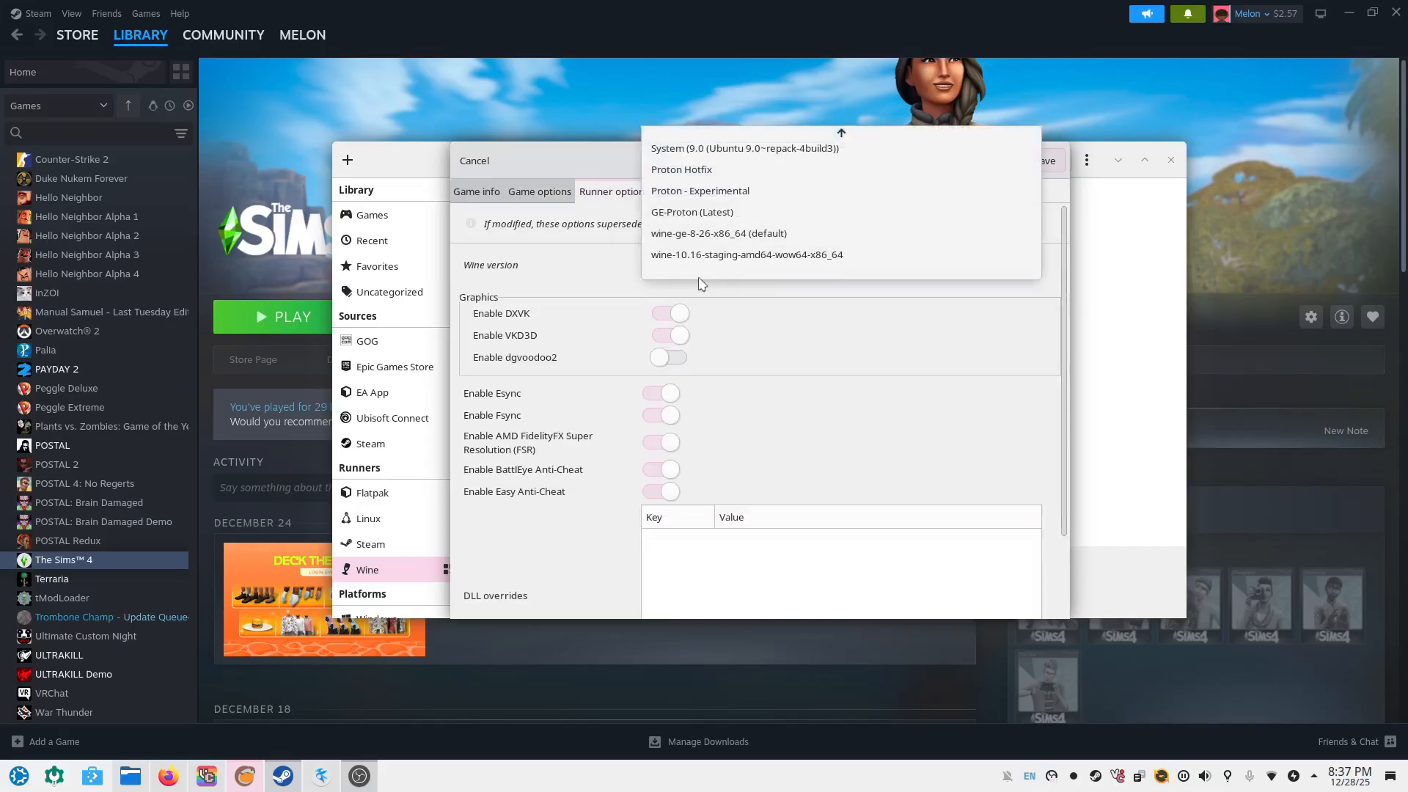
{"action": "left_click", "coordinate": [701, 256]}
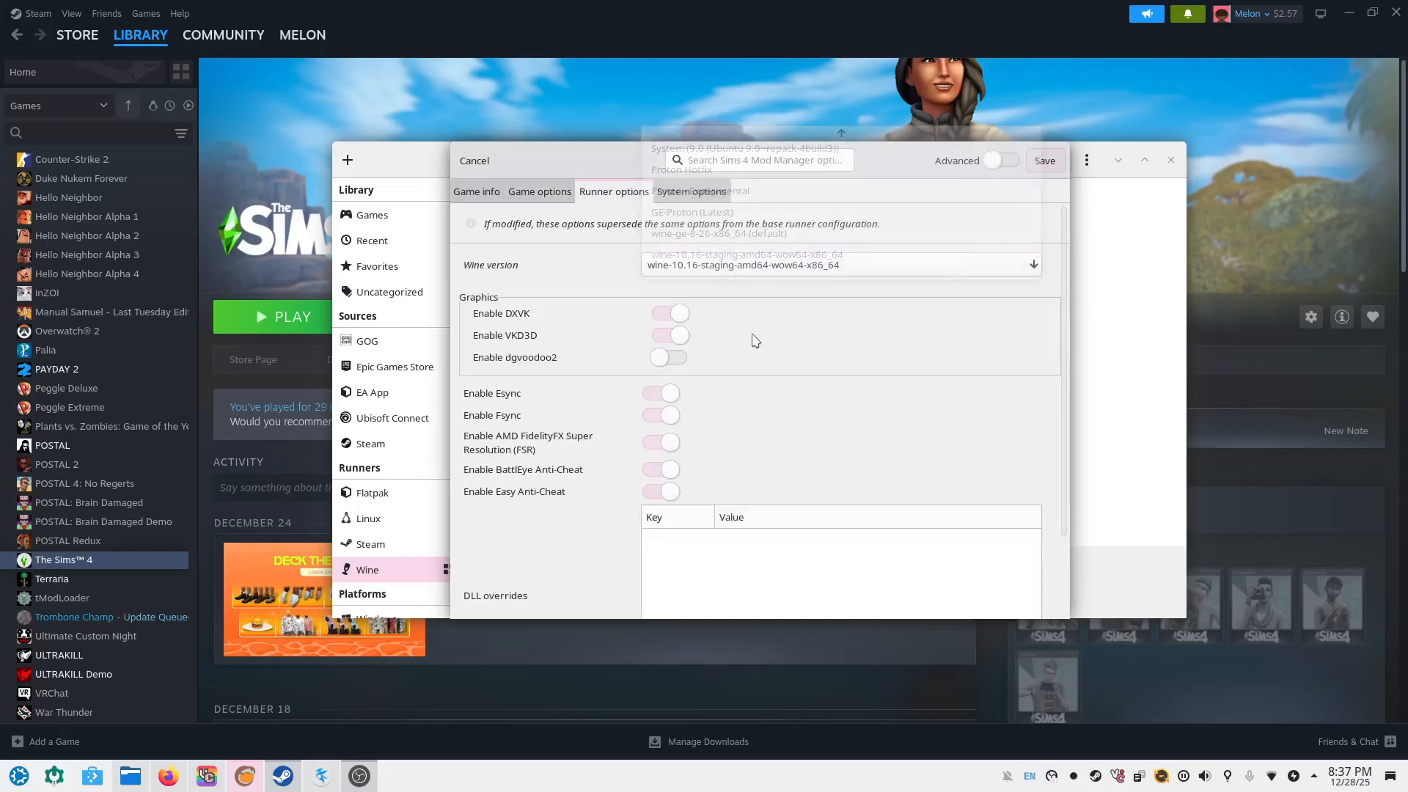
{"action": "left_click", "coordinate": [689, 266]}
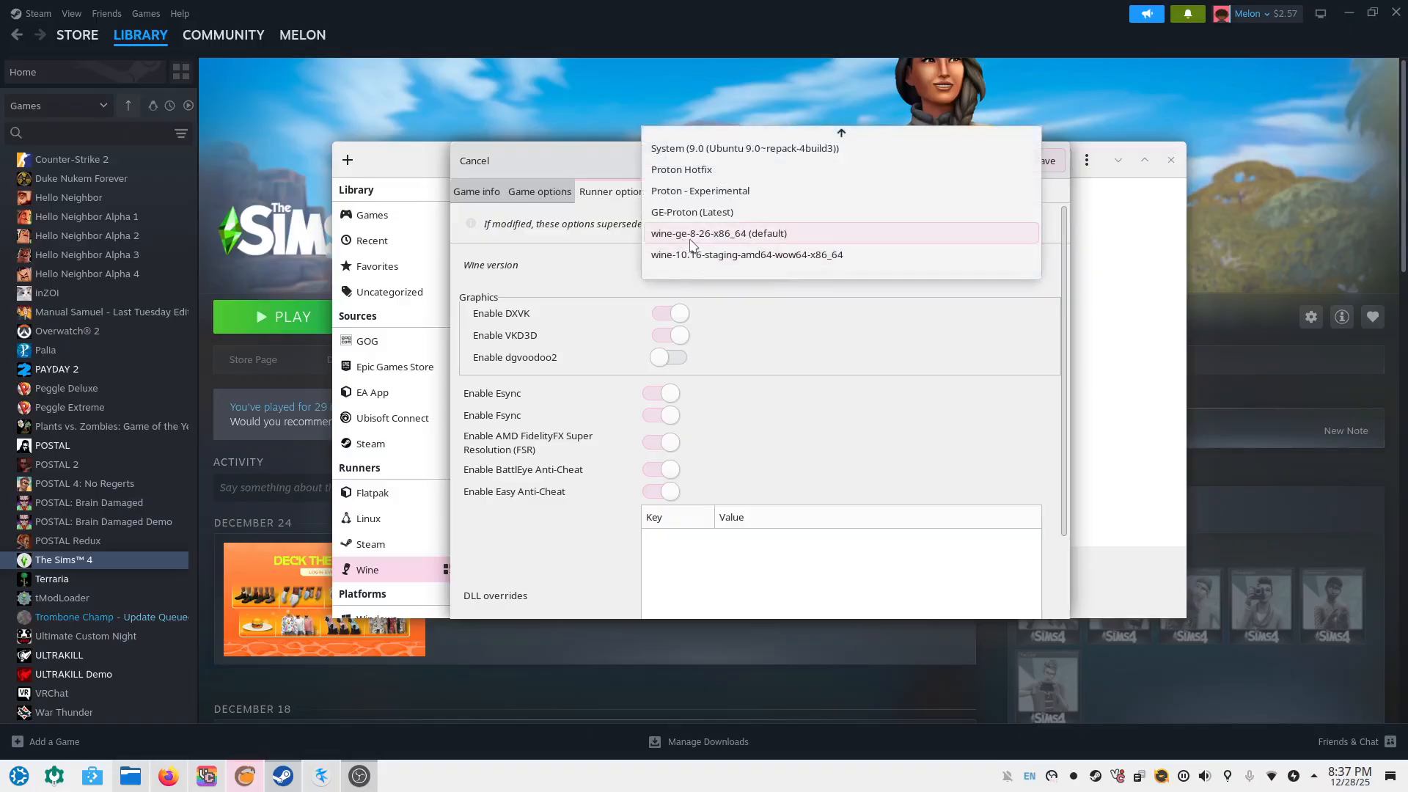
{"action": "left_click", "coordinate": [896, 390]}
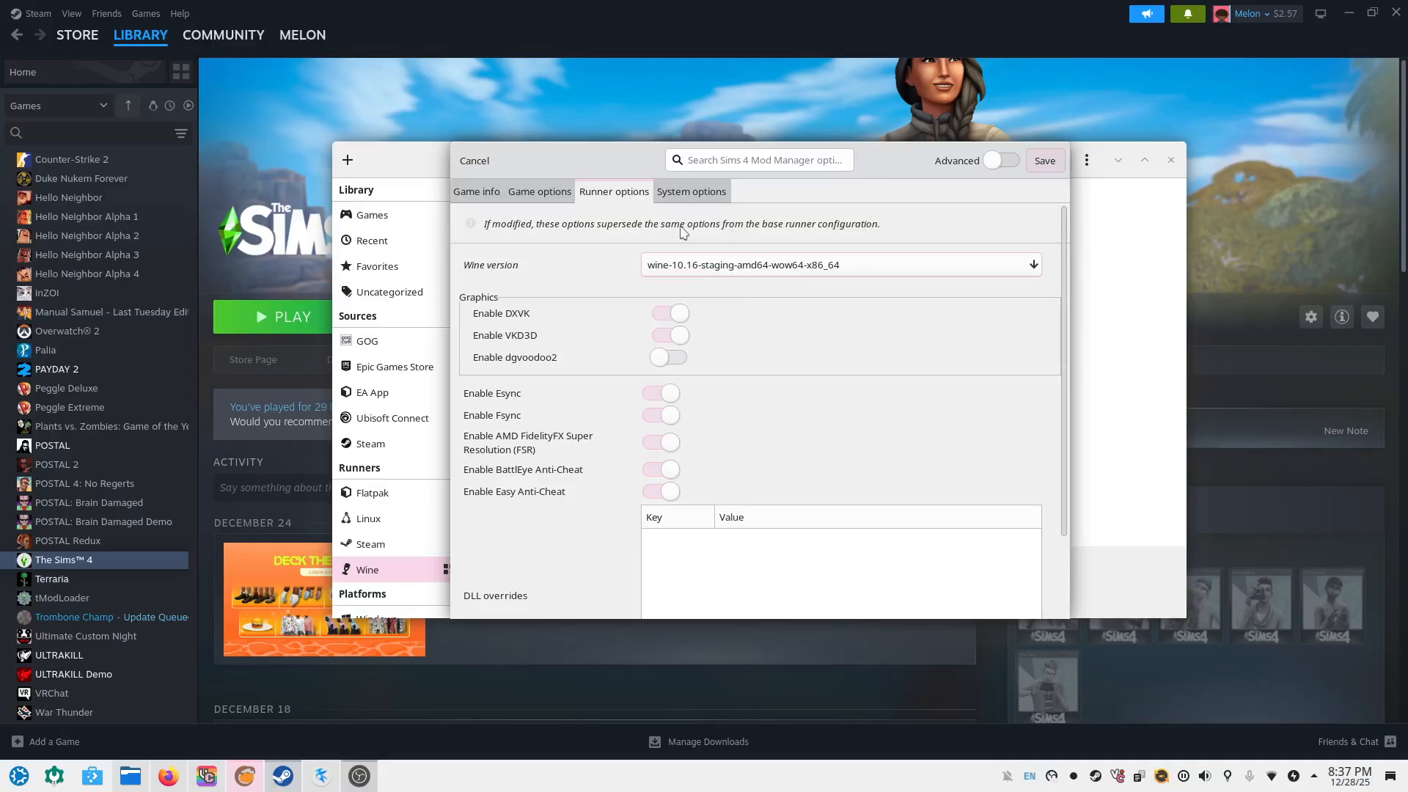
{"action": "left_click", "coordinate": [1045, 163]}
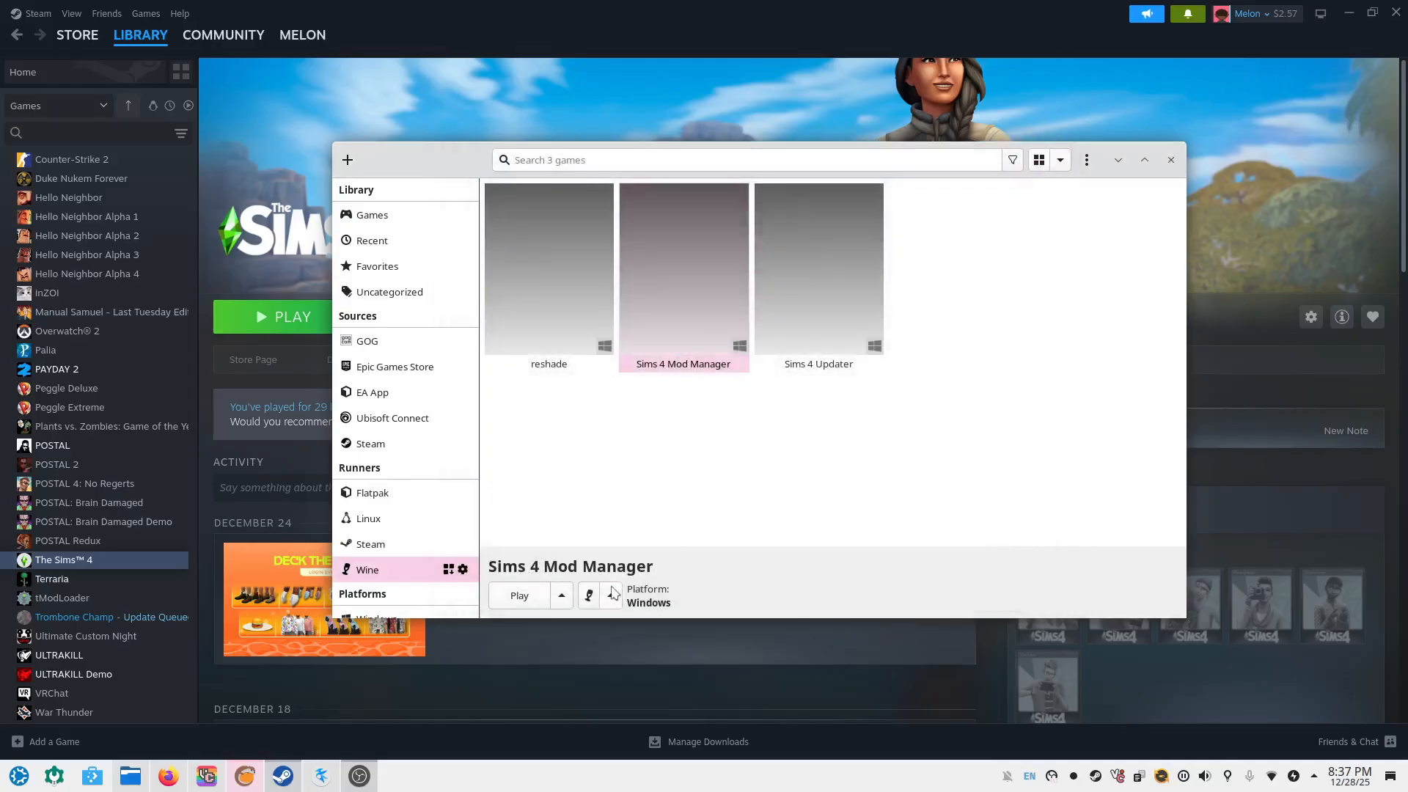
Run the Sims 4 Mod Manager entry, reinstall it only for the current user in the default folder, and finish setup by starting the program
{"action": "left_click", "coordinate": [525, 595]}
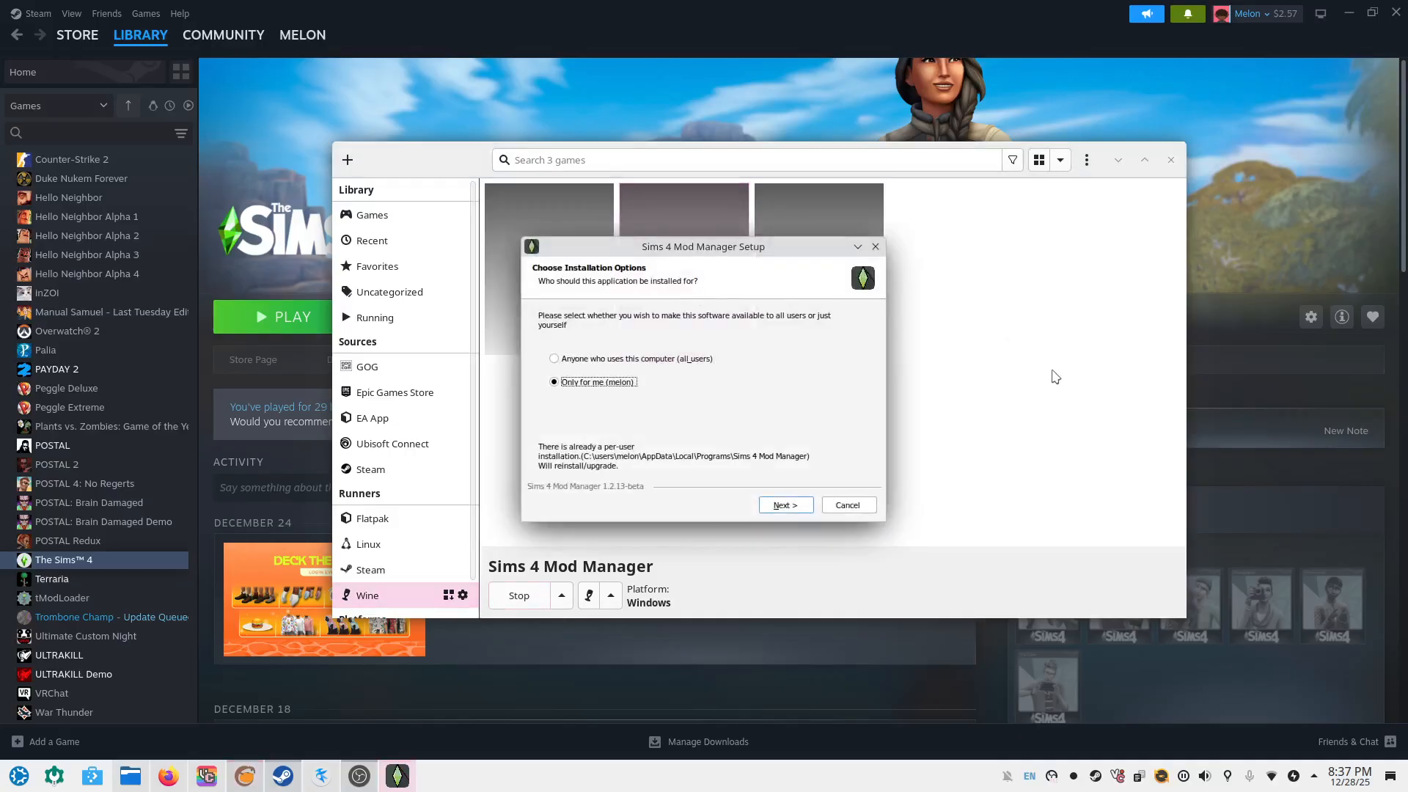
{"action": "left_click", "coordinate": [780, 505]}
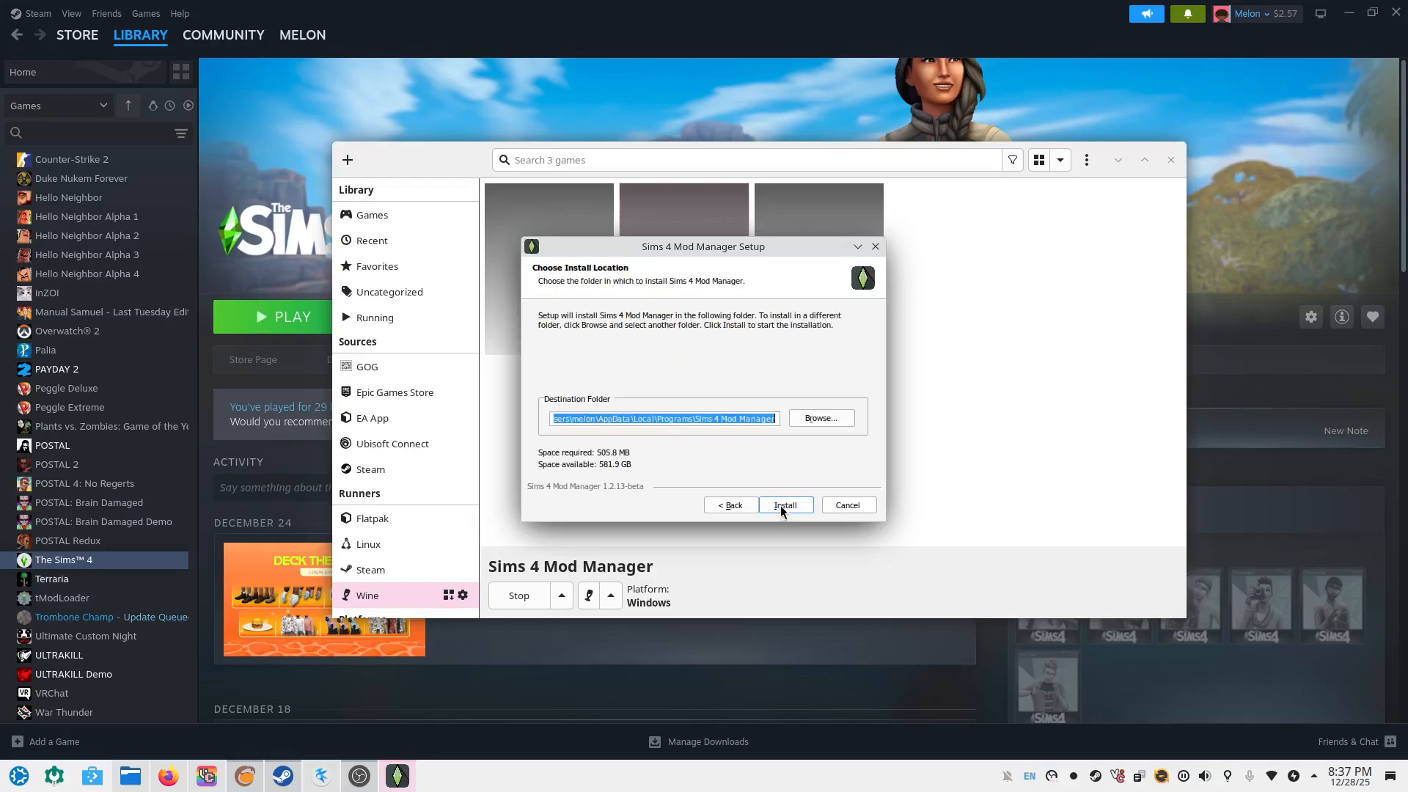
{"action": "left_click", "coordinate": [781, 506]}
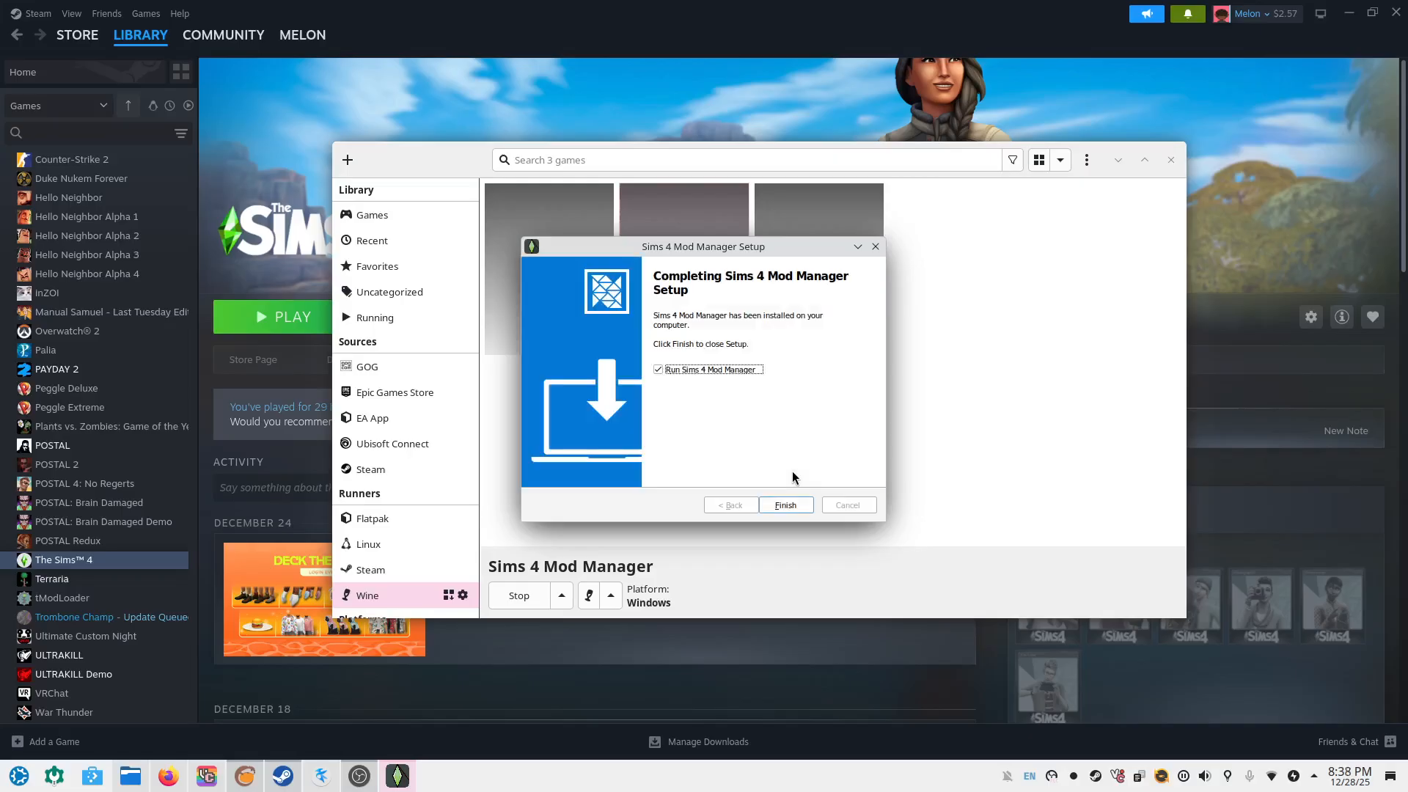
{"action": "left_click", "coordinate": [800, 505]}
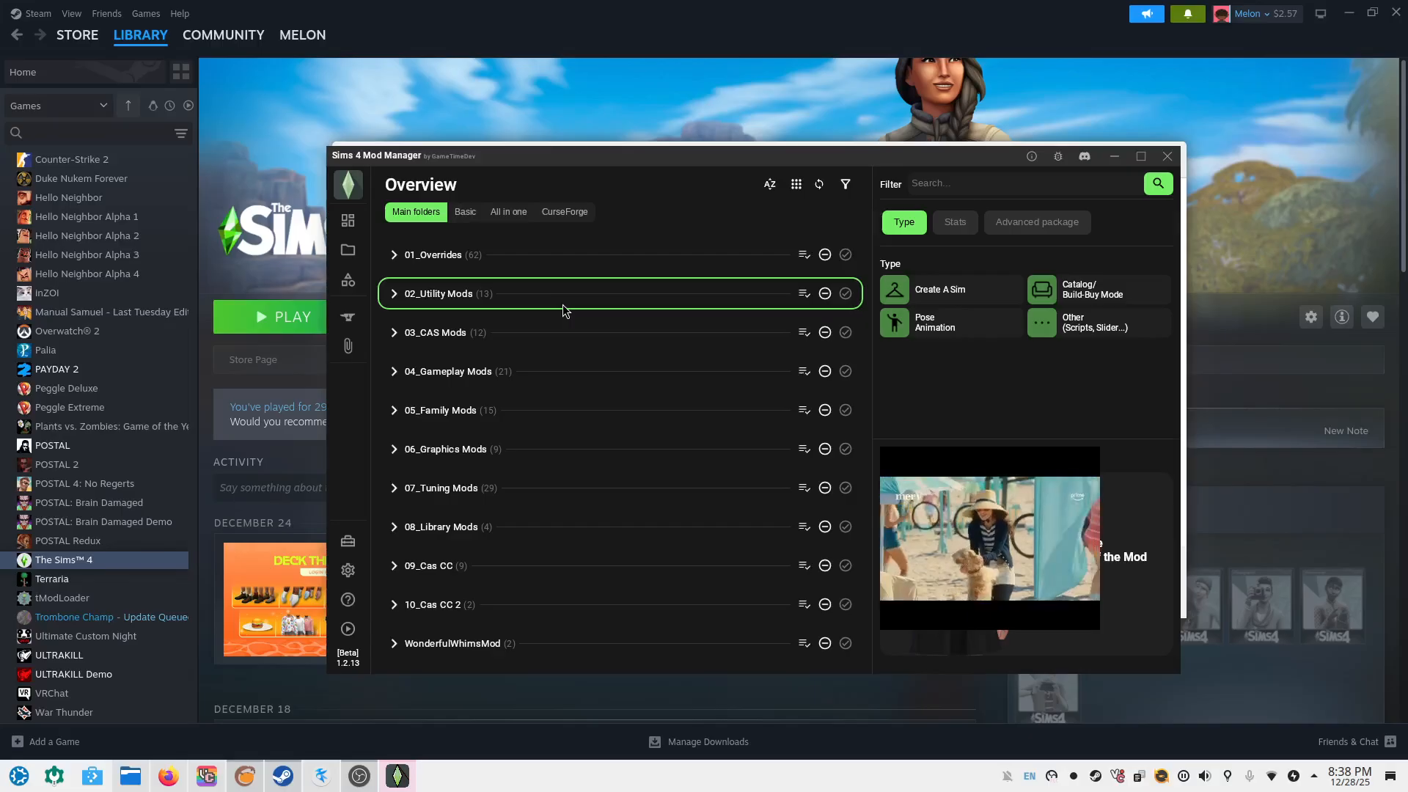
Reposition the Sims 4 Mod Manager window slightly lower on the desktop, and close the program
{"action": "mouse_move", "coordinate": [352, 449]}
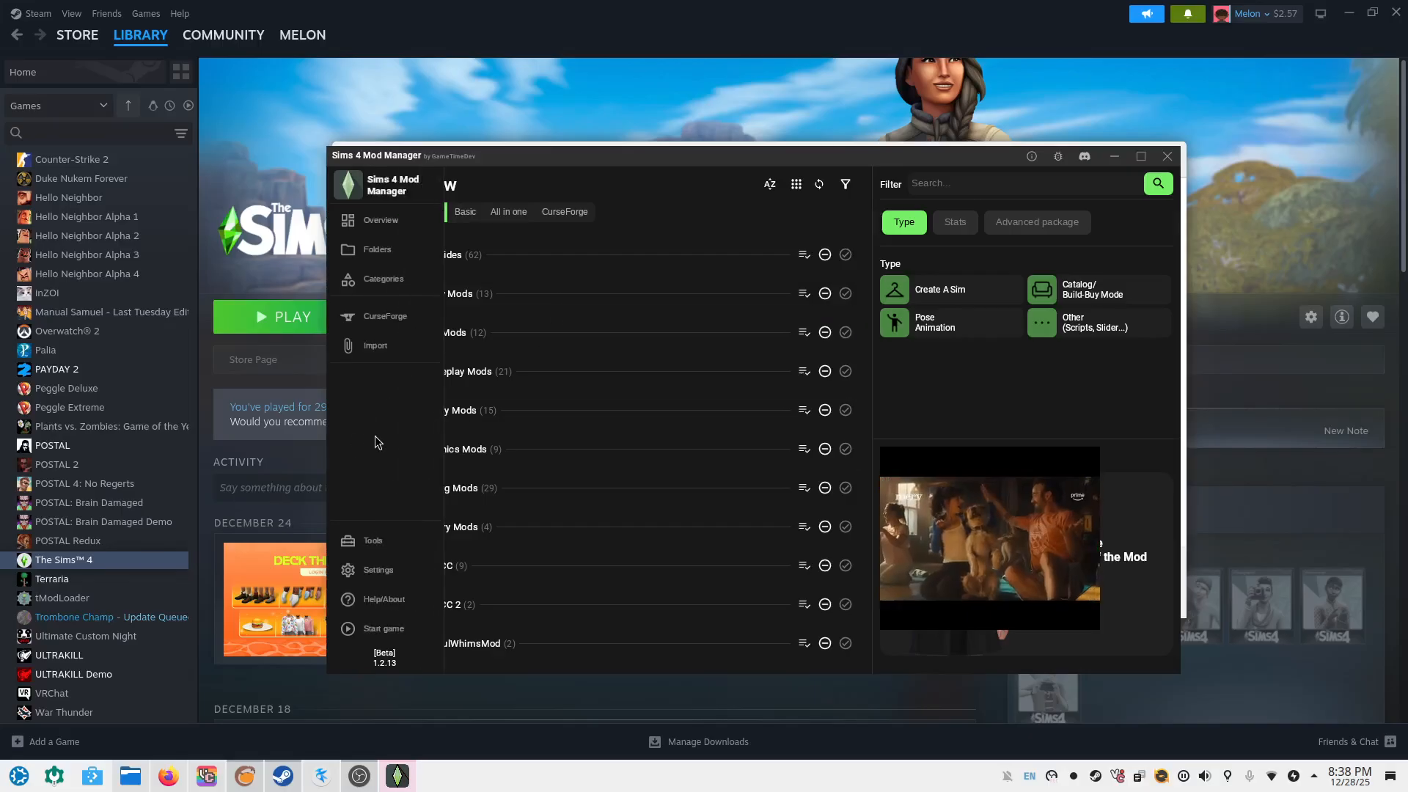
{"action": "left_click_drag", "start_coordinate": [580, 156], "coordinate": [583, 174]}
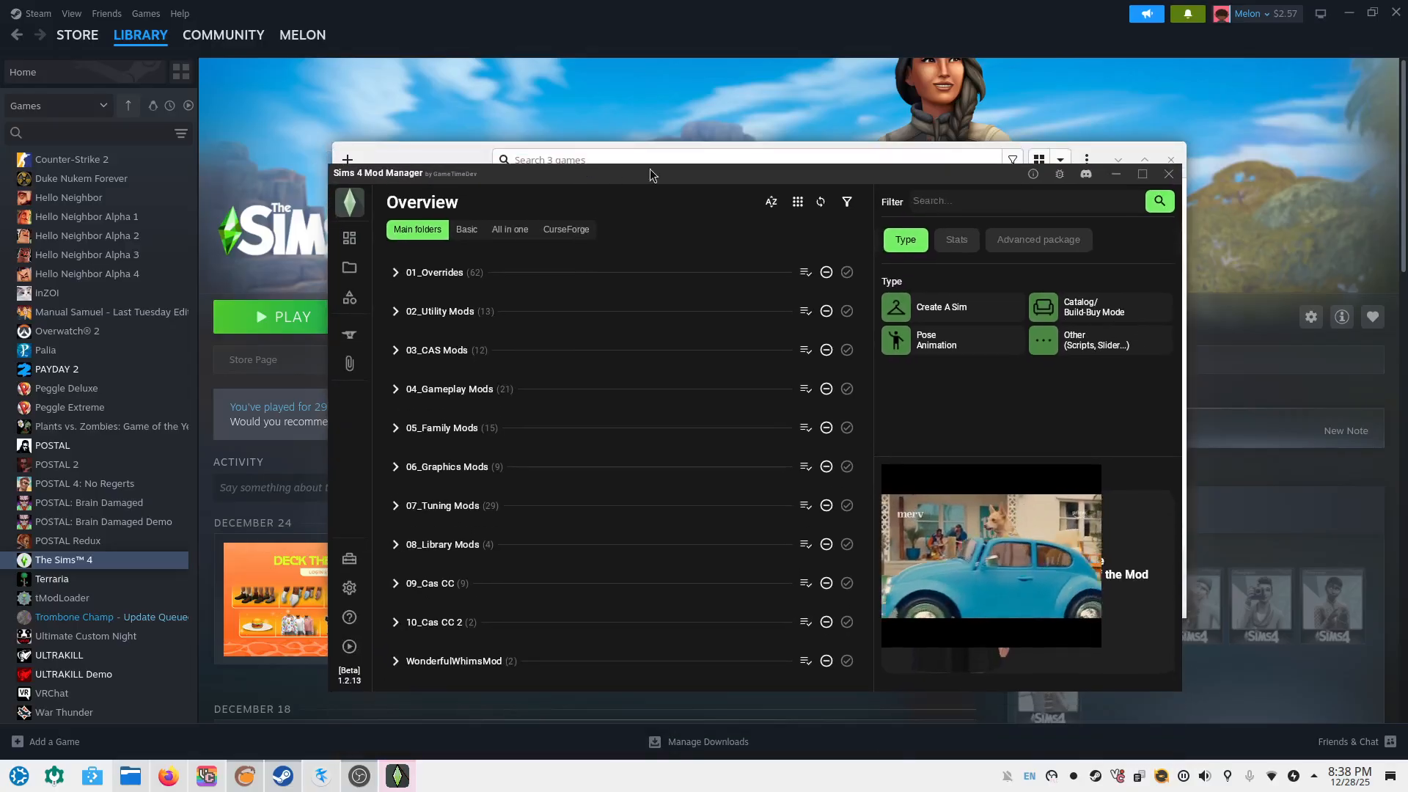
{"action": "left_click", "coordinate": [1170, 178]}
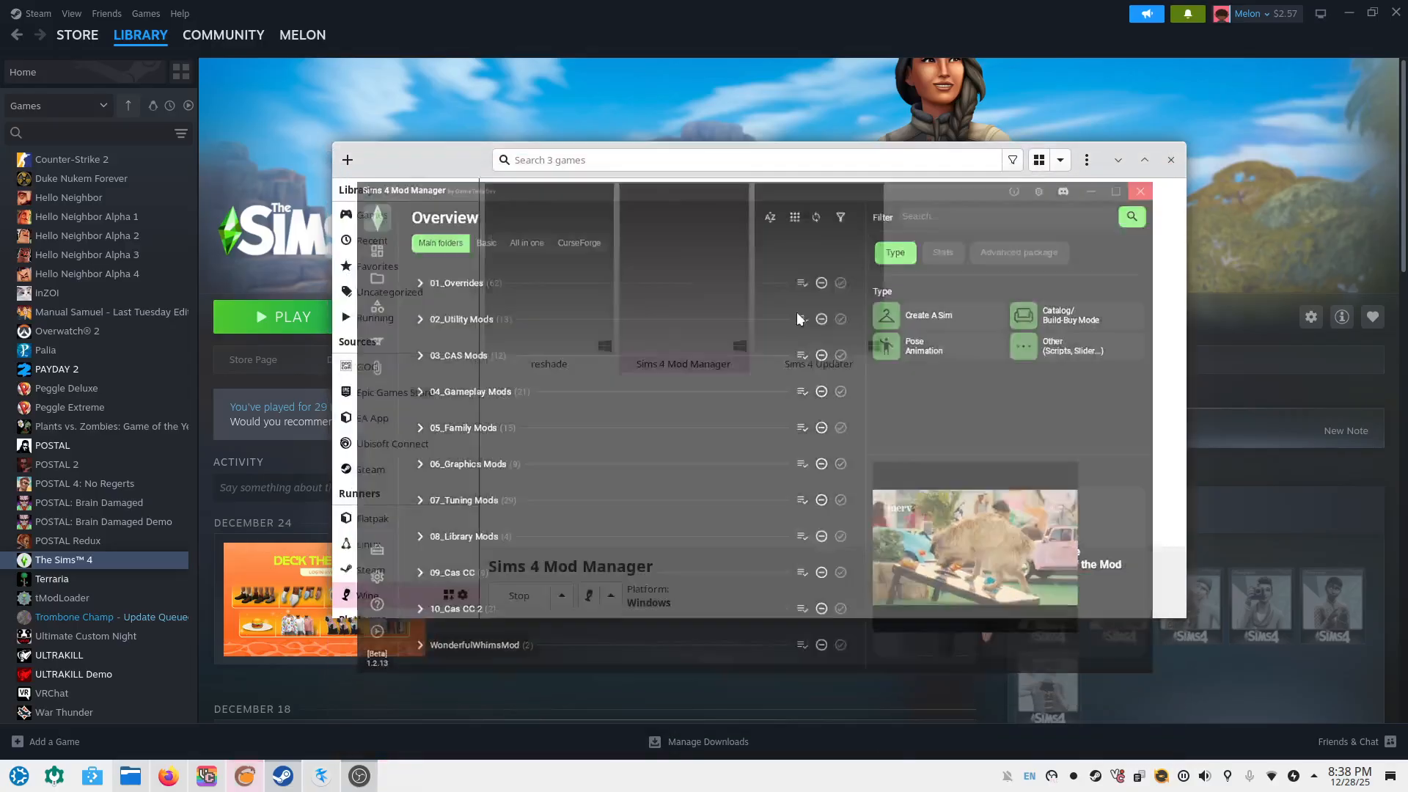
In the file manager, examine the user's AppData/Local folder inside the home folder's .wine/drive_c, and return to the home folder
{"action": "left_click", "coordinate": [129, 783]}
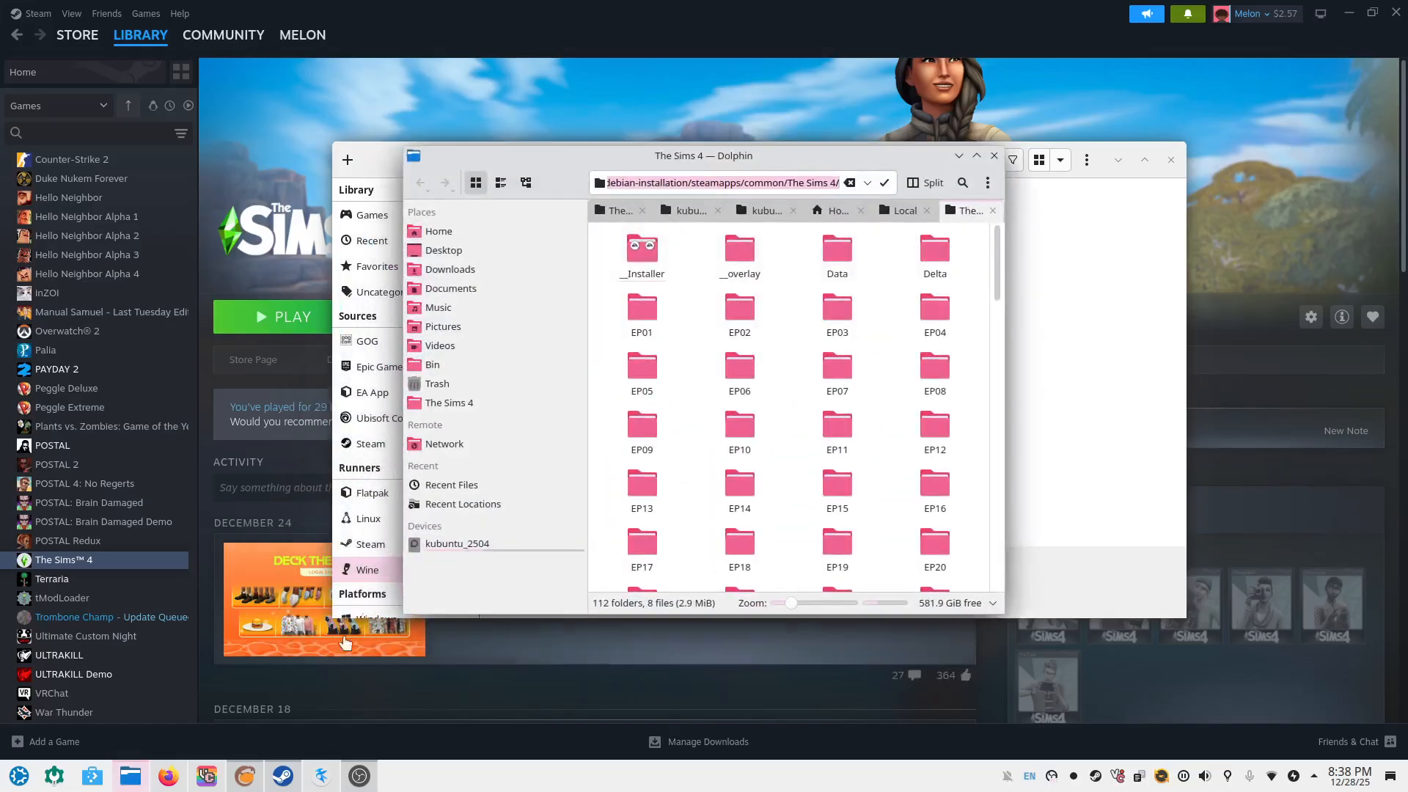
{"action": "left_click", "coordinate": [454, 233]}
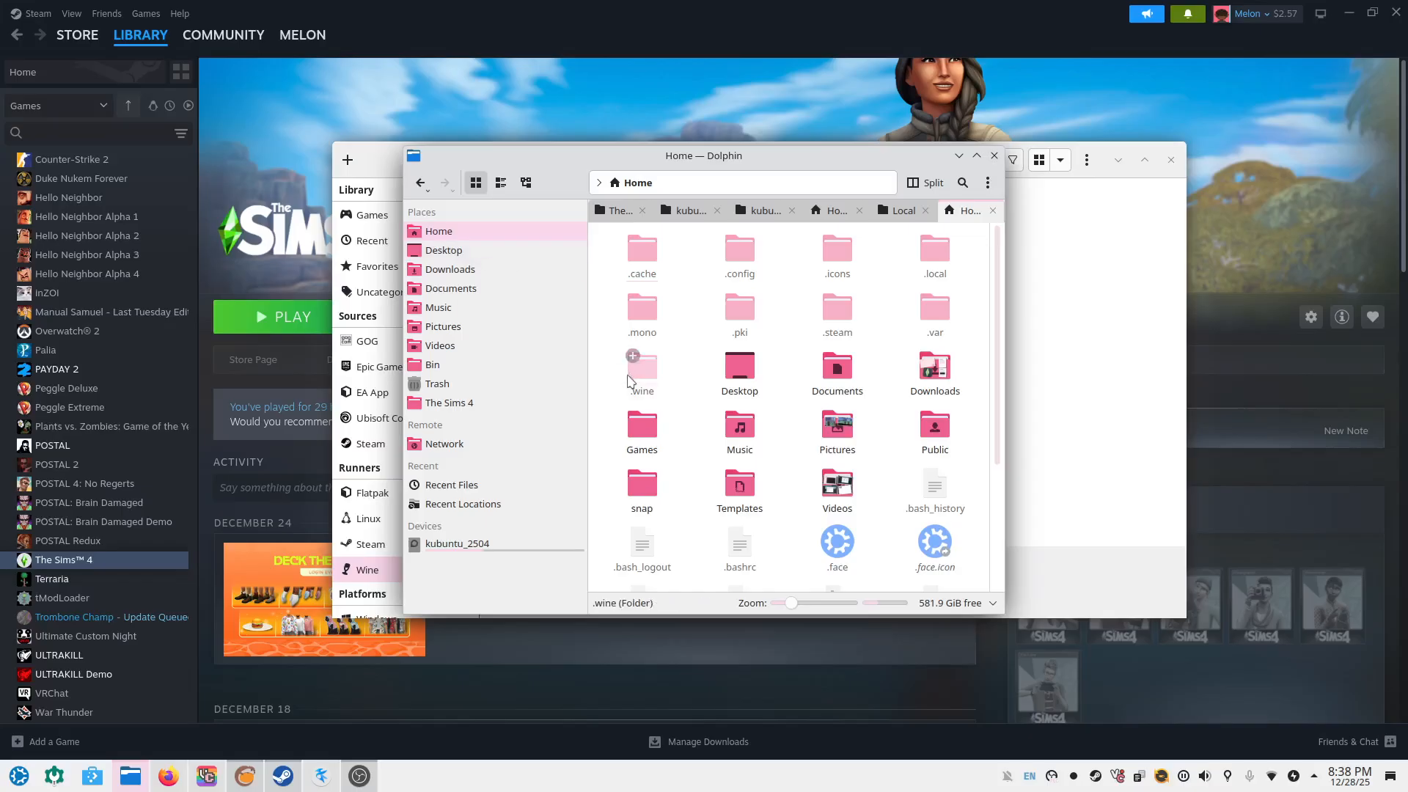
{"action": "double_click", "coordinate": [643, 377]}
{"action": "double_click", "coordinate": [746, 270]}
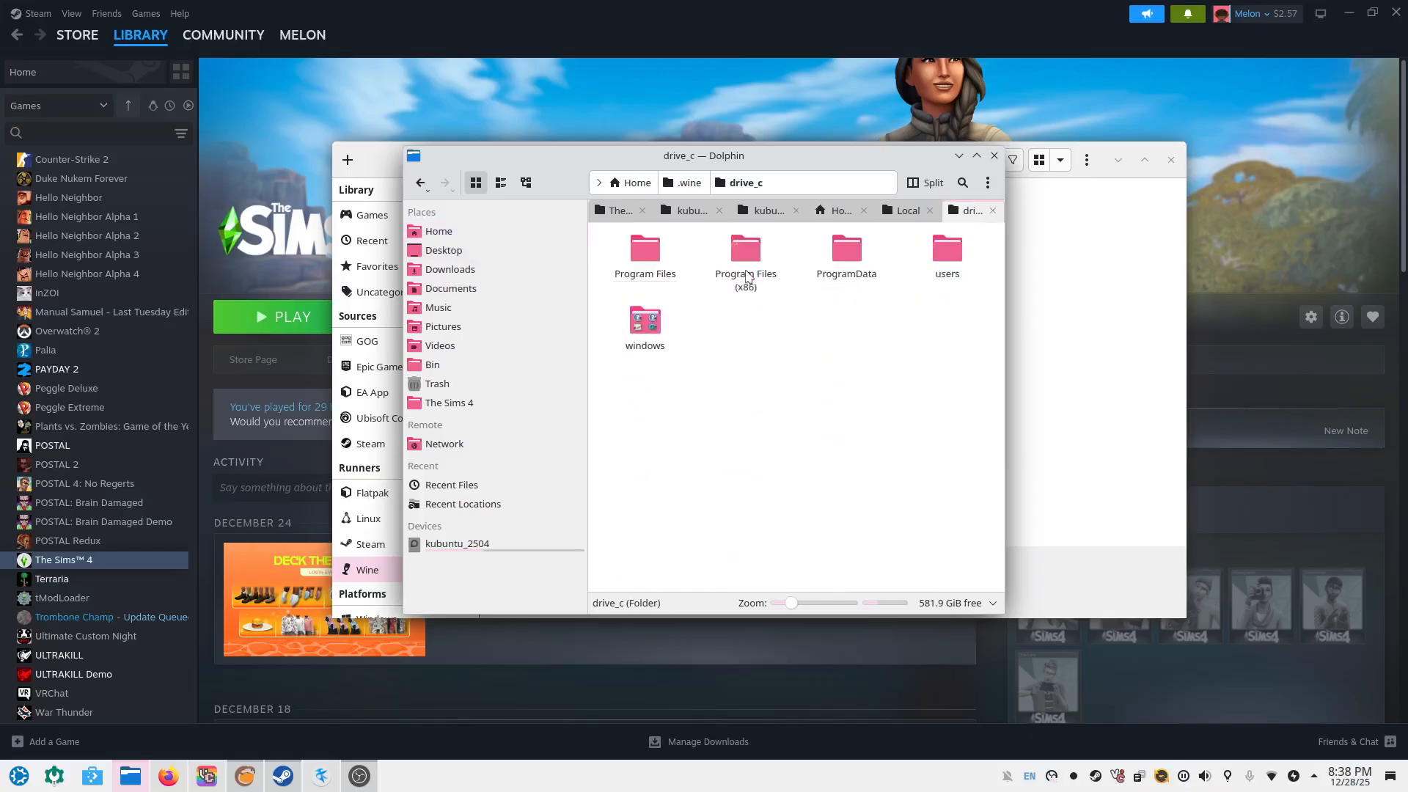
{"action": "double_click", "coordinate": [946, 256]}
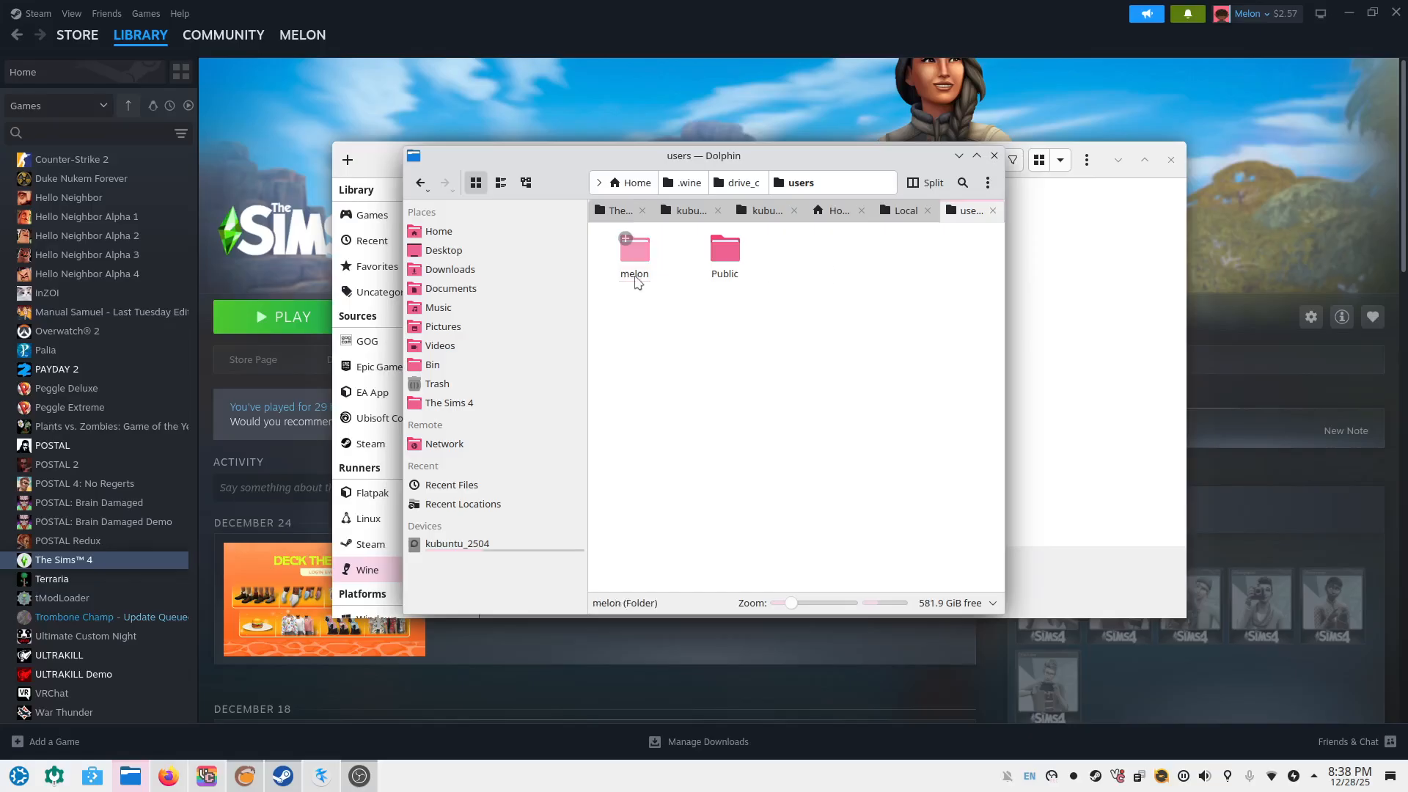
{"action": "left_click", "coordinate": [643, 272]}
{"action": "double_click", "coordinate": [643, 273]}
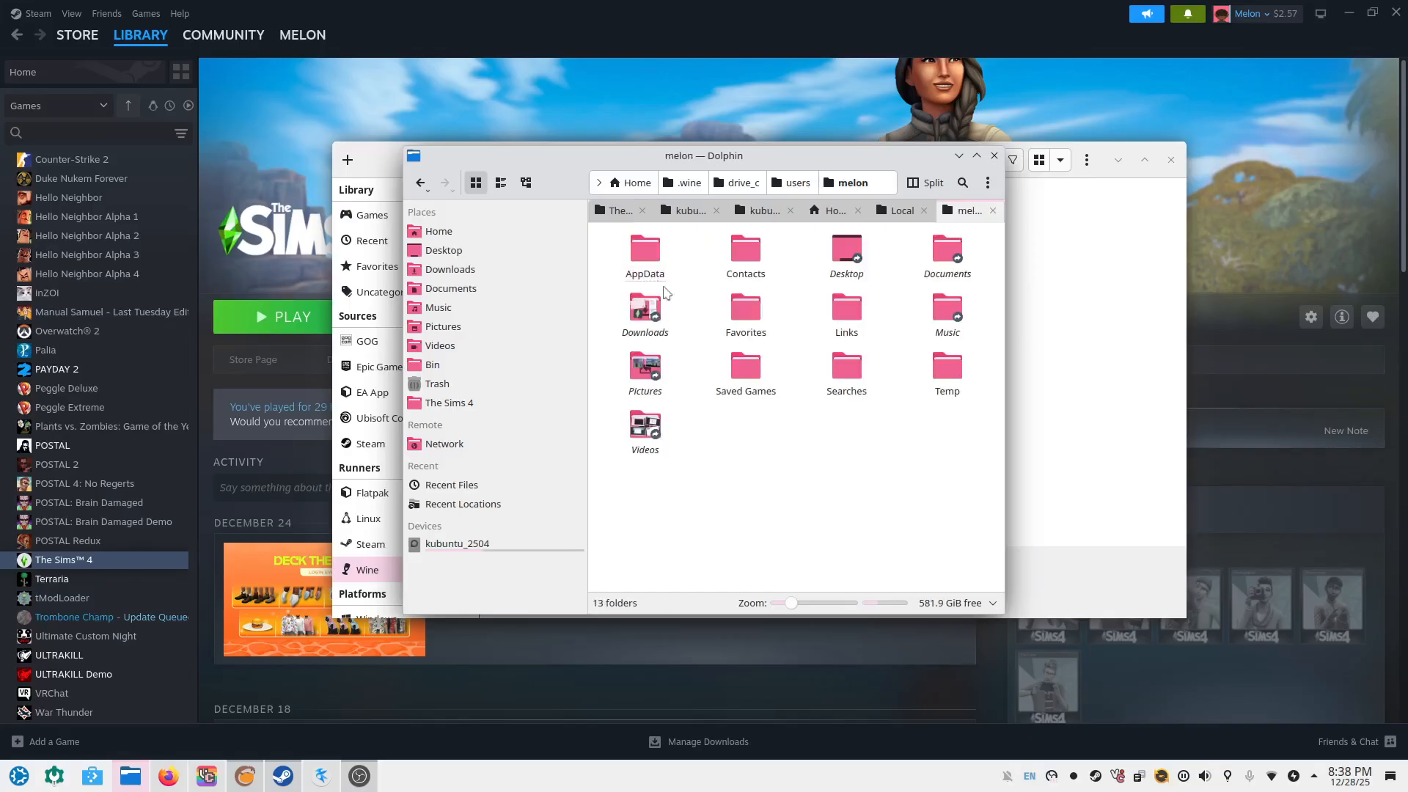
{"action": "double_click", "coordinate": [648, 273]}
{"action": "double_click", "coordinate": [641, 278]}
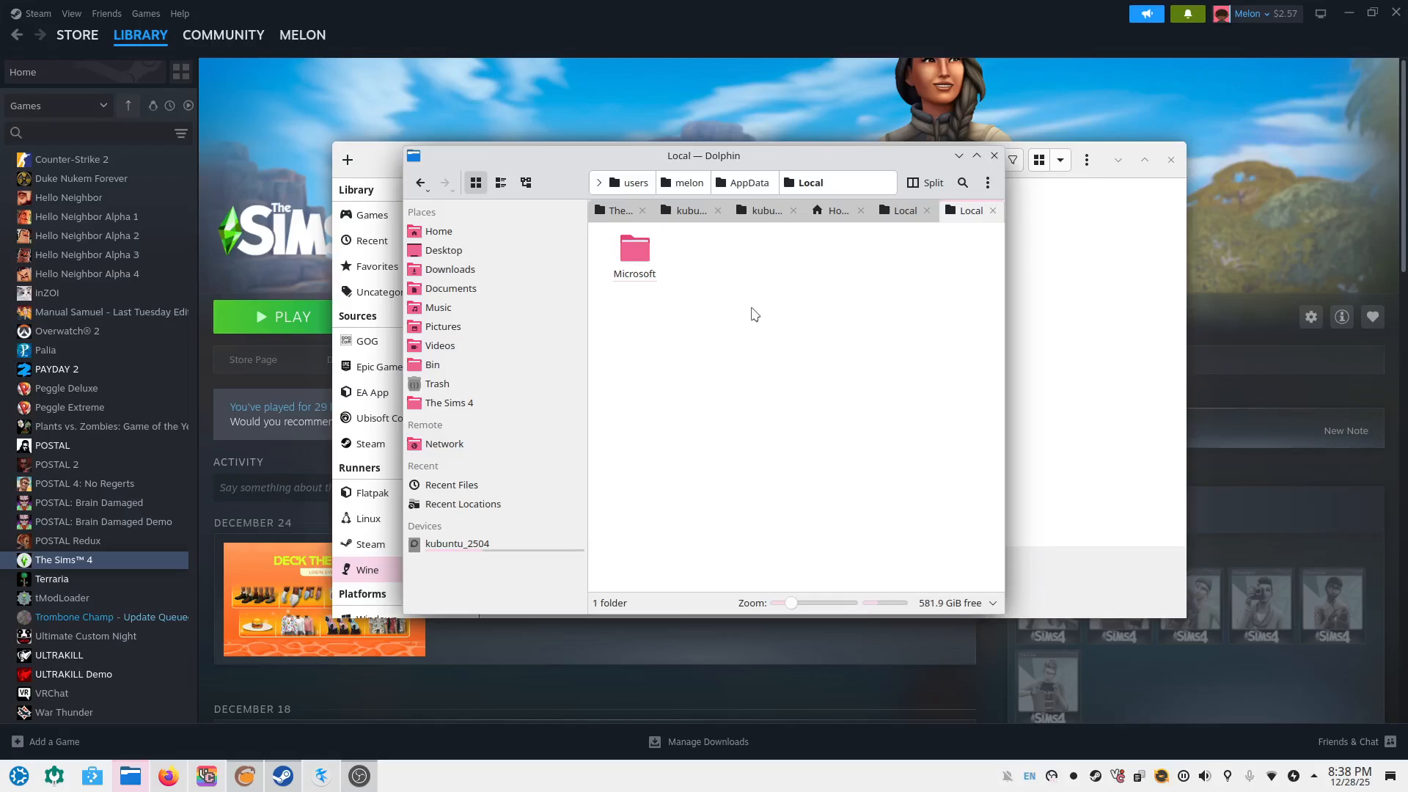
{"action": "left_click", "coordinate": [422, 187]}
{"action": "left_click", "coordinate": [422, 187]}
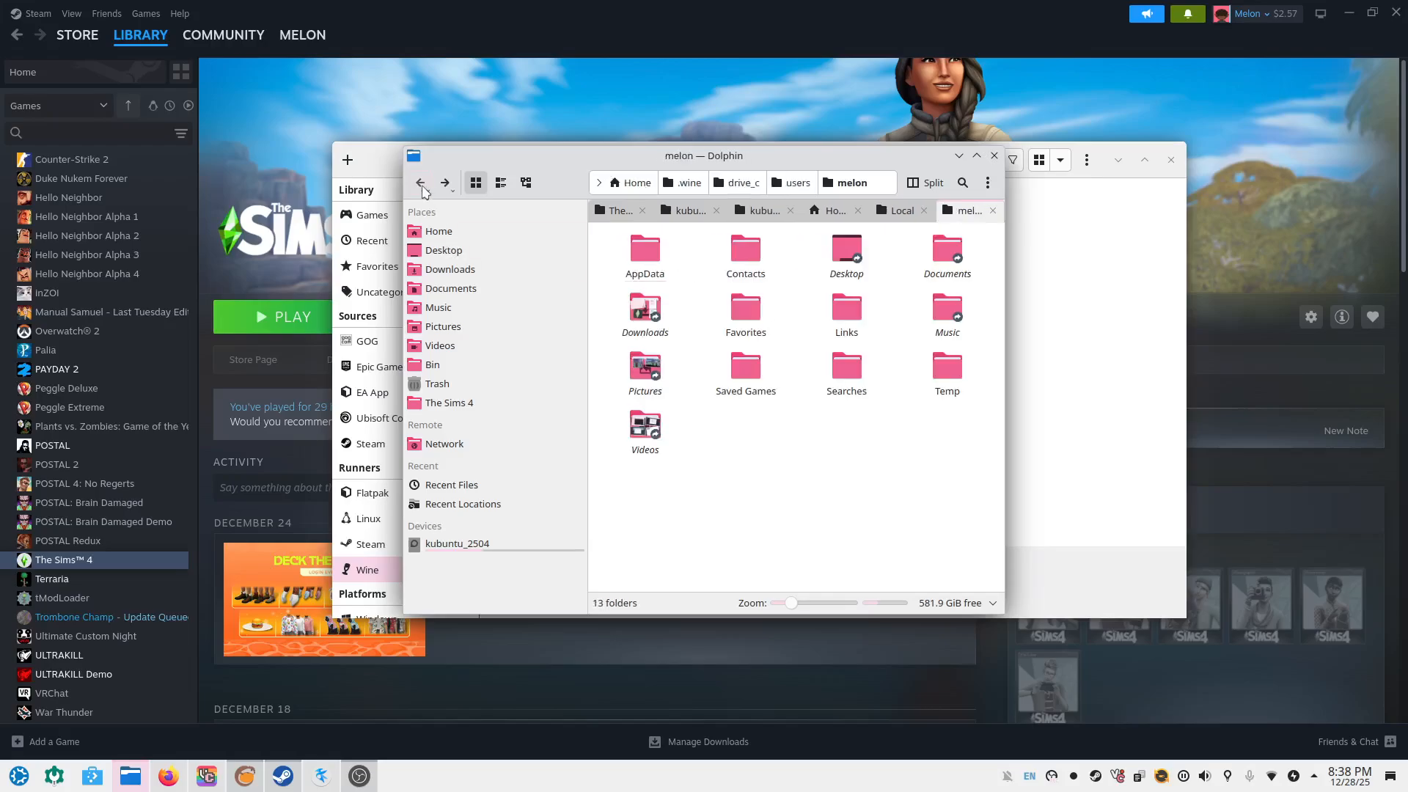
{"action": "left_click", "coordinate": [422, 185]}
{"action": "left_click", "coordinate": [421, 185]}
{"action": "double_click", "coordinate": [422, 185]}
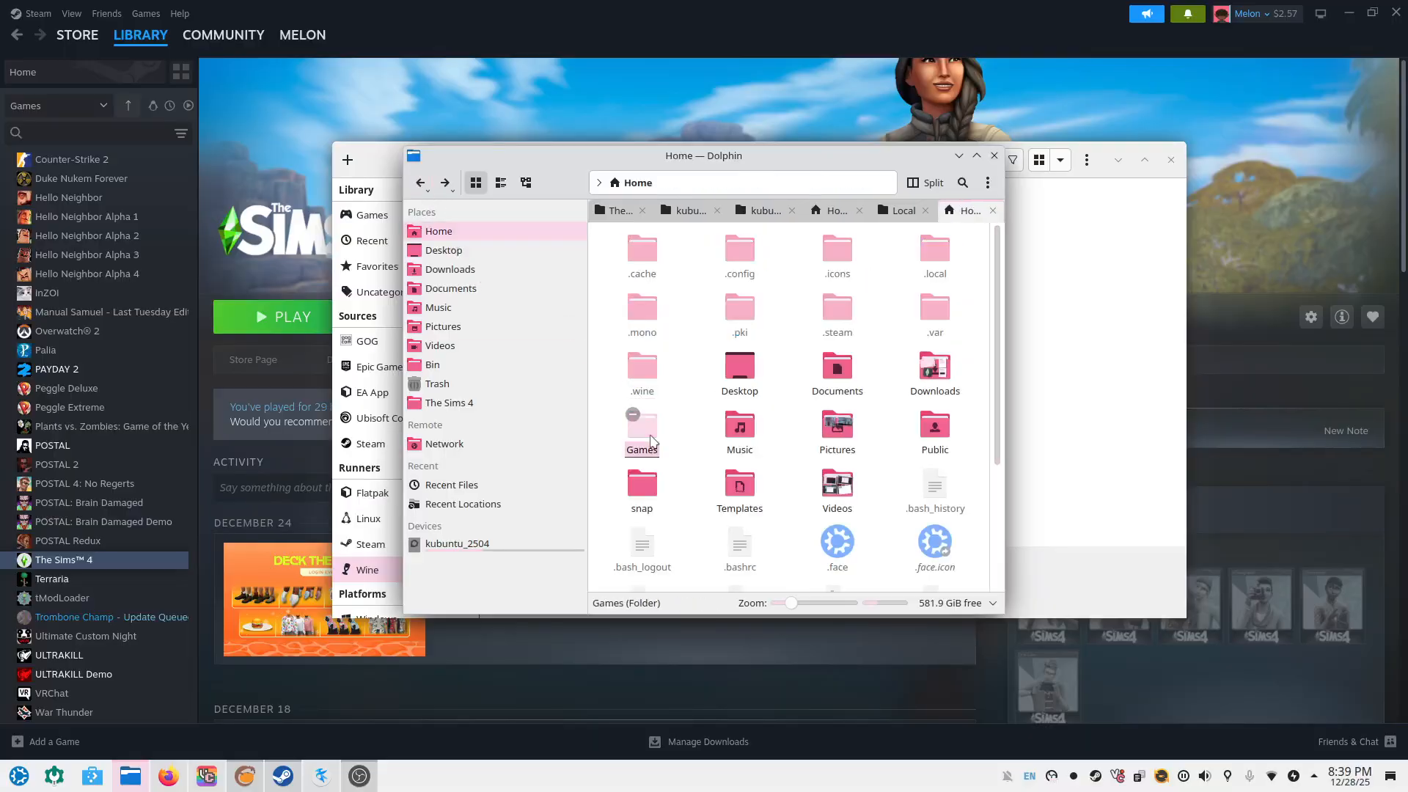
Examine the Sims 4 Mod Manager program folder under AppData/Local/Programs in the Games/sims-4-mod-manager prefix, and close the file manager
{"action": "double_click", "coordinate": [642, 429]}
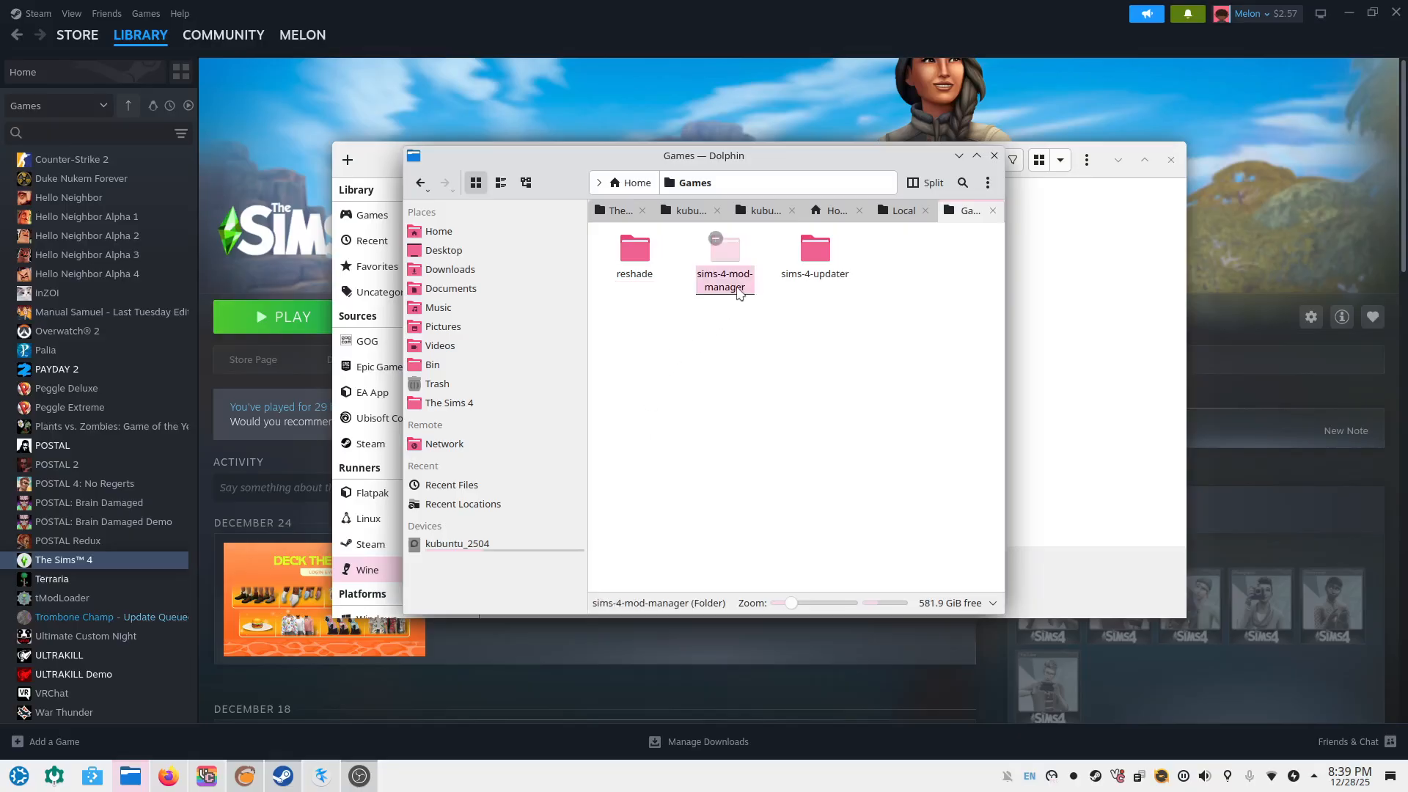
{"action": "double_click", "coordinate": [739, 292]}
{"action": "double_click", "coordinate": [743, 283]}
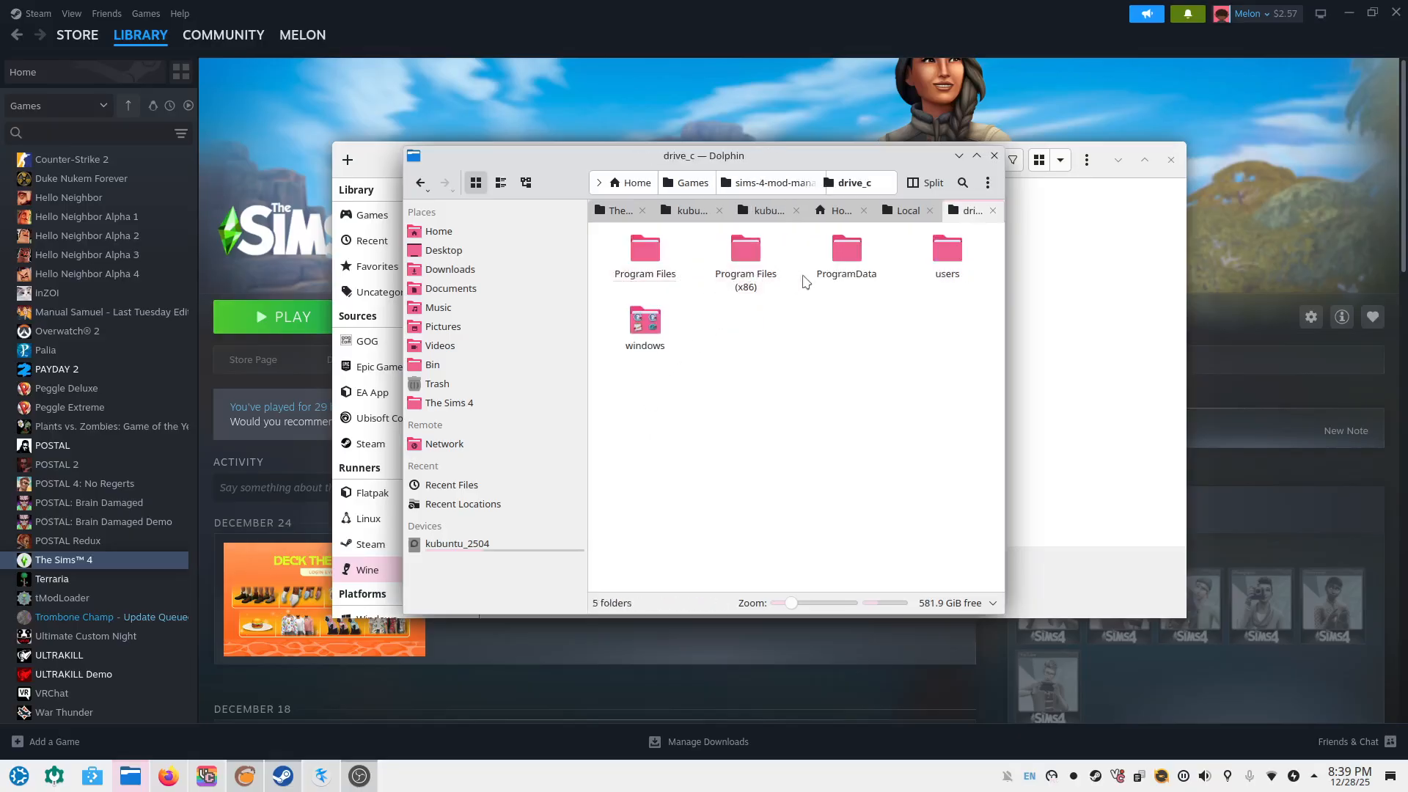
{"action": "double_click", "coordinate": [946, 253]}
{"action": "double_click", "coordinate": [639, 268]}
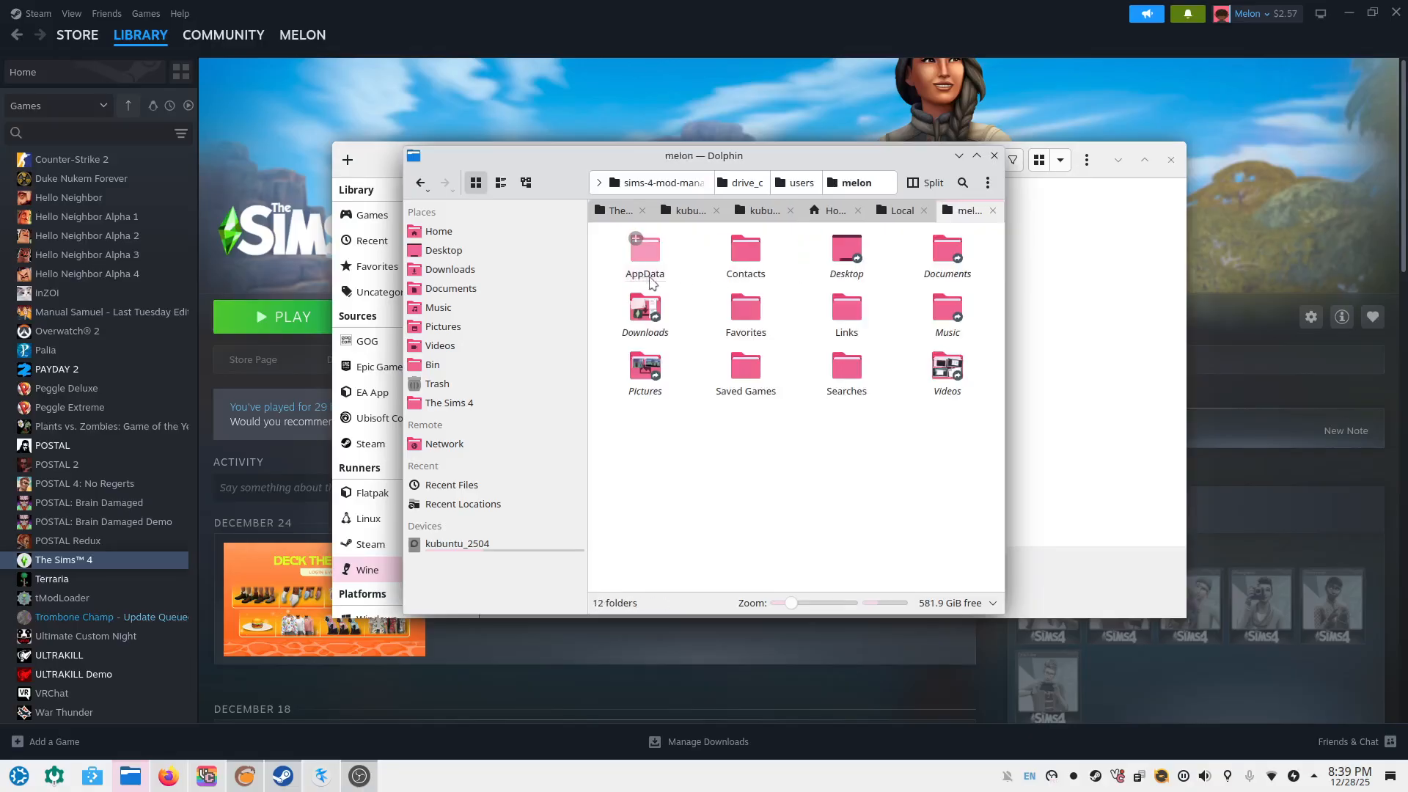
{"action": "double_click", "coordinate": [639, 273]}
{"action": "double_click", "coordinate": [648, 281]}
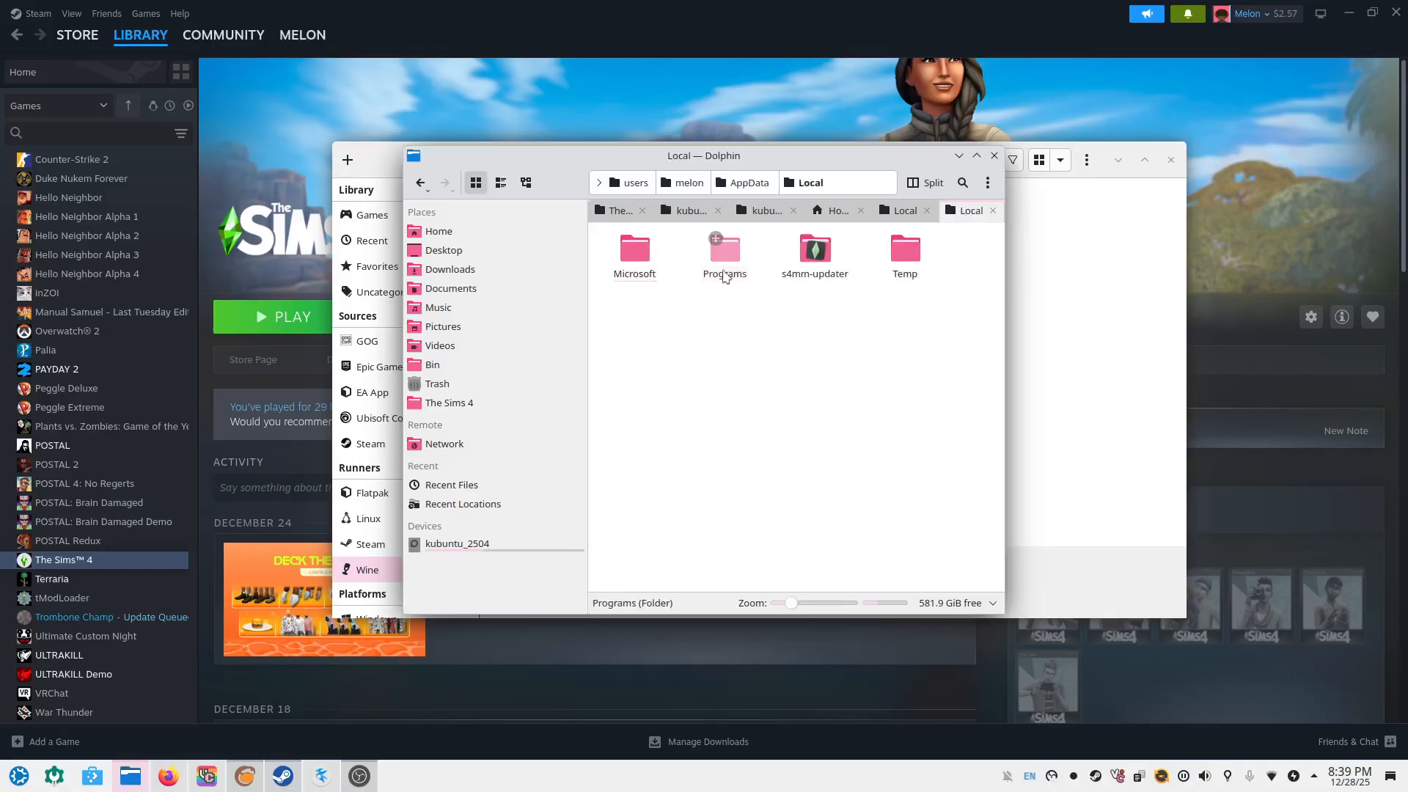
{"action": "double_click", "coordinate": [723, 273]}
{"action": "double_click", "coordinate": [645, 272]}
{"action": "scroll", "coordinate": [812, 397], "scroll_direction": "down", "scroll_amount": 1}
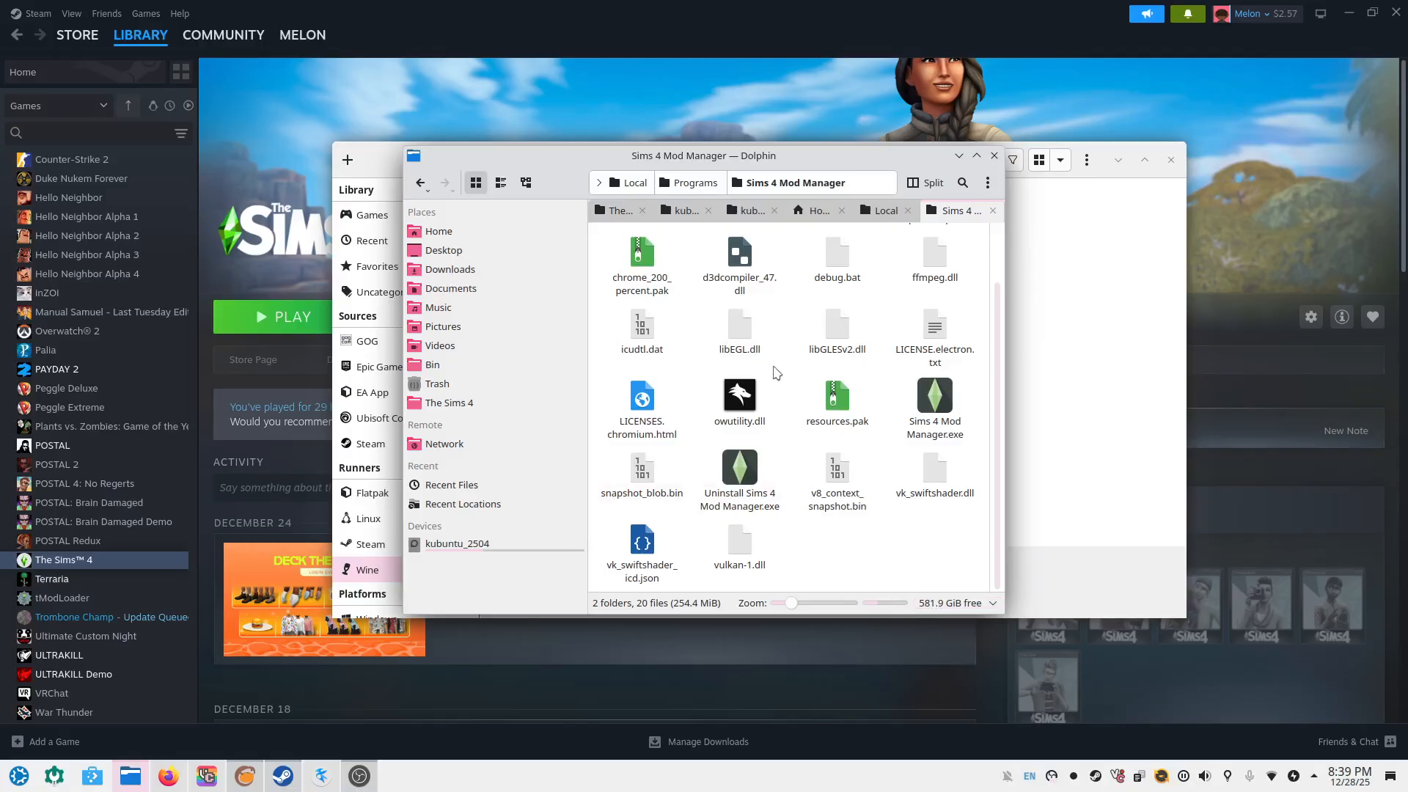
{"action": "scroll", "coordinate": [735, 402], "scroll_direction": "up", "scroll_amount": 1}
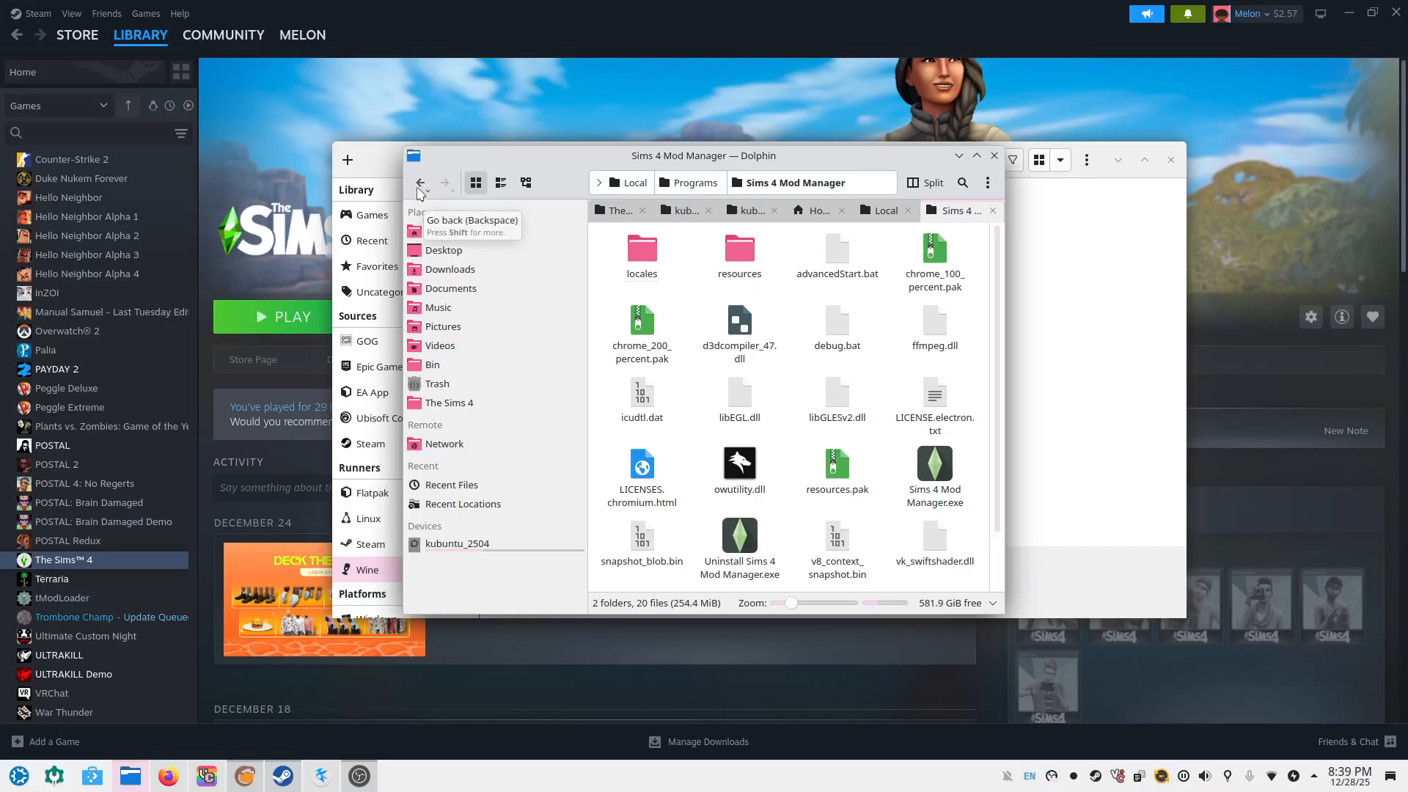
{"action": "left_click", "coordinate": [420, 183]}
{"action": "left_click", "coordinate": [419, 185]}
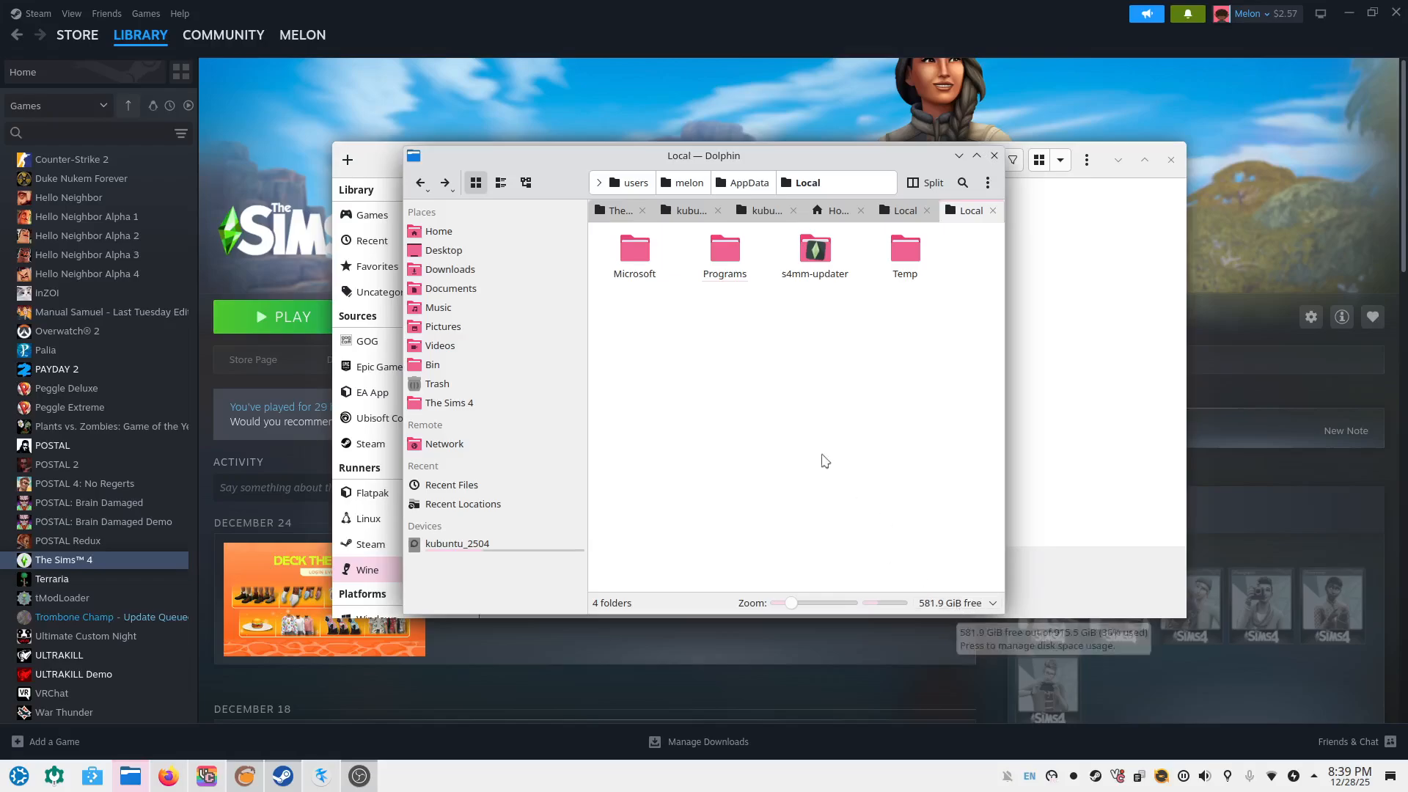
{"action": "left_click", "coordinate": [421, 182]}
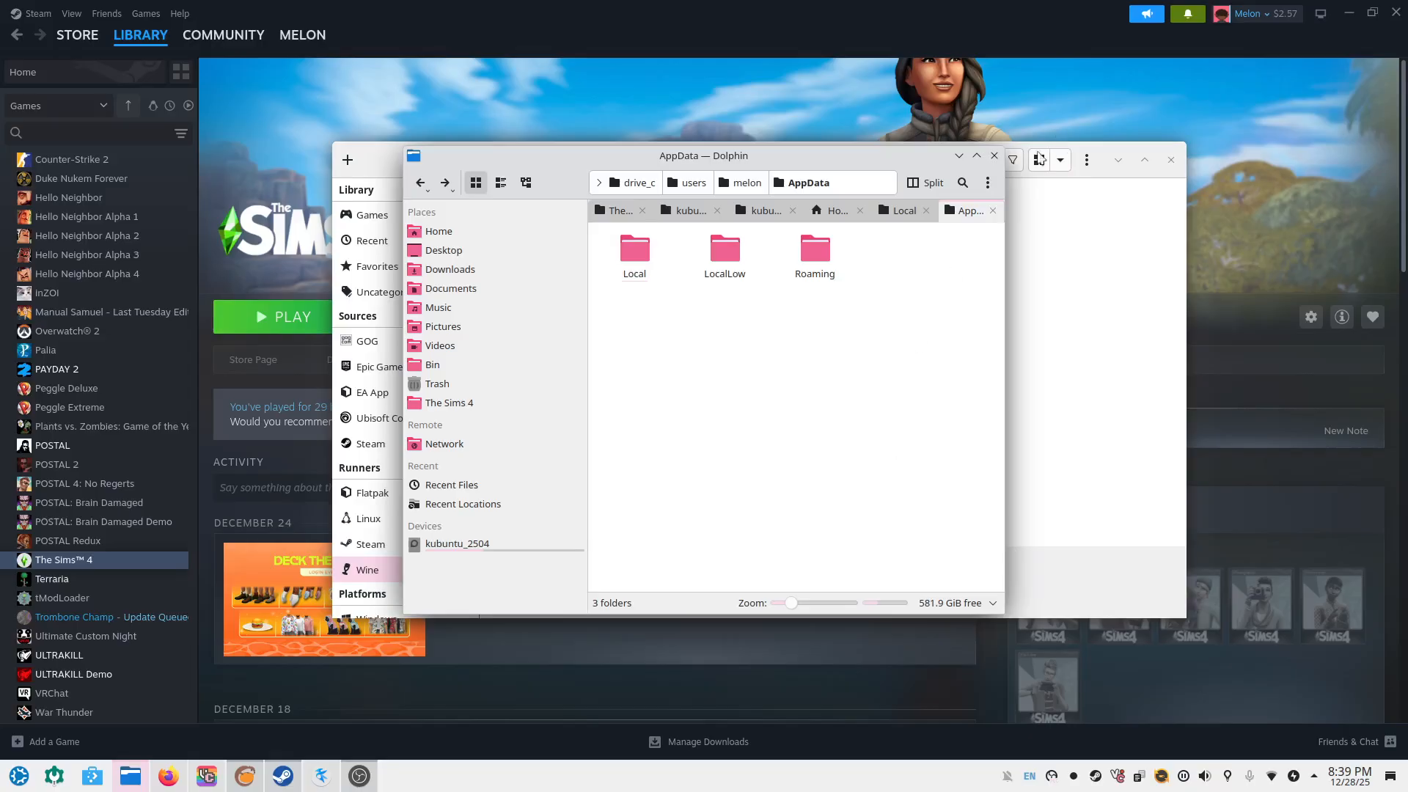
{"action": "left_click", "coordinate": [993, 156]}
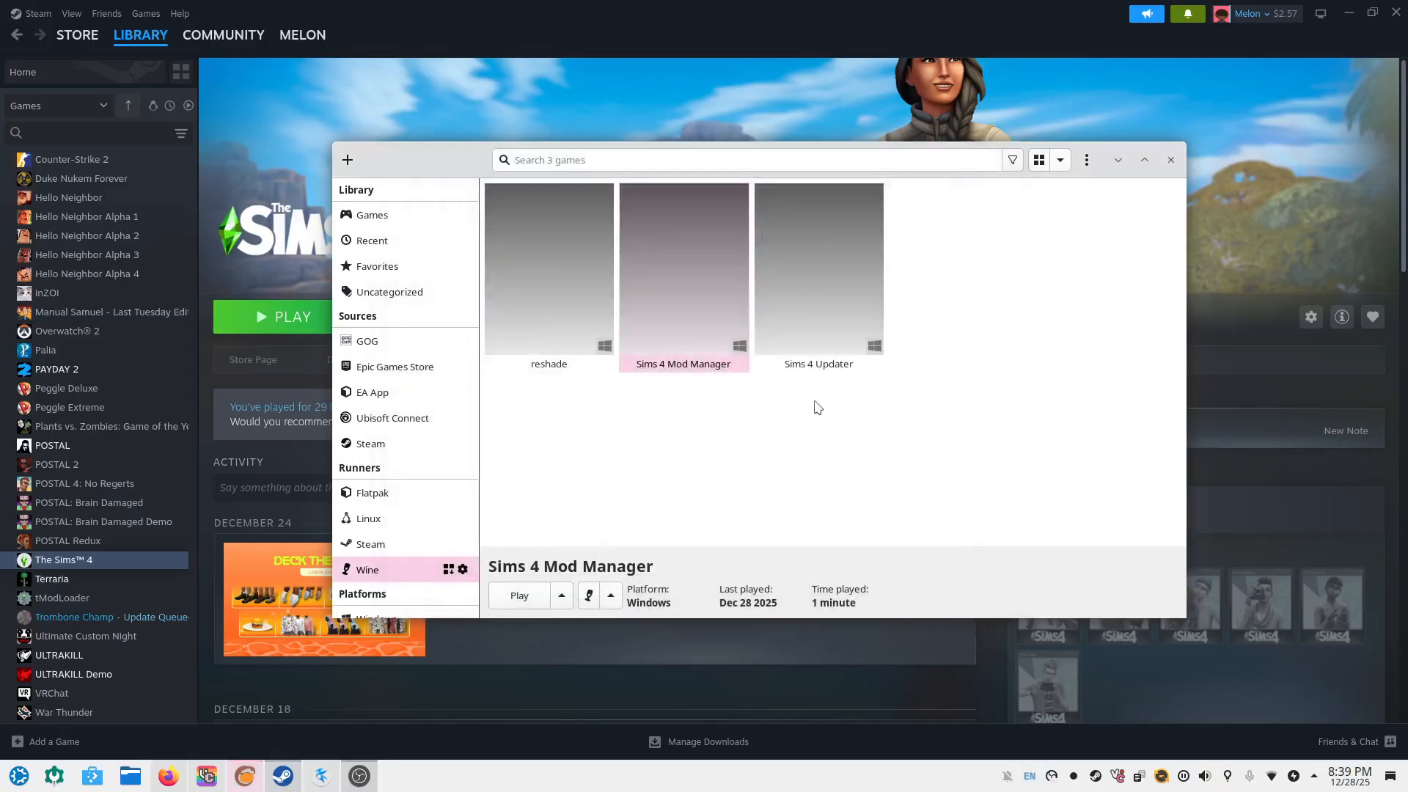
Run the Sims 4 Mod Manager entry again in Lutris, repeat the current-user installation in the default folder, and finish by starting the program
{"action": "left_click", "coordinate": [507, 602]}
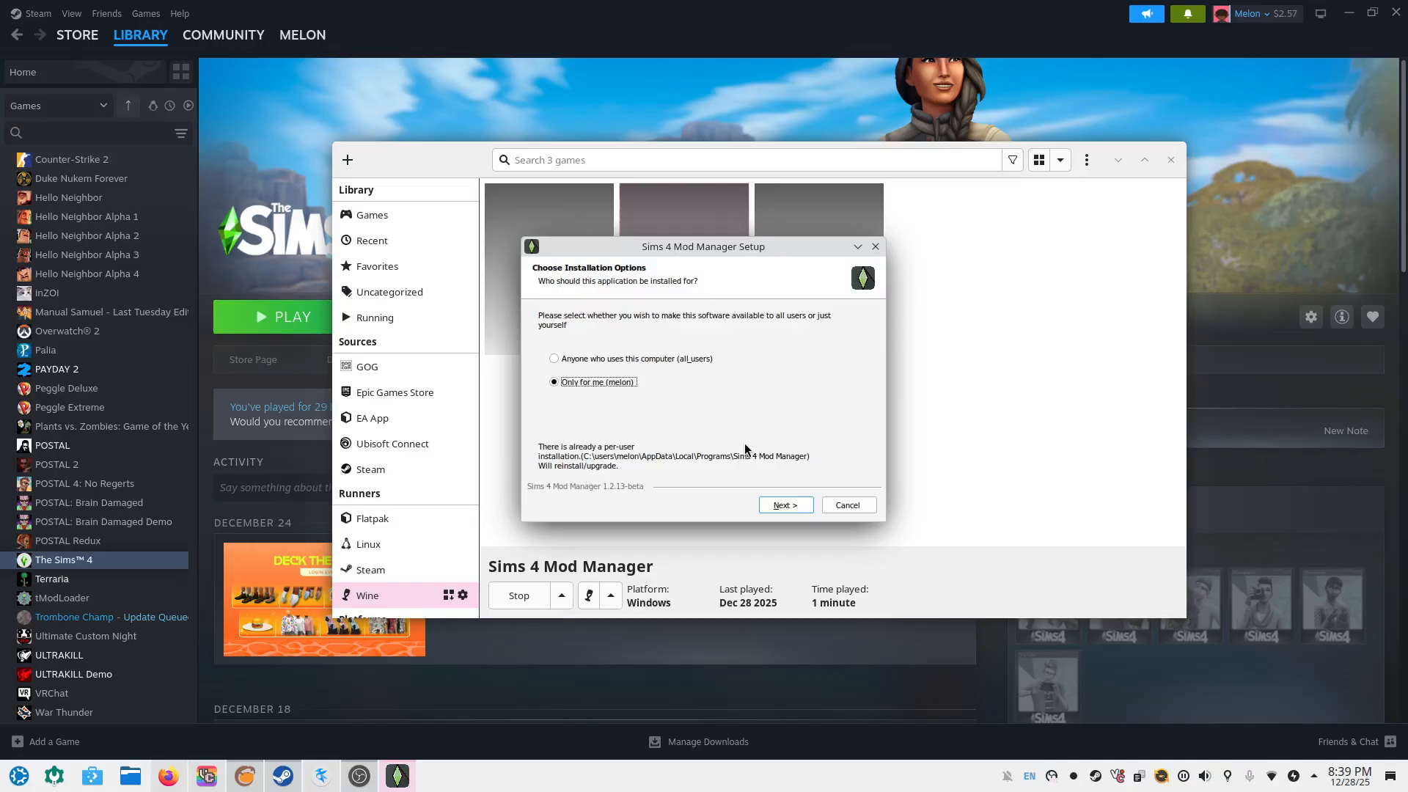
{"action": "left_click", "coordinate": [786, 505]}
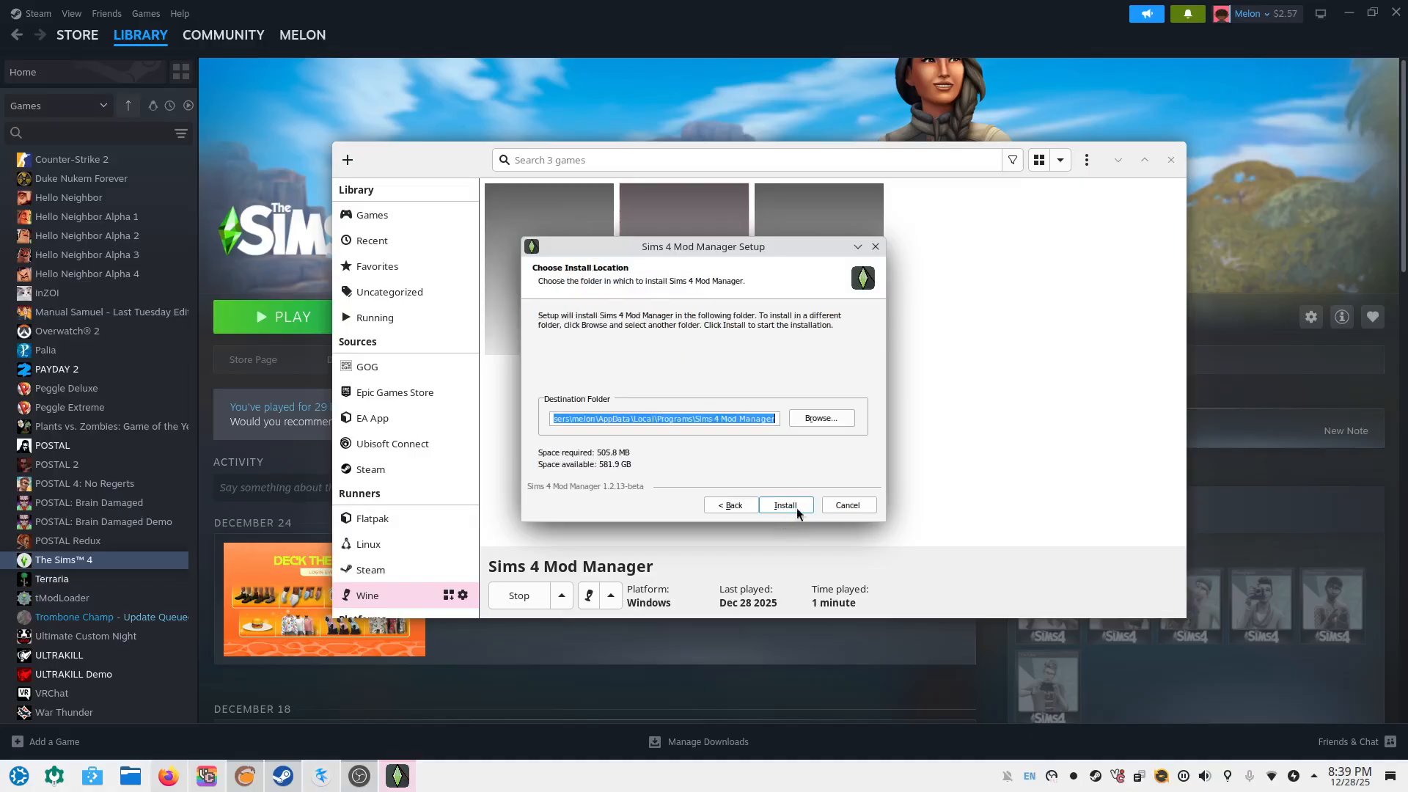
{"action": "left_click", "coordinate": [794, 506]}
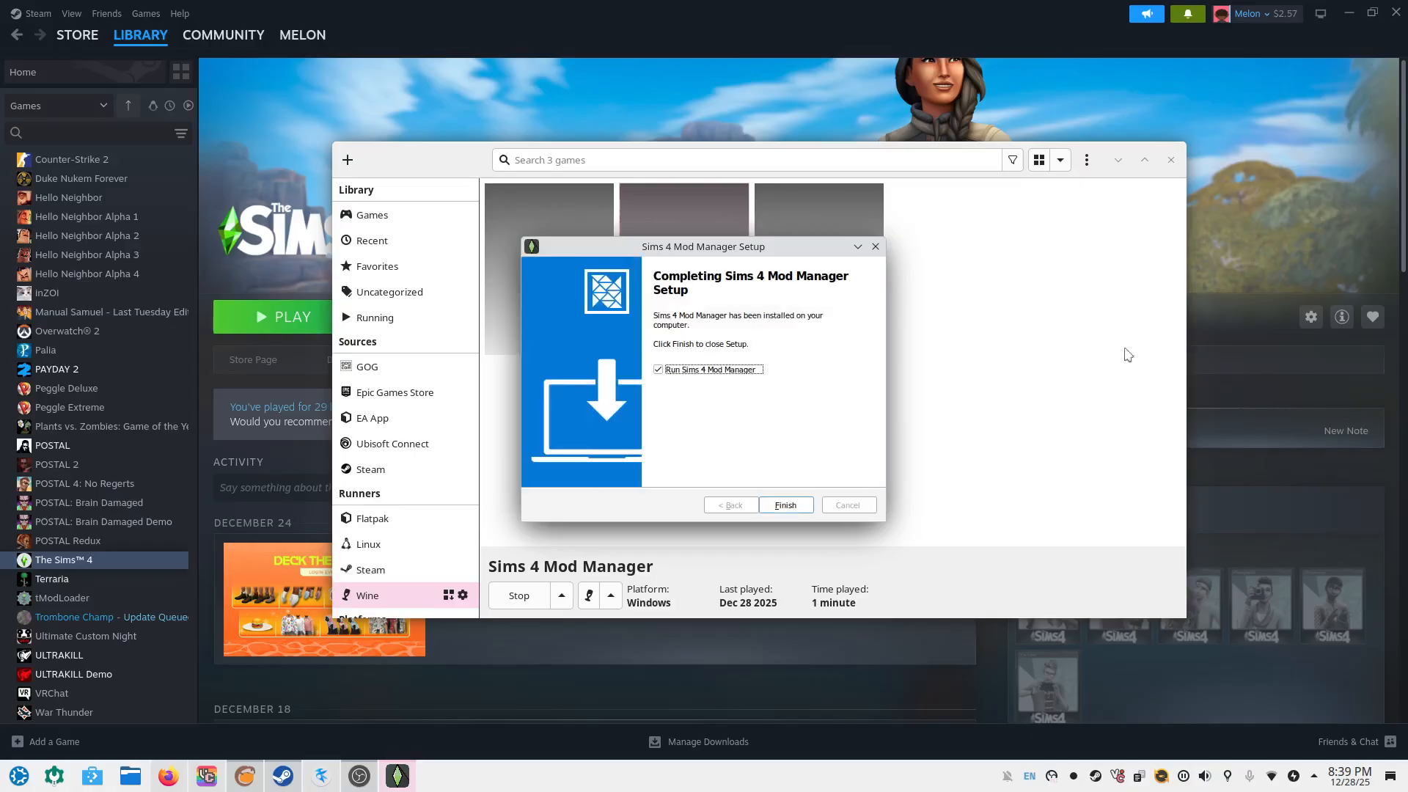
{"action": "left_click", "coordinate": [785, 507]}
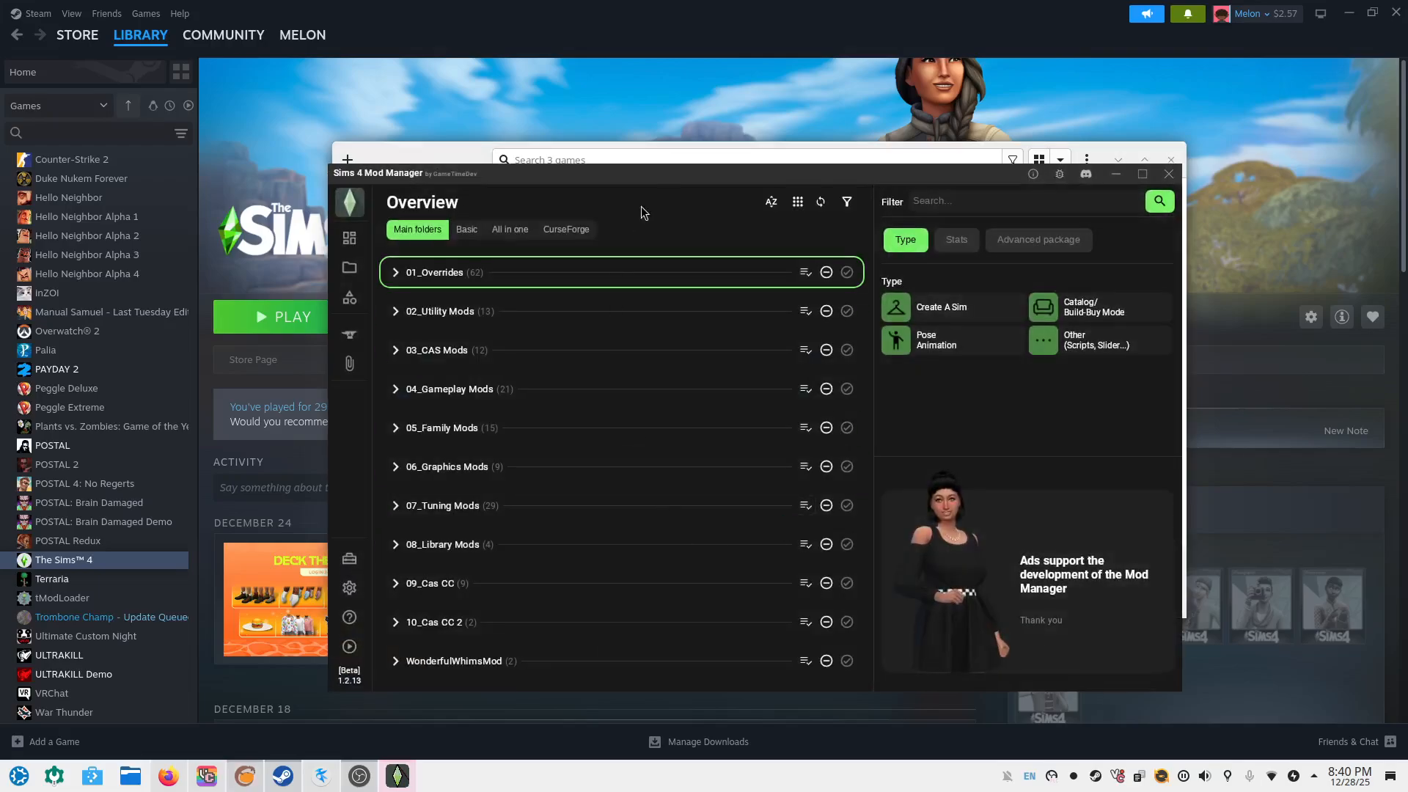
Minimize Sims 4 Mod Manager, look at the home folder in the file manager, and return to the mod manager
{"action": "left_click", "coordinate": [1114, 176]}
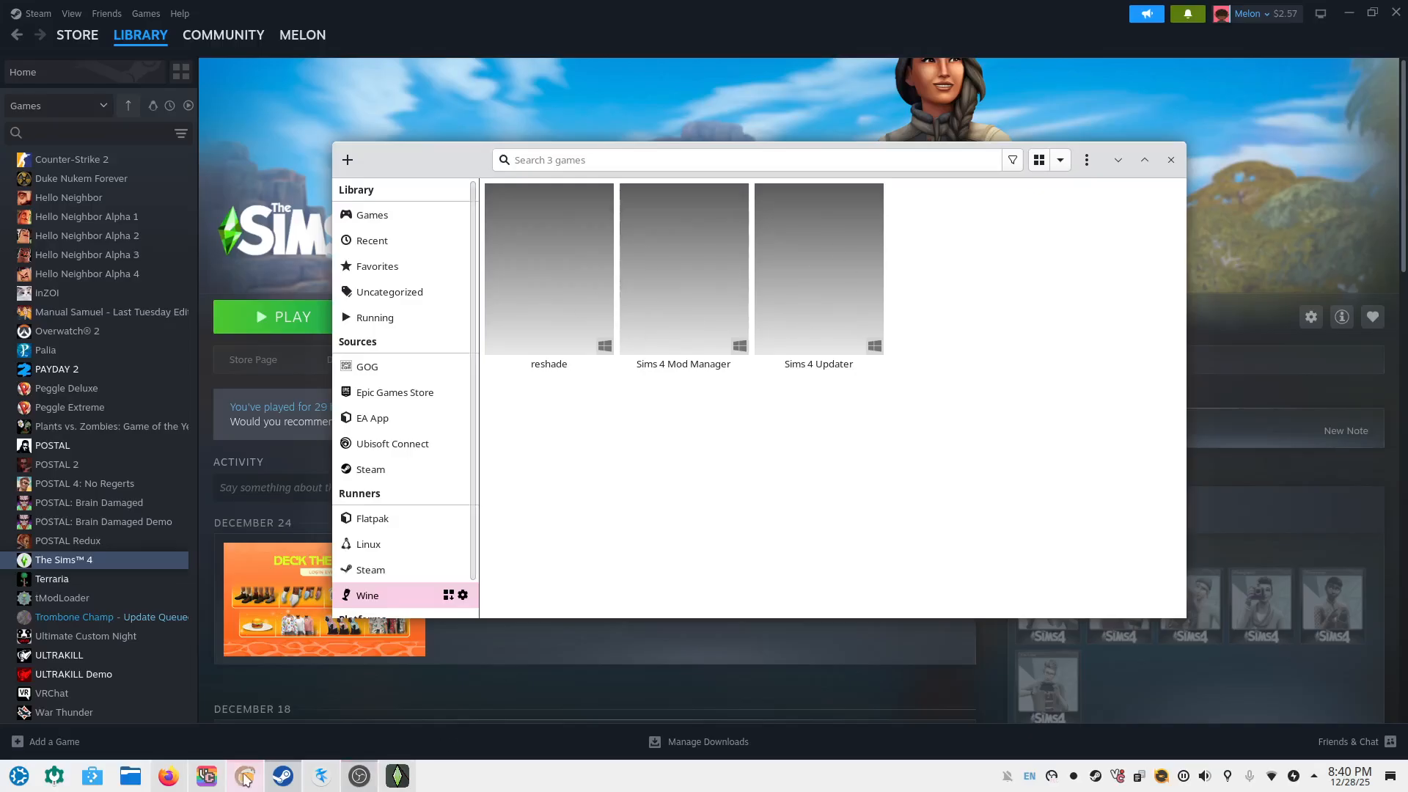
{"action": "left_click", "coordinate": [131, 785]}
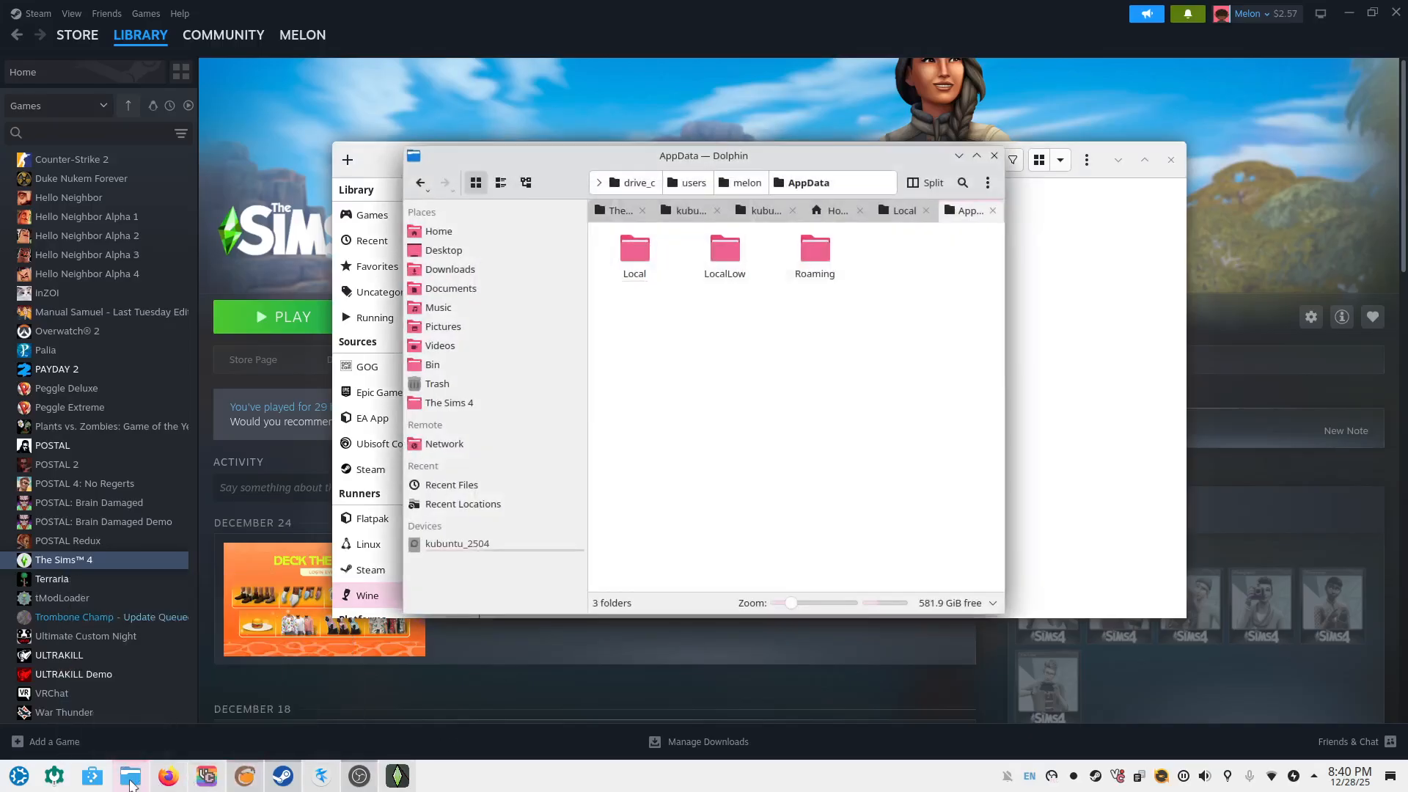
{"action": "left_click", "coordinate": [944, 603]}
{"action": "left_click", "coordinate": [867, 515]}
{"action": "left_click", "coordinate": [484, 288]}
{"action": "left_click", "coordinate": [451, 269]}
{"action": "left_click", "coordinate": [438, 232]}
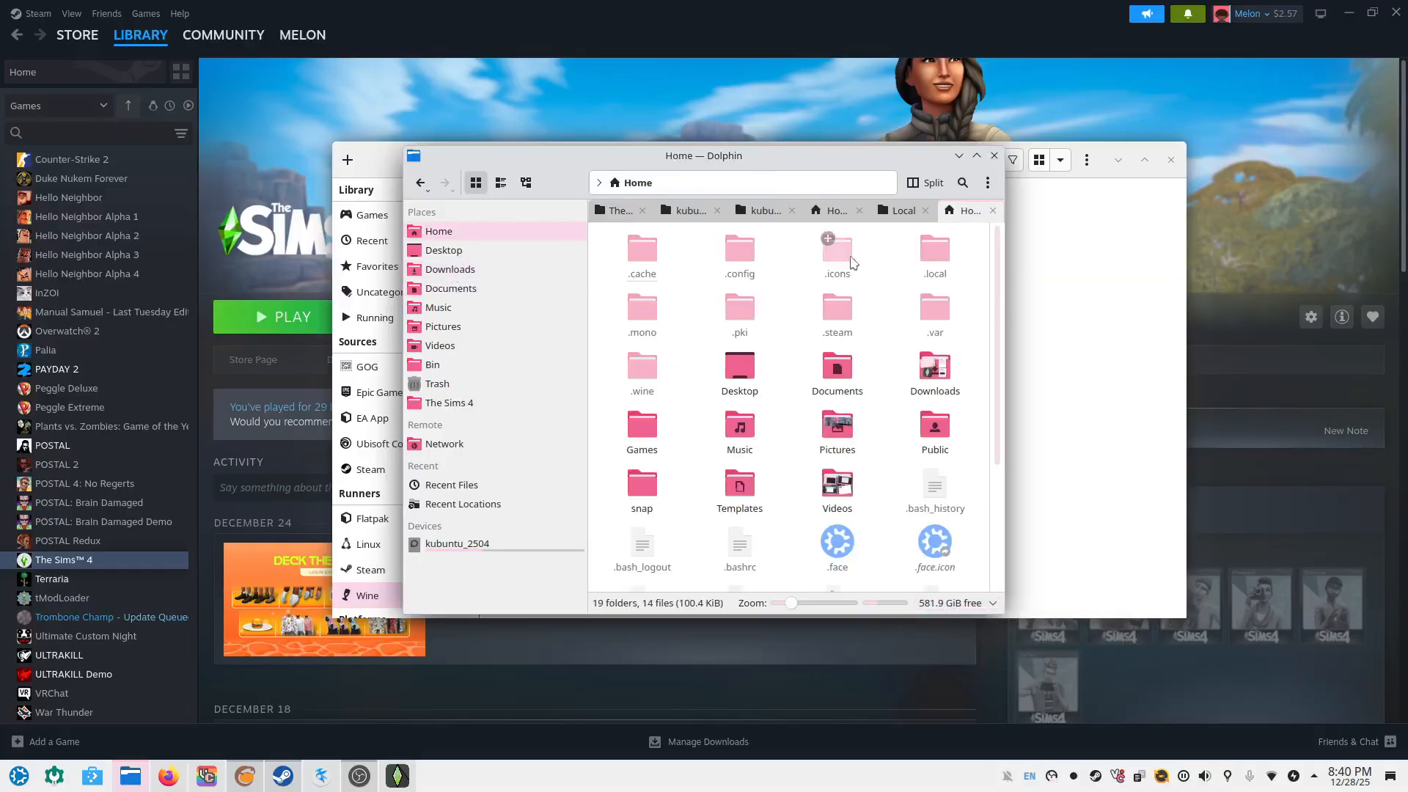
{"action": "left_click", "coordinate": [995, 155]}
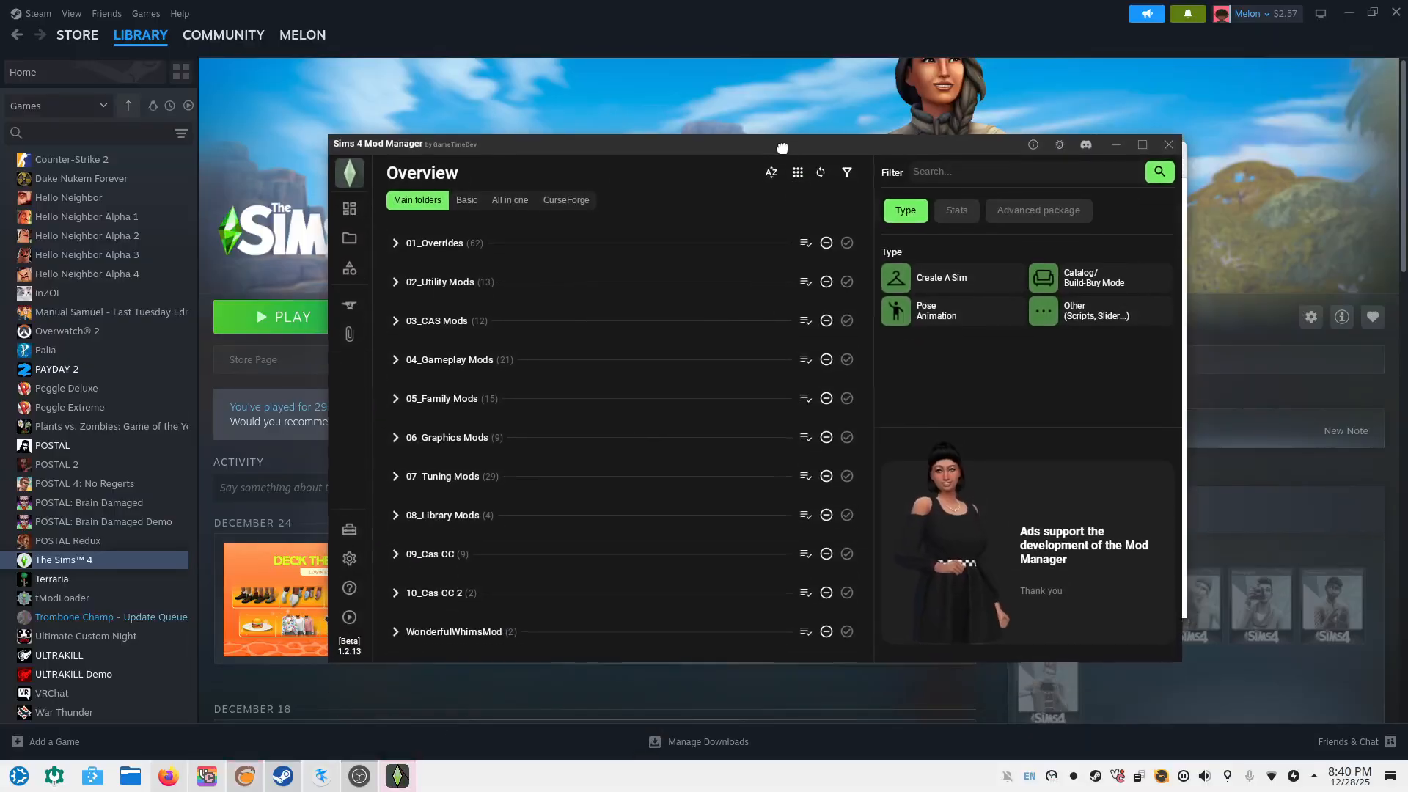
{"action": "left_click_drag", "start_coordinate": [782, 148], "coordinate": [783, 154]}
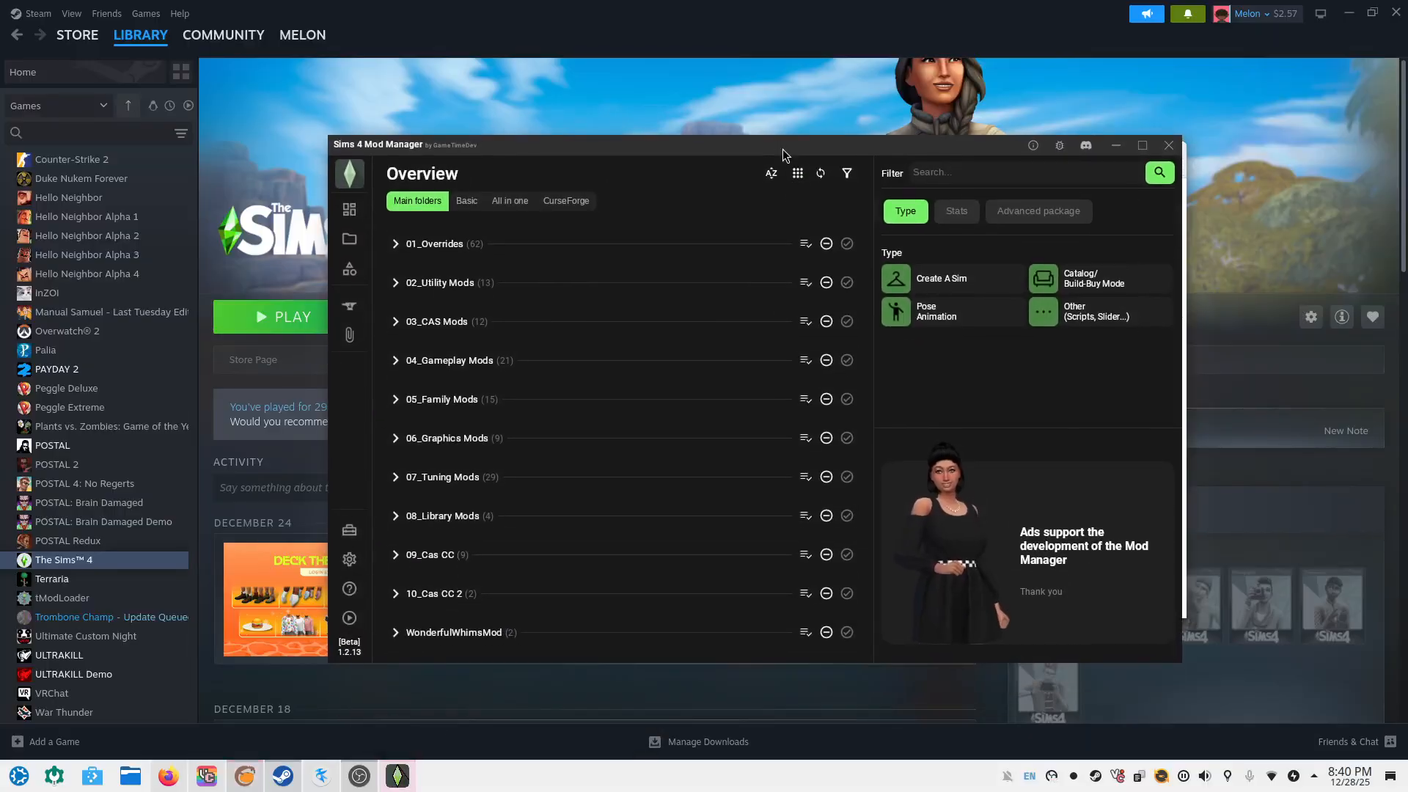
Switch to Kate and examine the Wine setup commands in .bash_history, from adding the i386 architecture to installing winehq-stable
{"action": "left_click", "coordinate": [321, 776]}
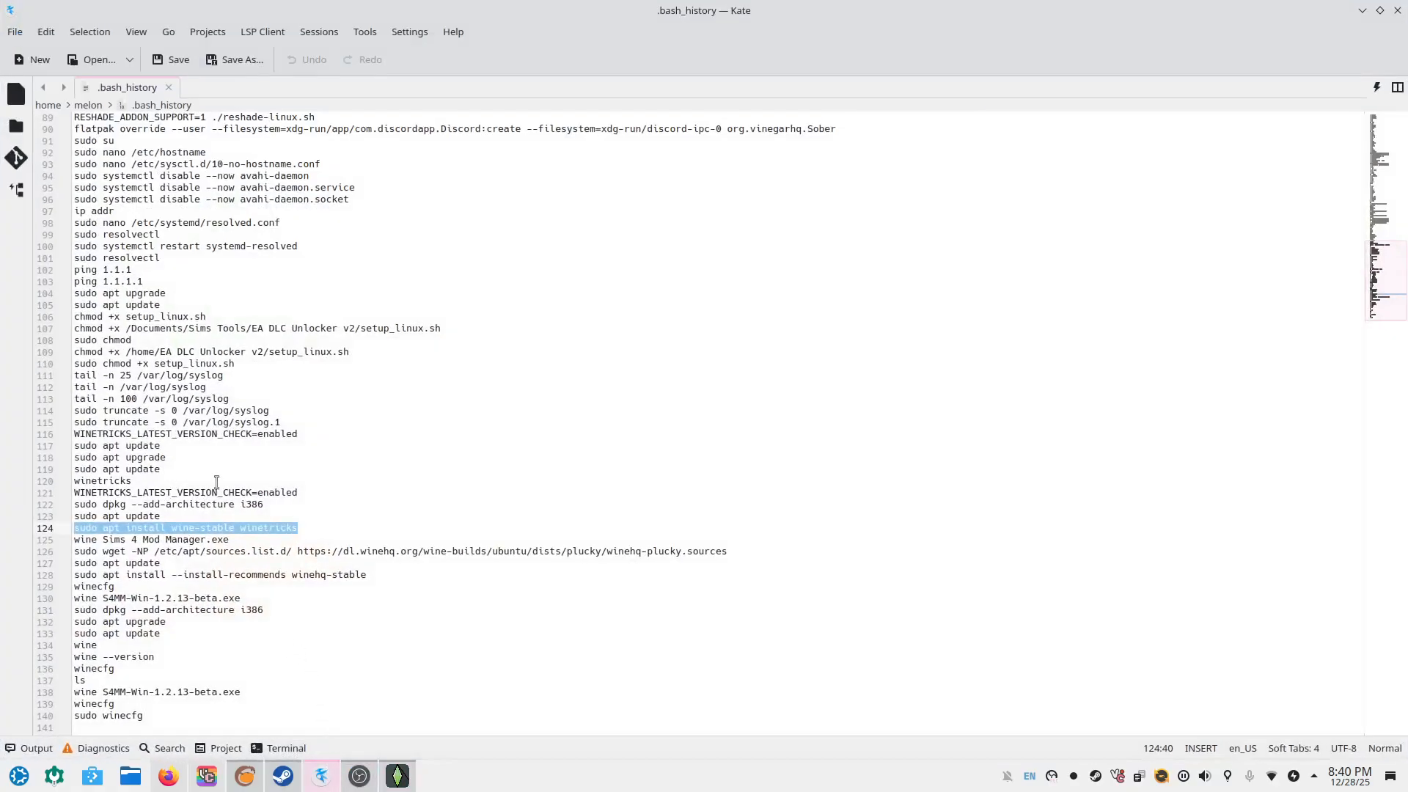
{"action": "left_click", "coordinate": [159, 506]}
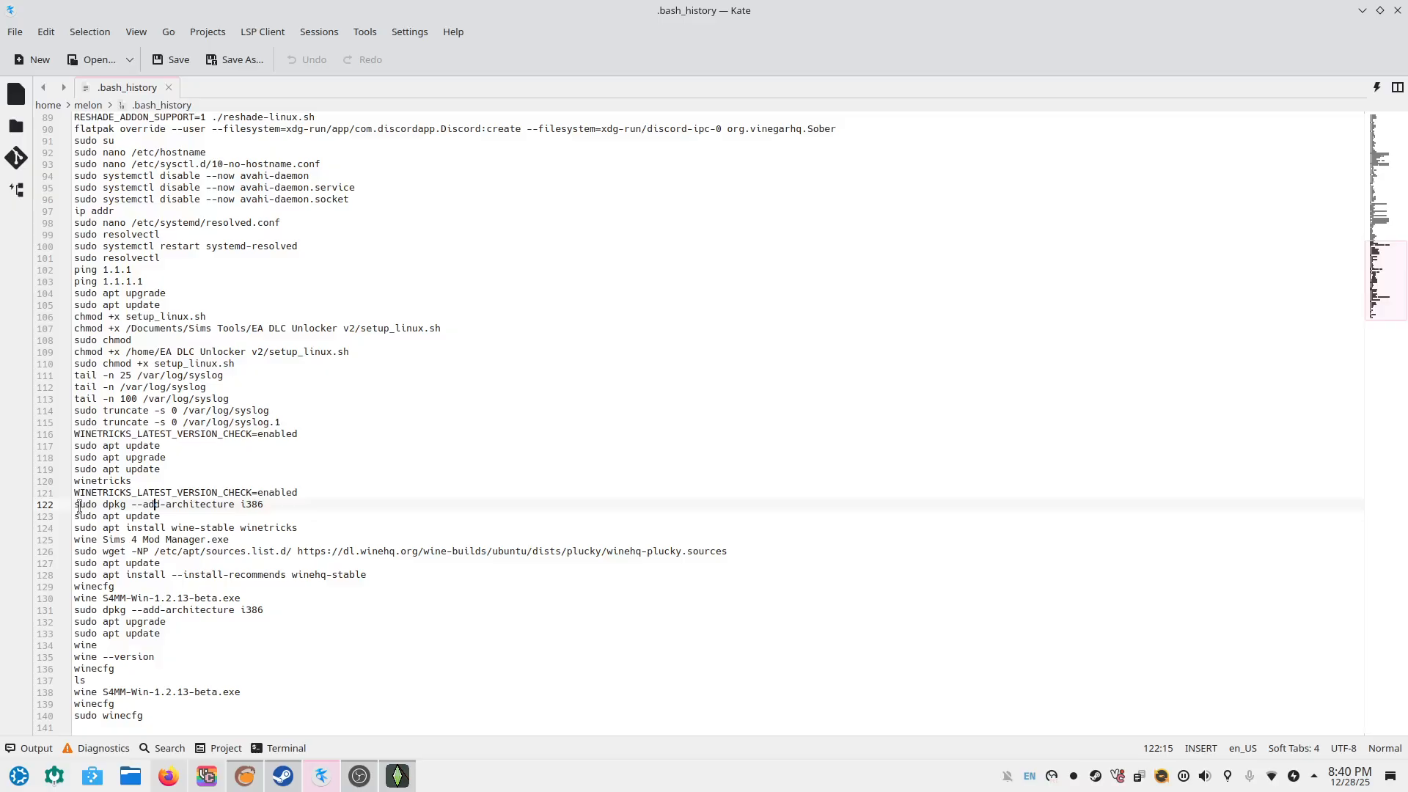
{"action": "left_click_drag", "start_coordinate": [78, 503], "coordinate": [165, 506]}
{"action": "left_click_drag", "start_coordinate": [172, 506], "coordinate": [229, 513]}
{"action": "left_click", "coordinate": [231, 518]}
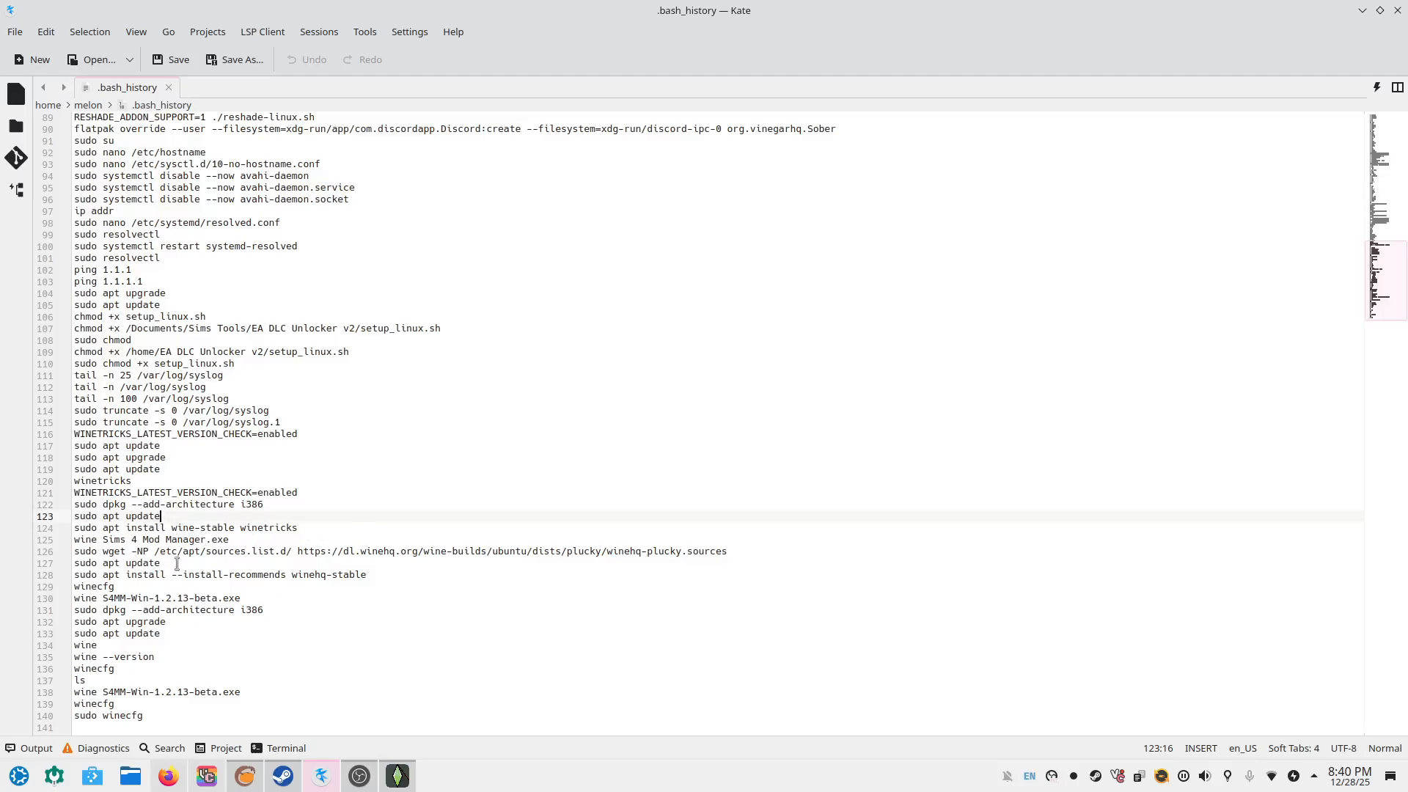
{"action": "left_click_drag", "start_coordinate": [77, 555], "coordinate": [740, 552]}
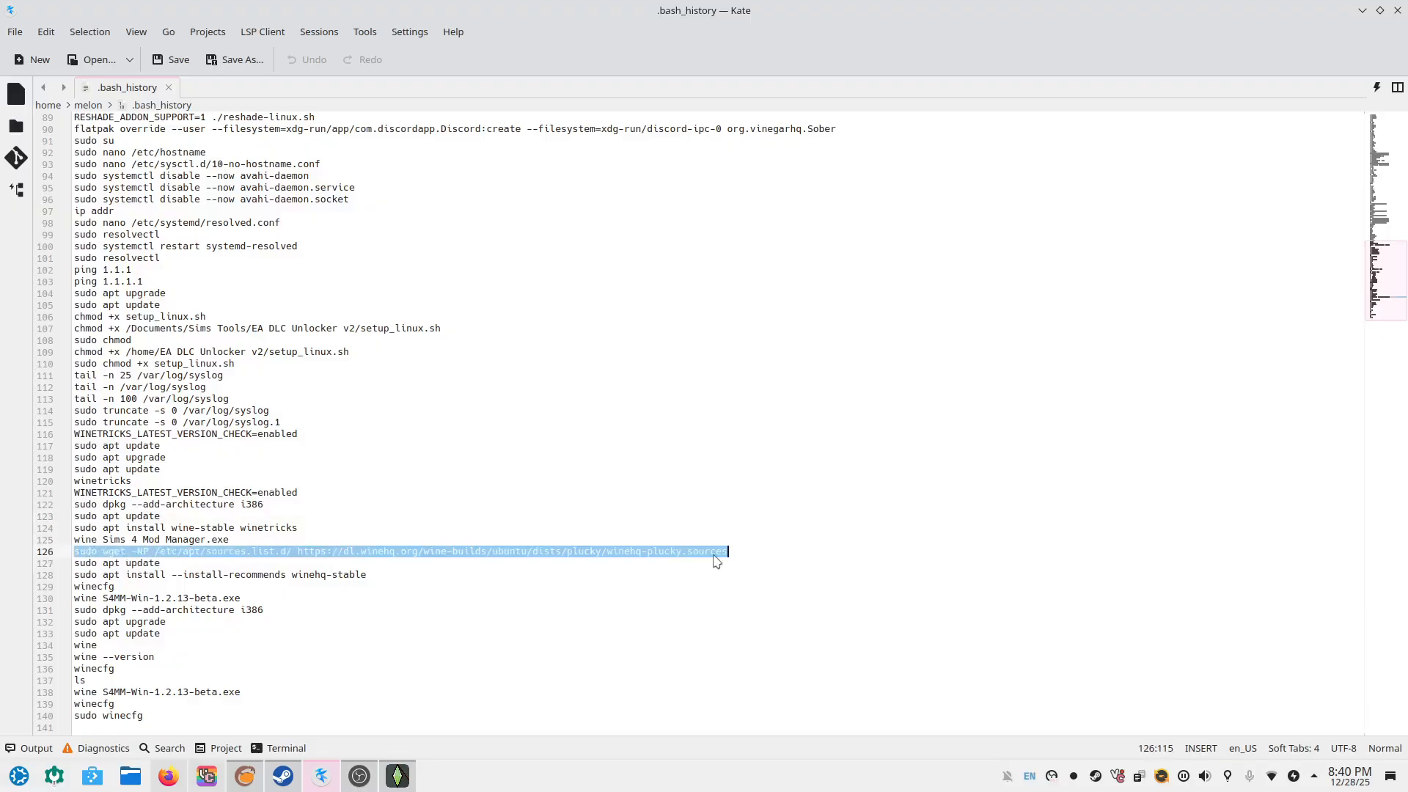
{"action": "left_click", "coordinate": [251, 565]}
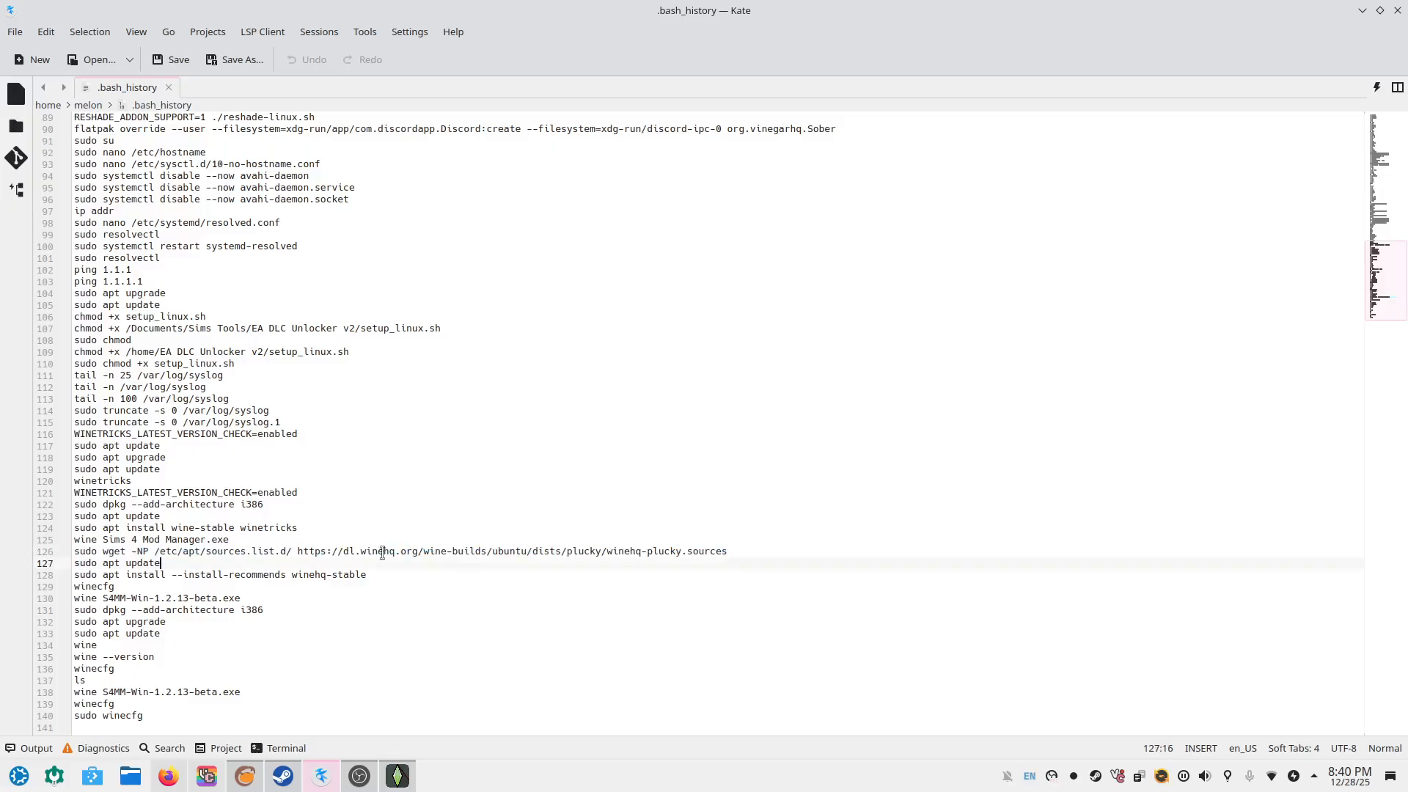
{"action": "left_click", "coordinate": [223, 584]}
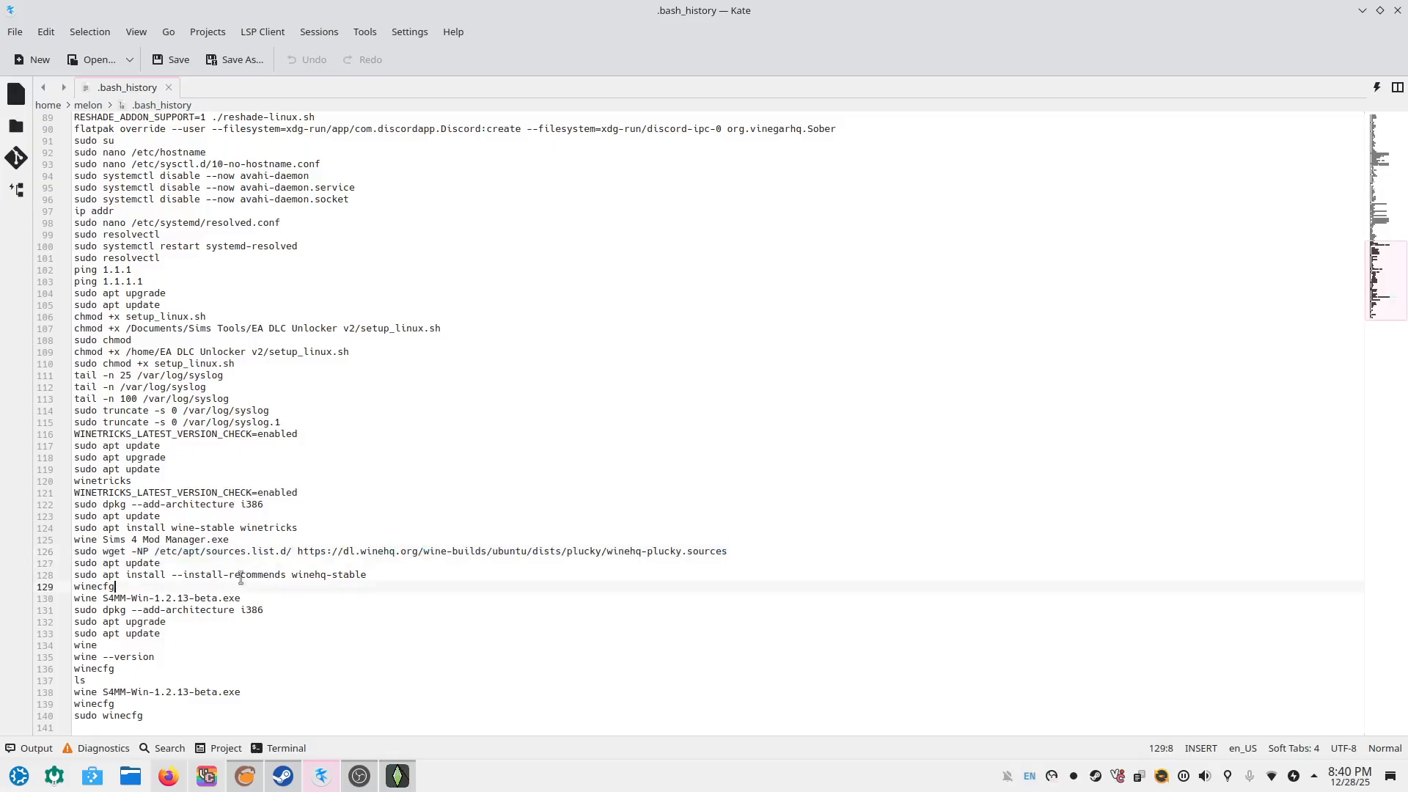
{"action": "left_click", "coordinate": [240, 578]}
{"action": "left_click_drag", "start_coordinate": [73, 576], "coordinate": [372, 571]}
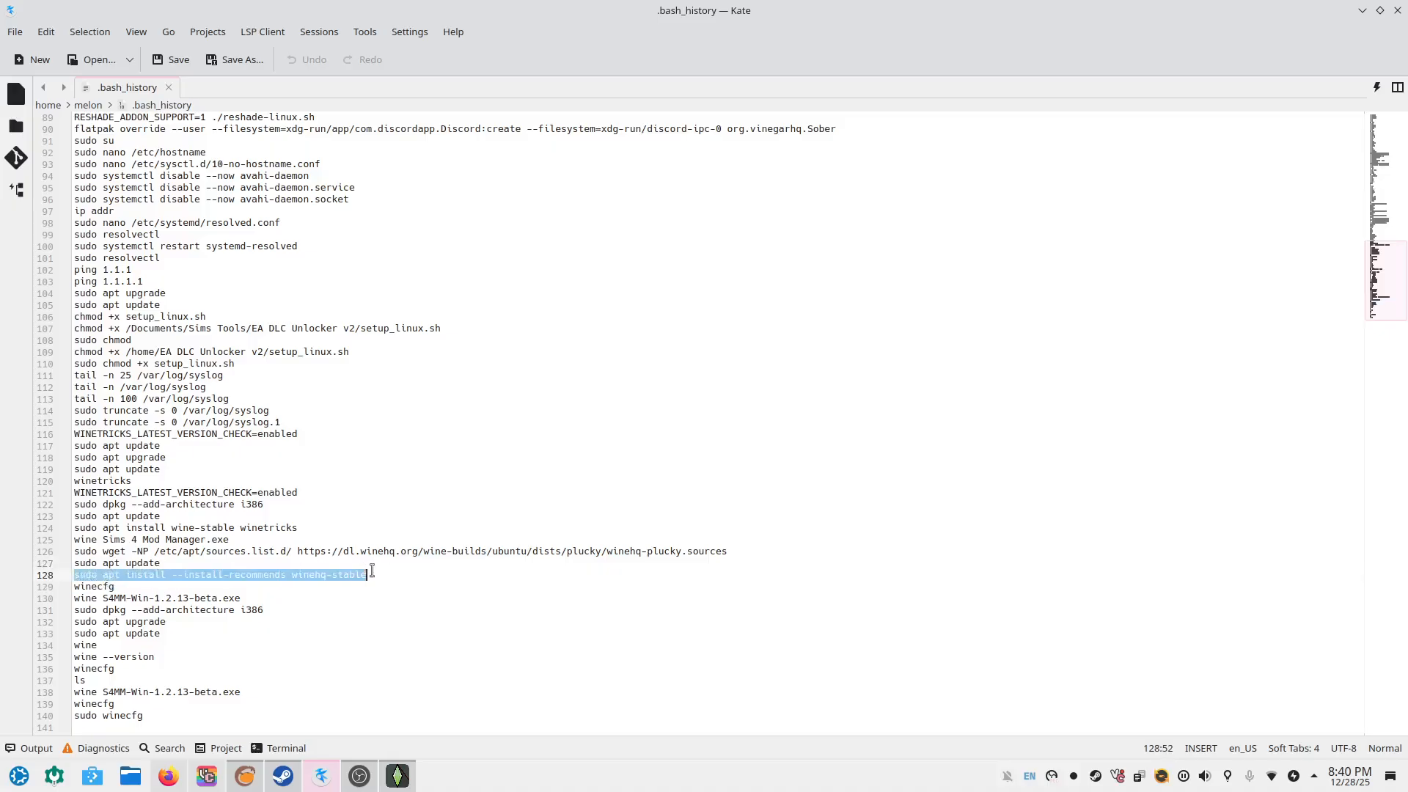
{"action": "left_click", "coordinate": [394, 579]}
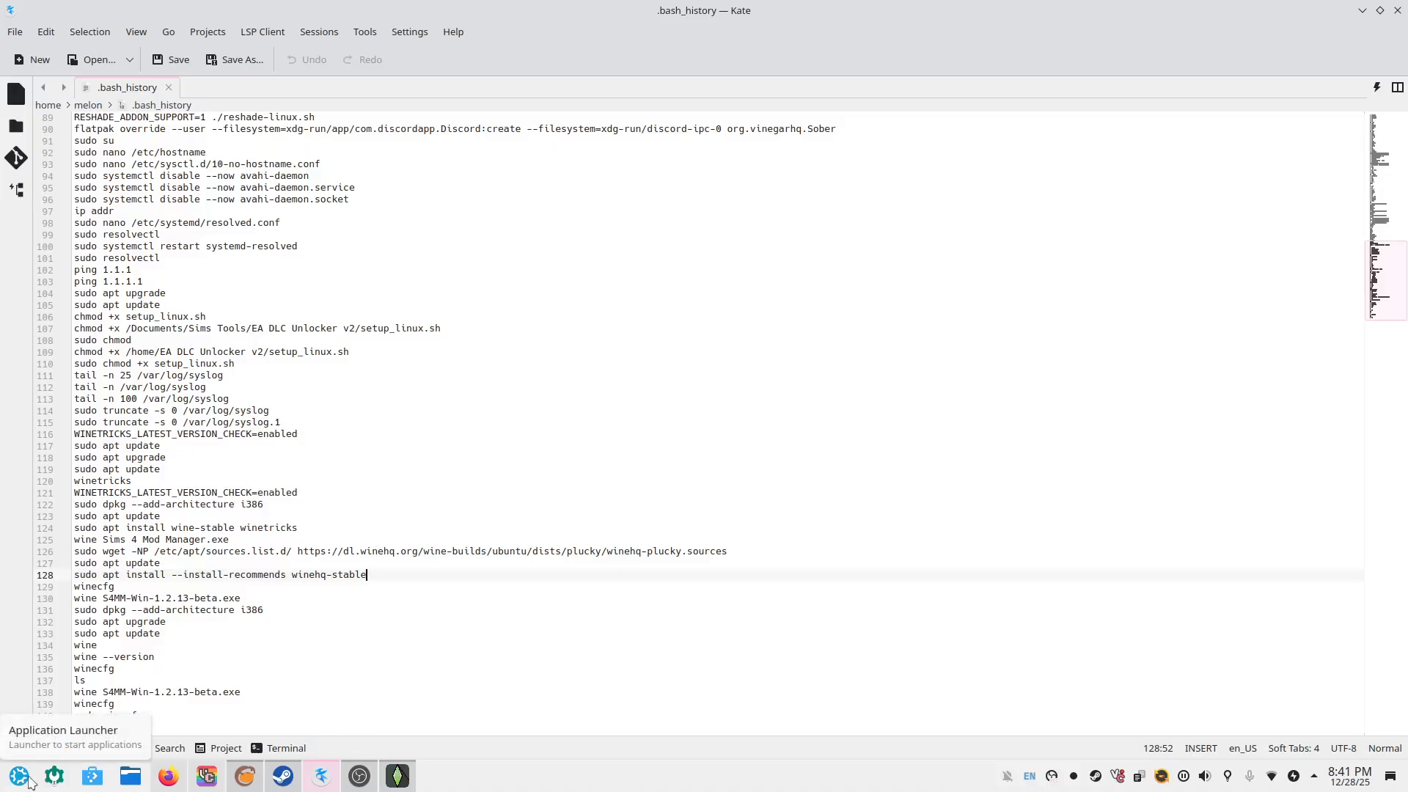
Switch back to the Sims 4 Mod Manager window to view its mod folder overview
{"action": "left_click", "coordinate": [399, 778]}
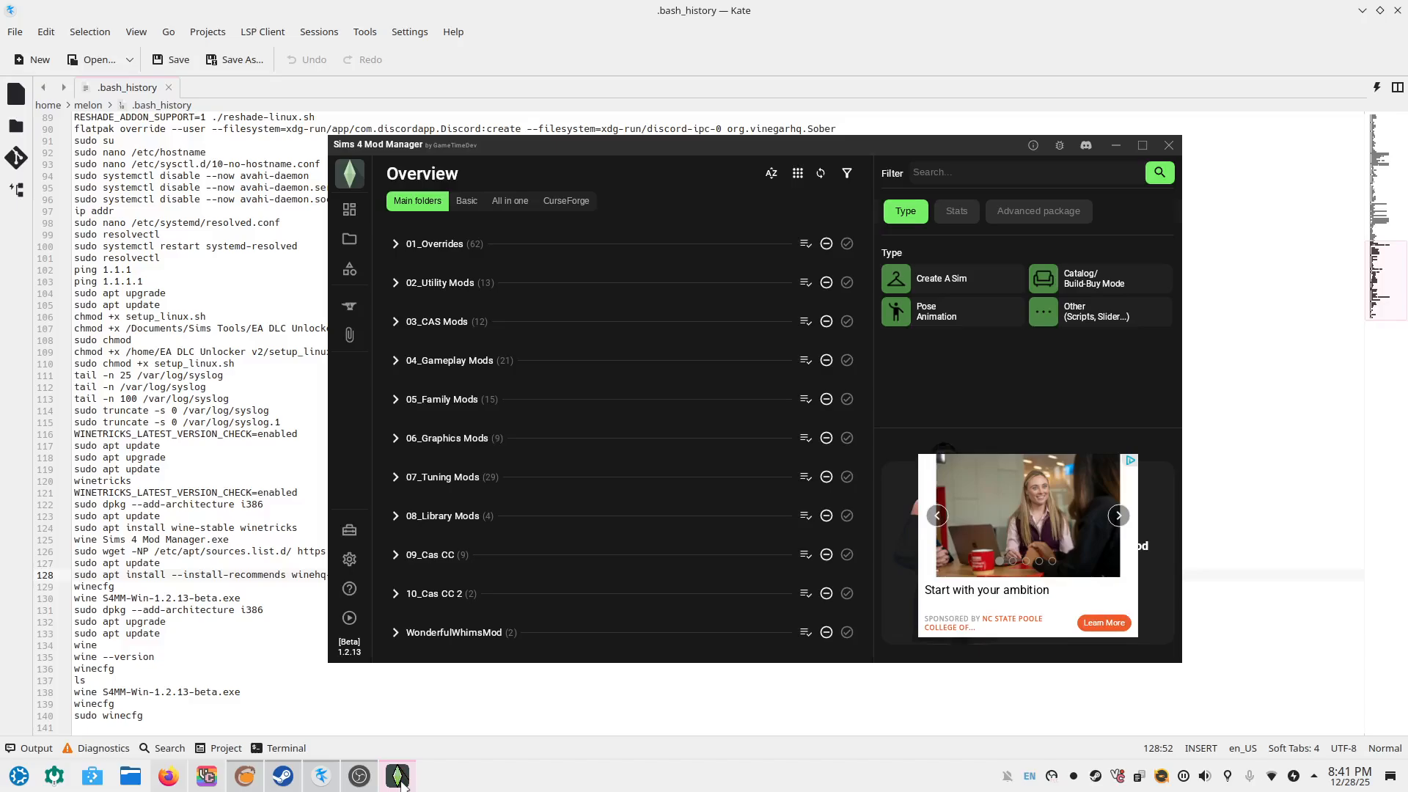
{"action": "left_click", "coordinate": [399, 778]}
{"action": "left_click", "coordinate": [399, 779]}
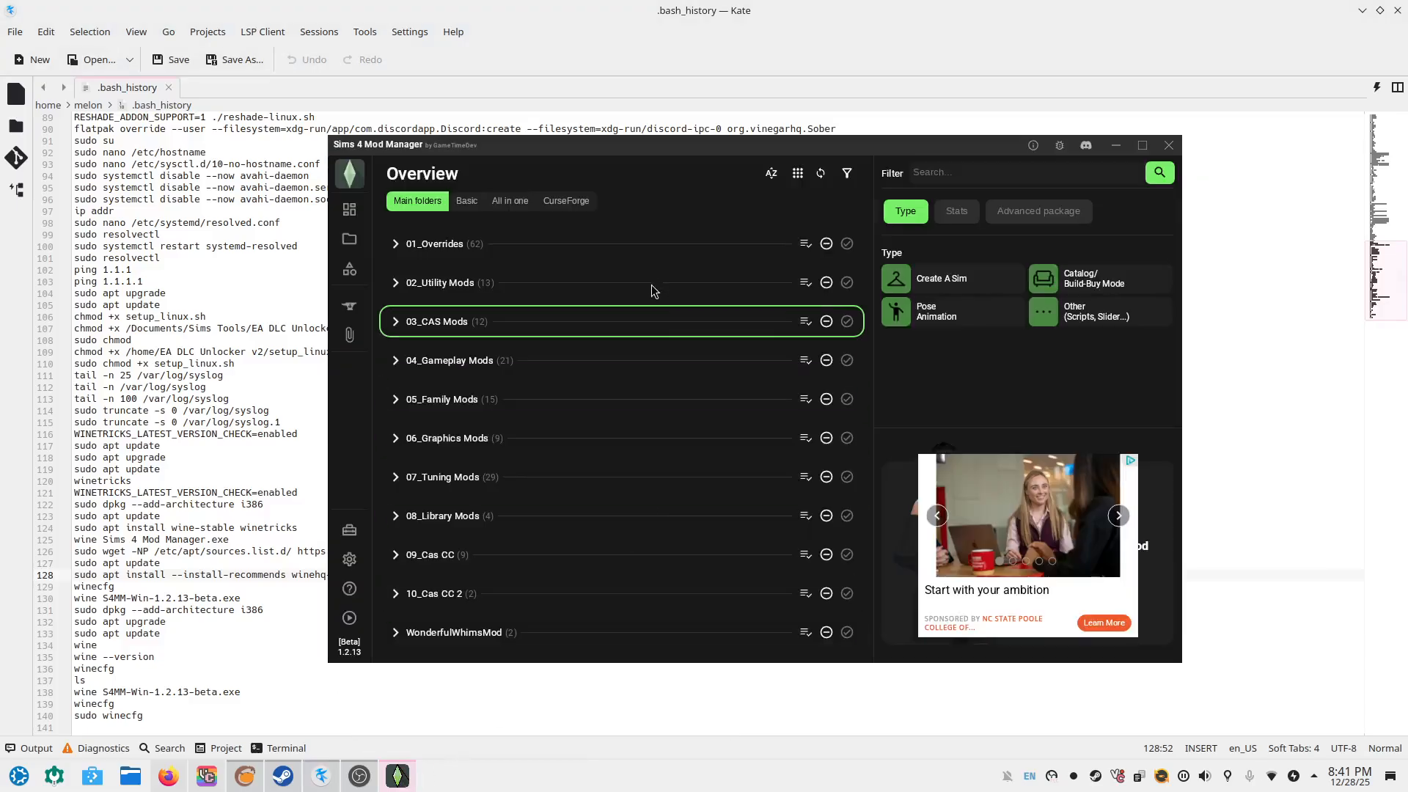